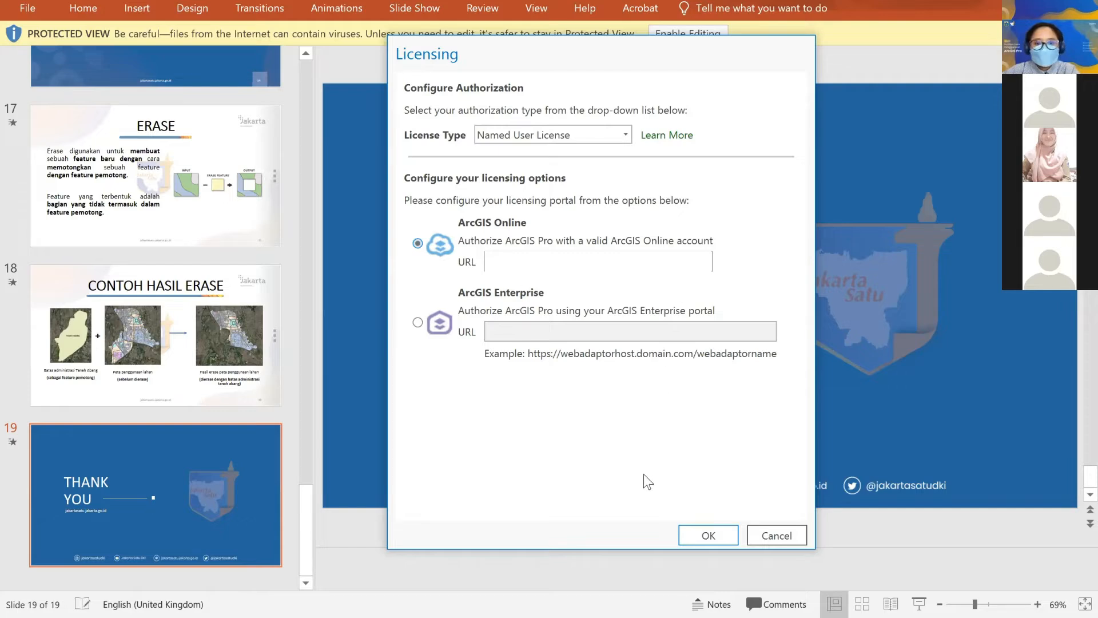
- Accept the Named User License with ArcGIS Online authorization and sign in to ArcGIS Pro with the account password
{"action": "left_click", "coordinate": [707, 527]}
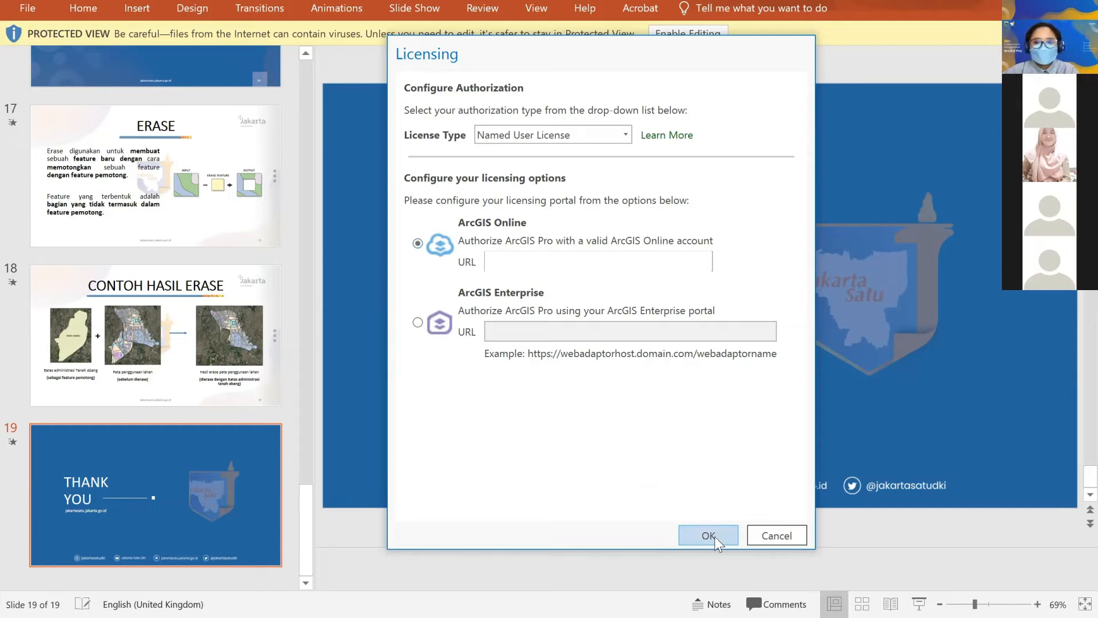
{"action": "left_click", "coordinate": [713, 538]}
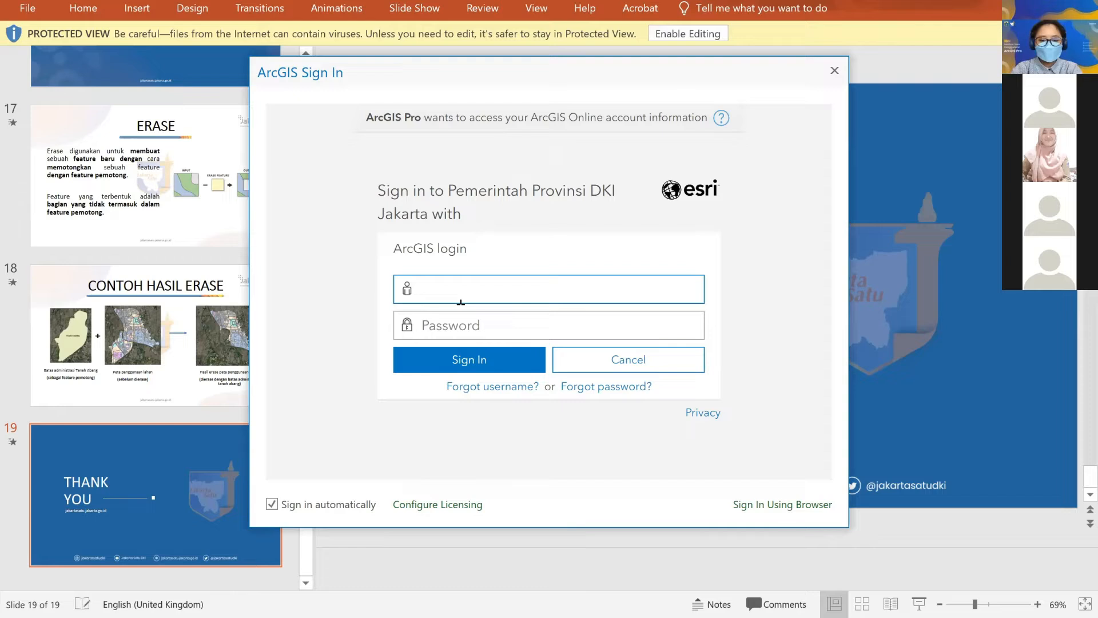
{"action": "key", "text": "Tab"}
{"action": "type", "text": "••••••••••"}
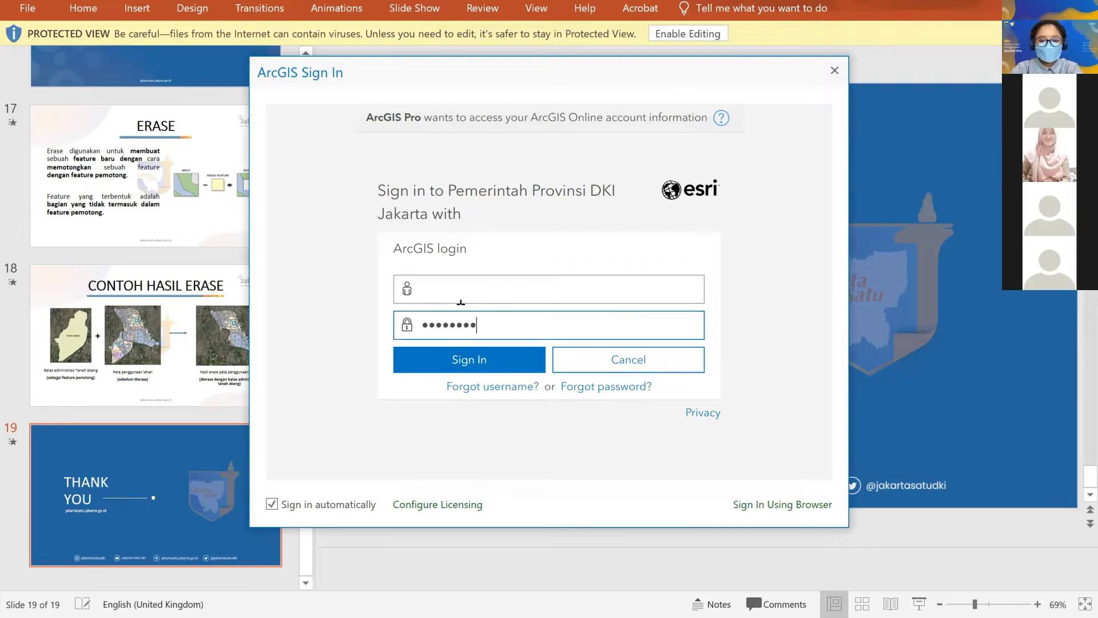
{"action": "type", "text": "••"}
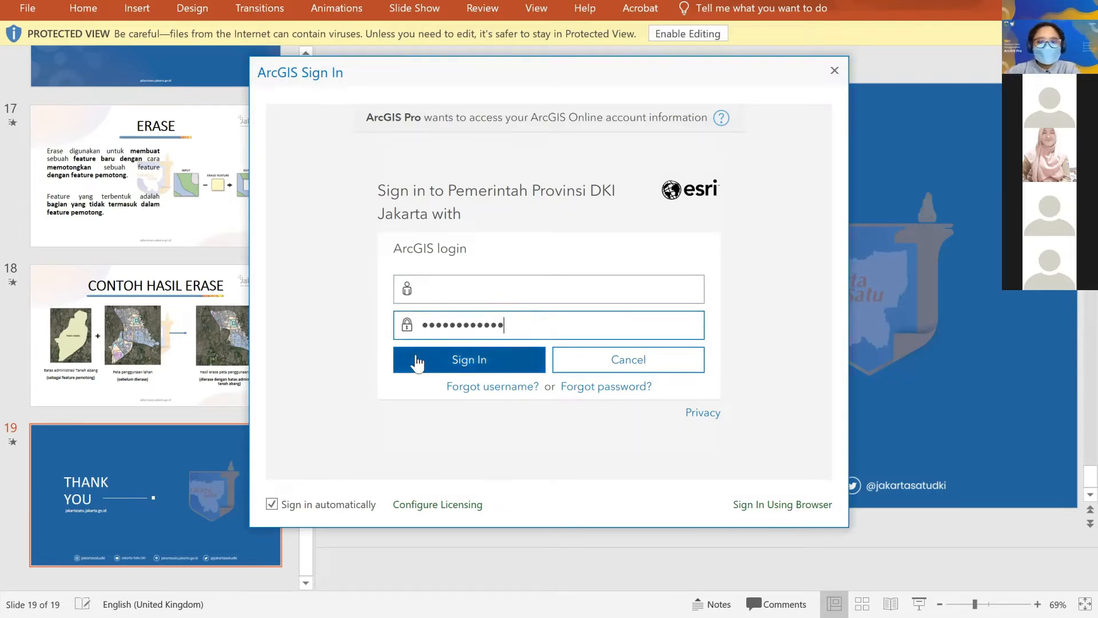
{"action": "left_click", "coordinate": [499, 361]}
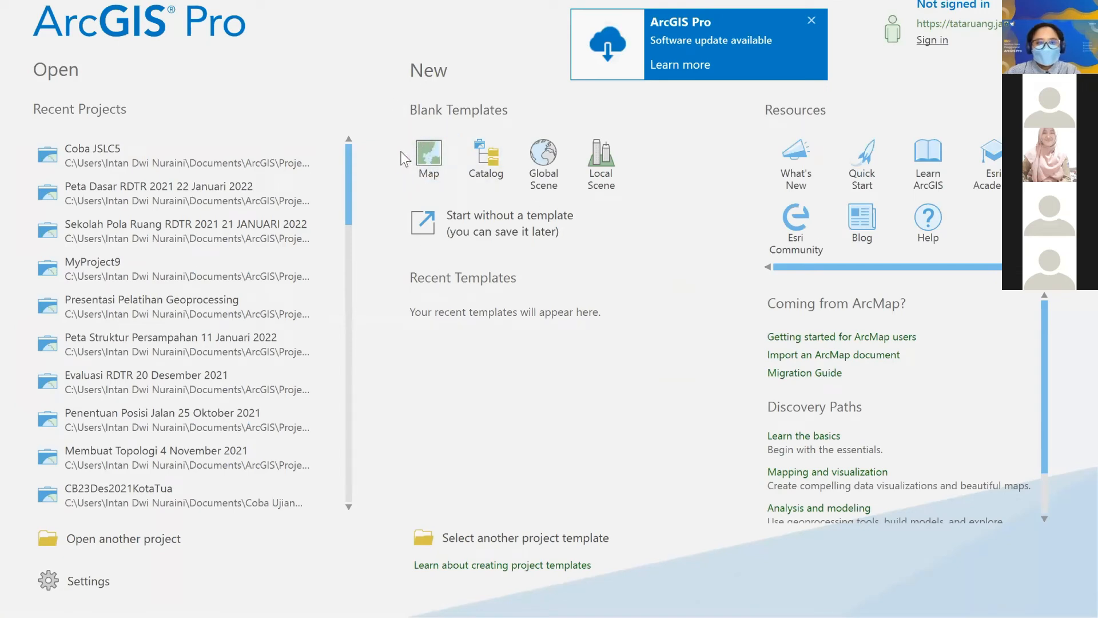
- Create a new project from the Map template named MyProject10, with its own folder in the ArcGIS Projects location
{"action": "left_click", "coordinate": [433, 167]}
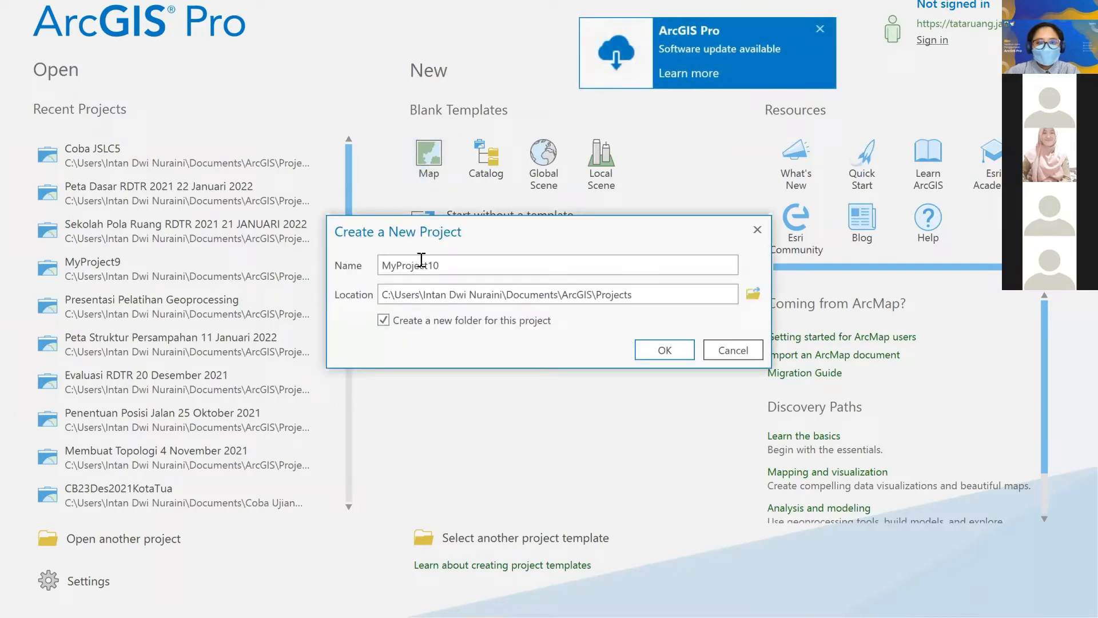
{"action": "double_click", "coordinate": [453, 264]}
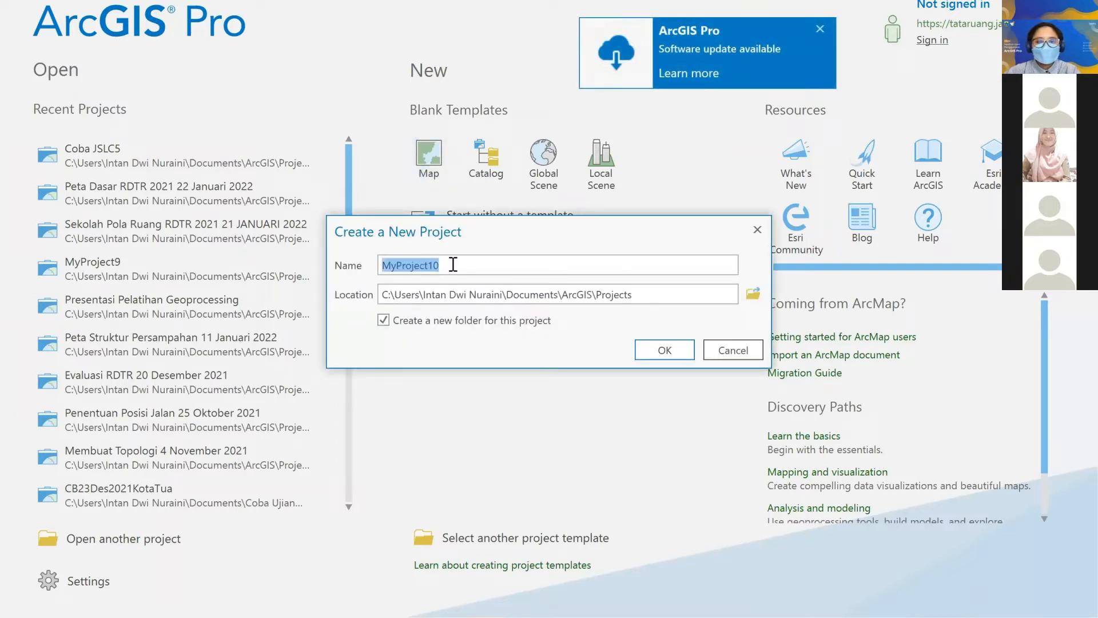
{"action": "left_click", "coordinate": [445, 263]}
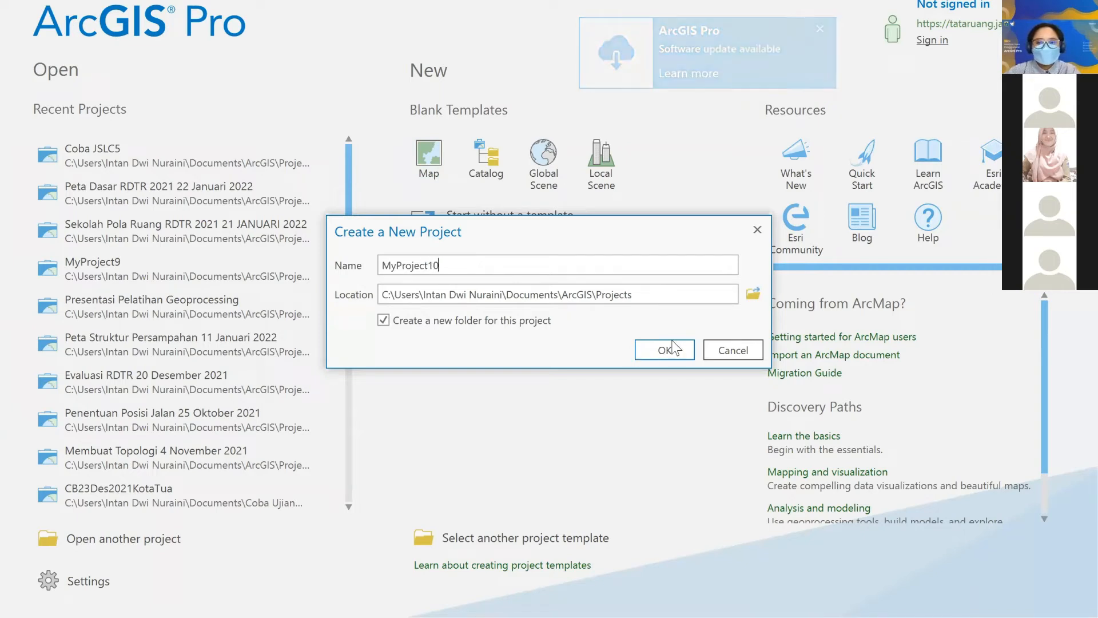
{"action": "left_click", "coordinate": [667, 356]}
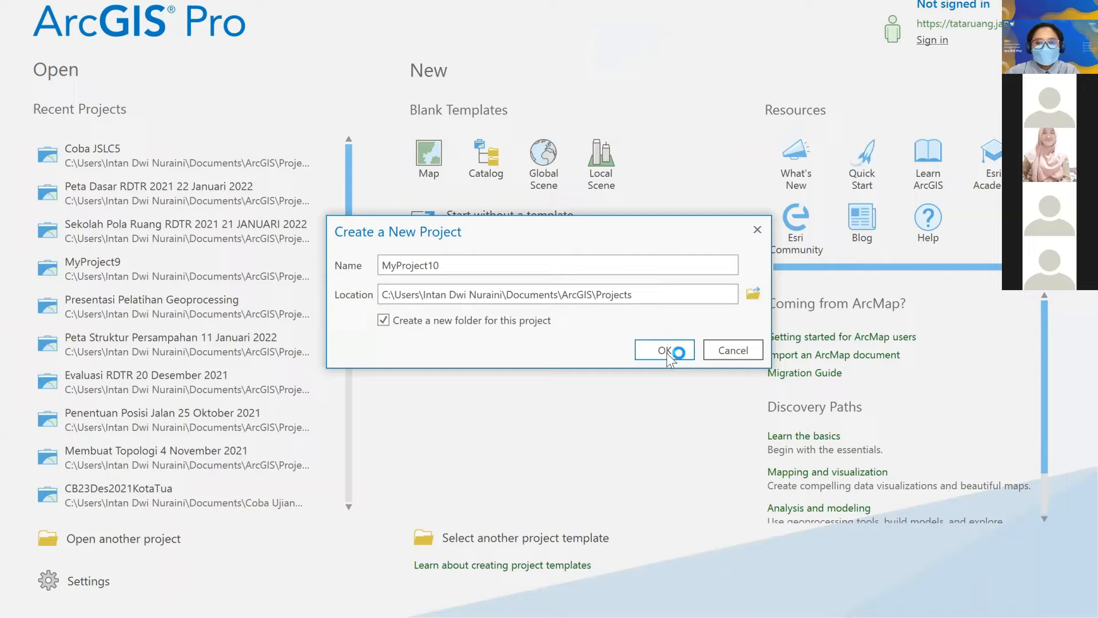
{"action": "left_click", "coordinate": [666, 355]}
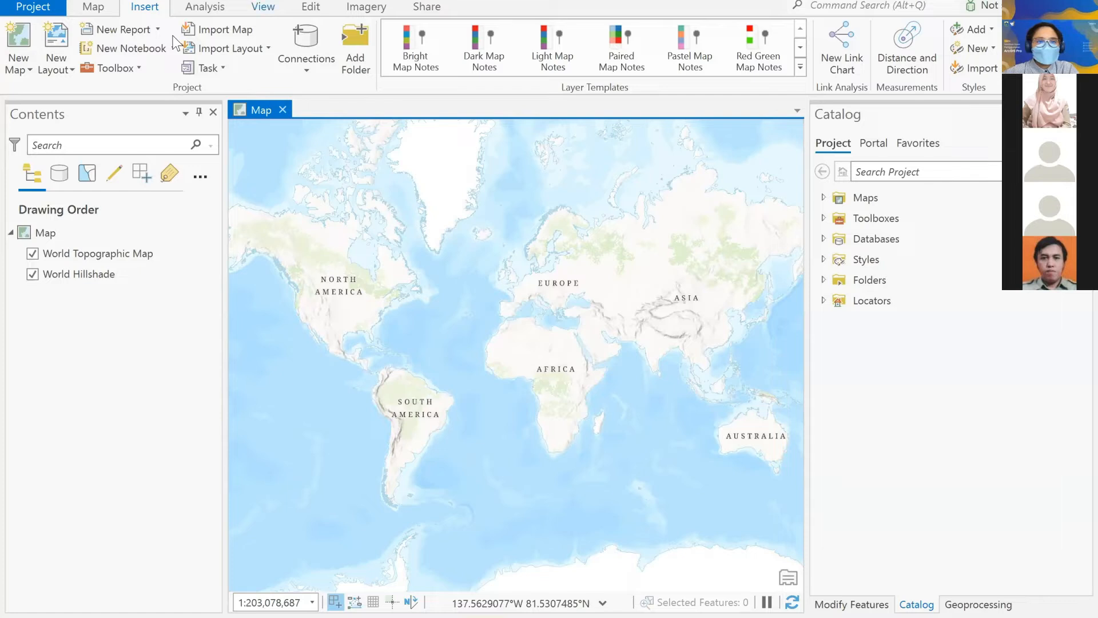
- Show the project catalog and add a folder connection to the JSLC 5 folder from Quick access
{"action": "left_click", "coordinate": [263, 6]}
{"action": "left_click", "coordinate": [179, 69]}
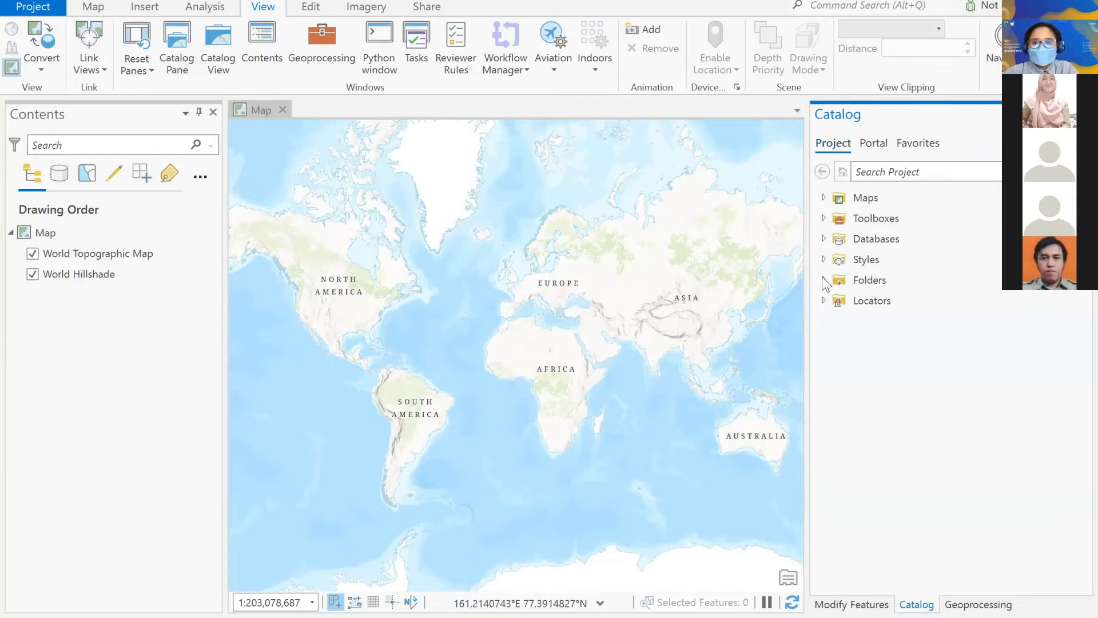
{"action": "left_click", "coordinate": [898, 279]}
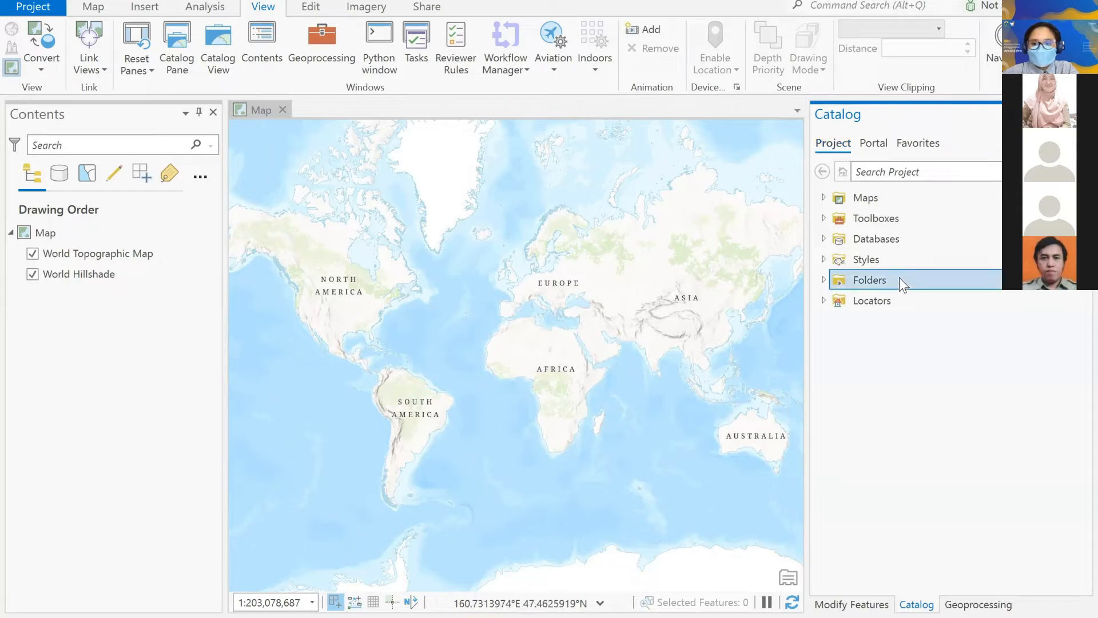
{"action": "right_click", "coordinate": [979, 278]}
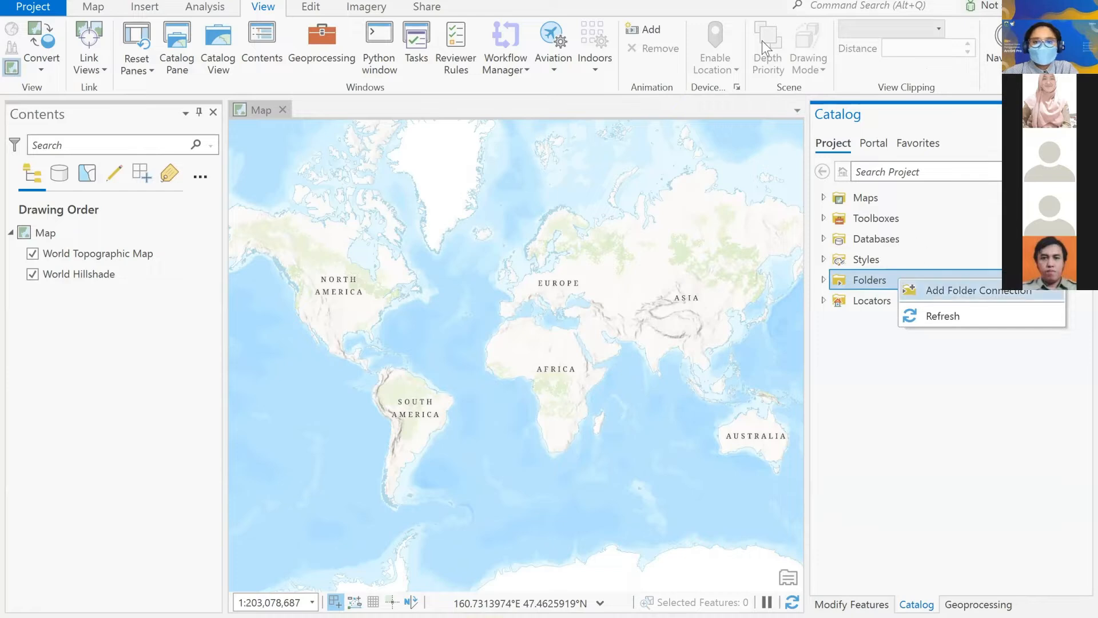
{"action": "left_click", "coordinate": [974, 290]}
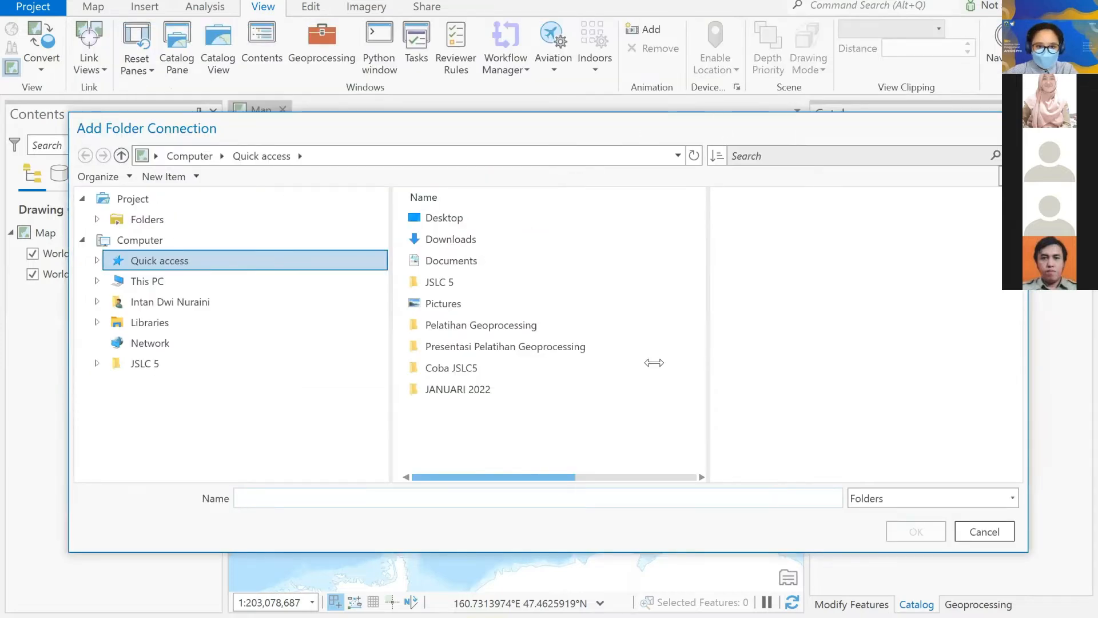
{"action": "left_click", "coordinate": [583, 284]}
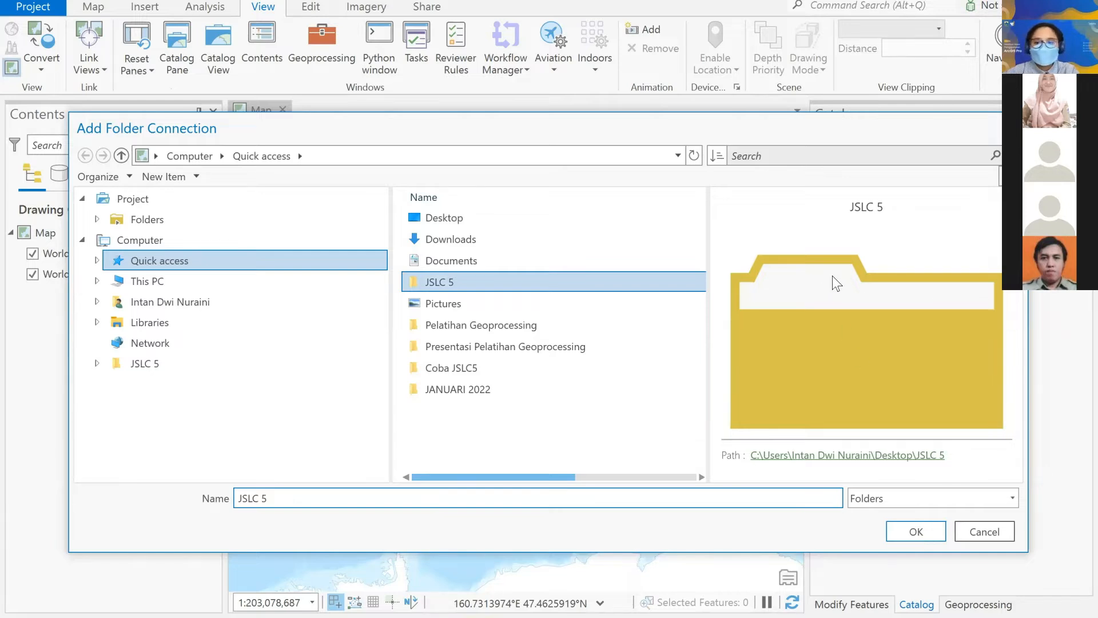
{"action": "key", "text": "Return"}
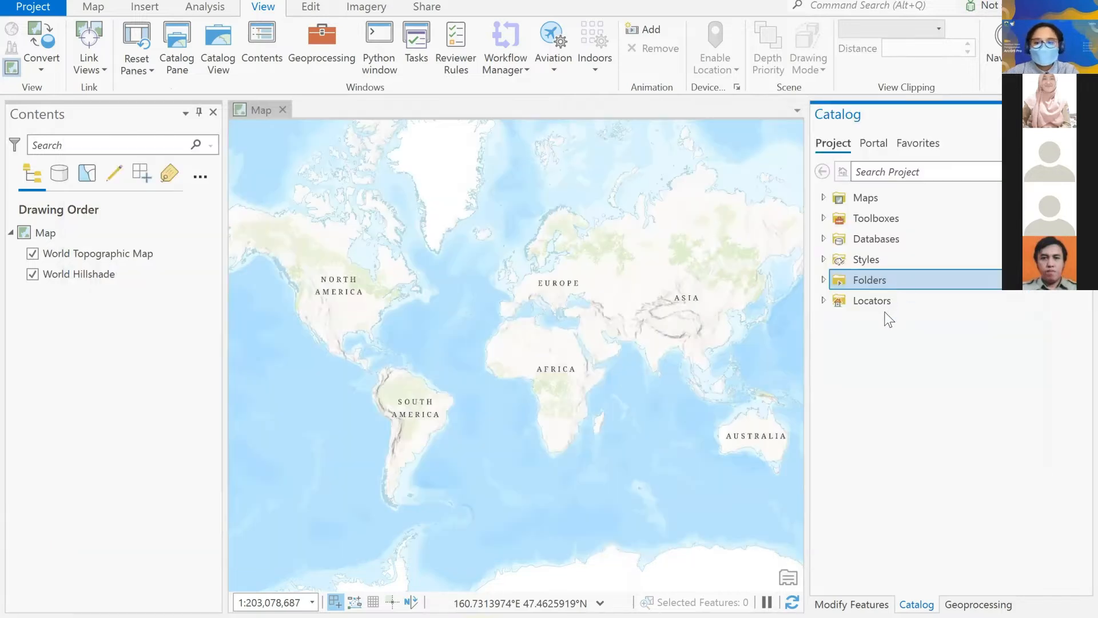
- Browse the connected JSLC 5 folder and the contents of JSLC5_Update20Jan2022.gdb
{"action": "left_click", "coordinate": [823, 280]}
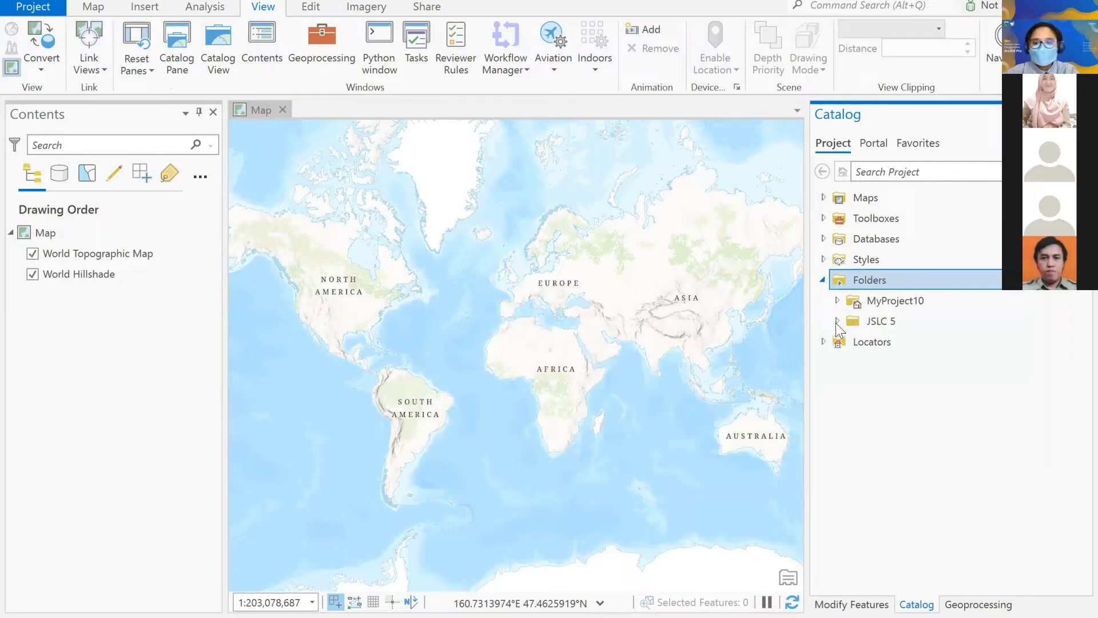
{"action": "double_click", "coordinate": [892, 319]}
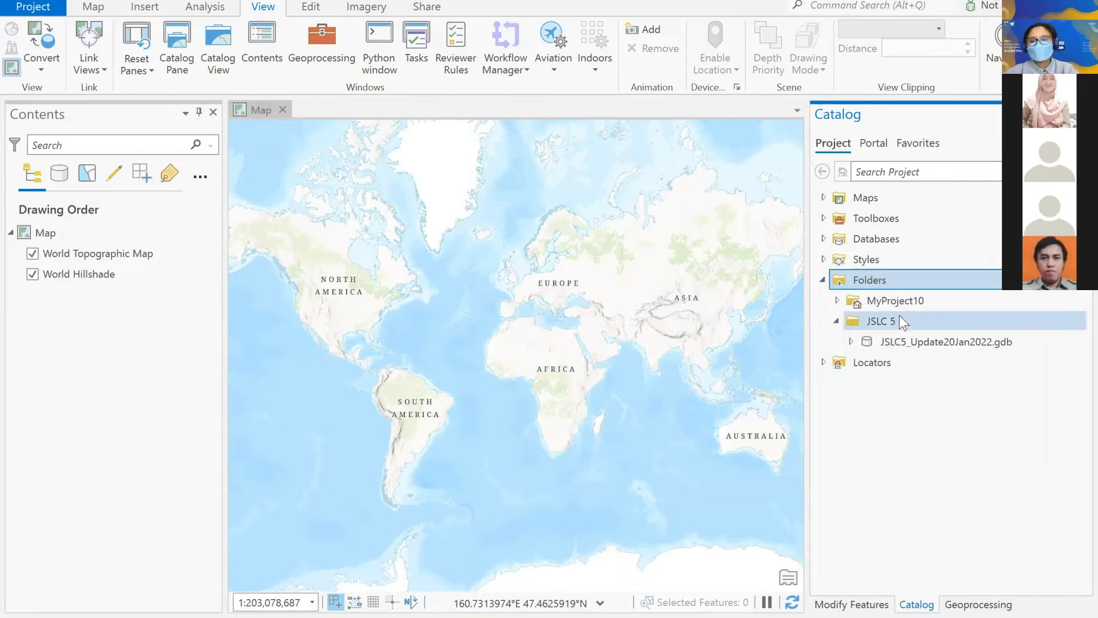
{"action": "left_click", "coordinate": [902, 320]}
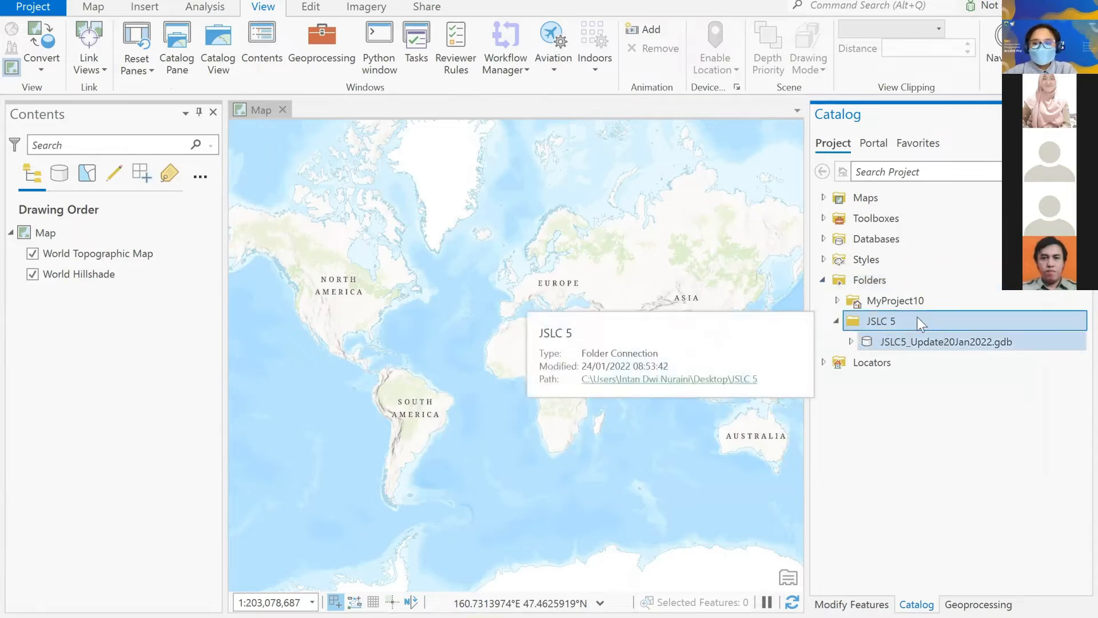
{"action": "left_click", "coordinate": [850, 342]}
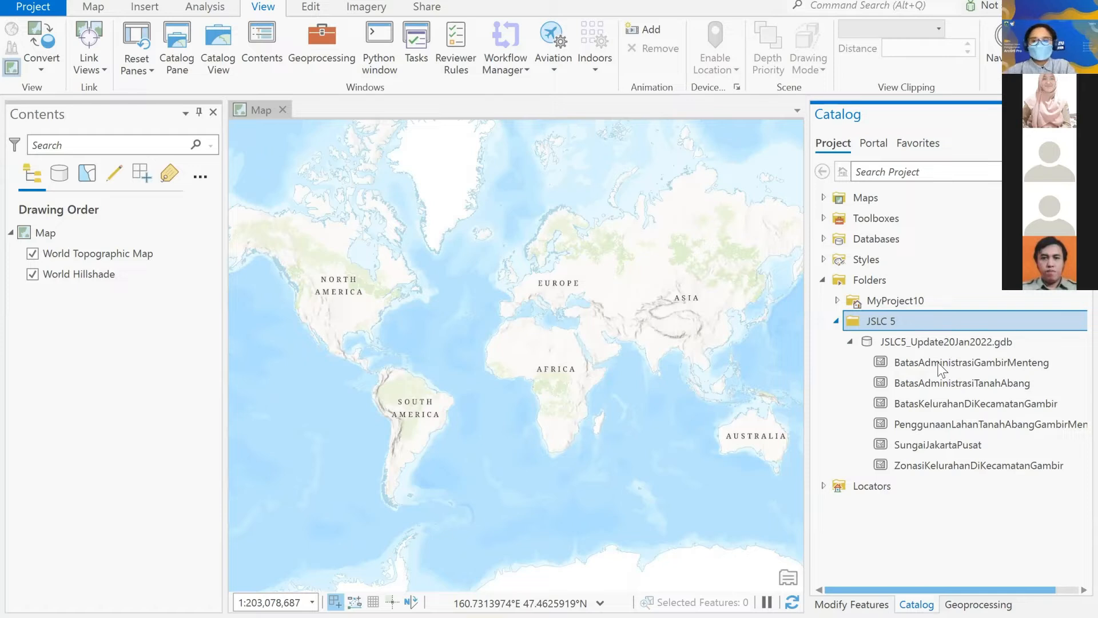
{"action": "left_click", "coordinate": [849, 341]}
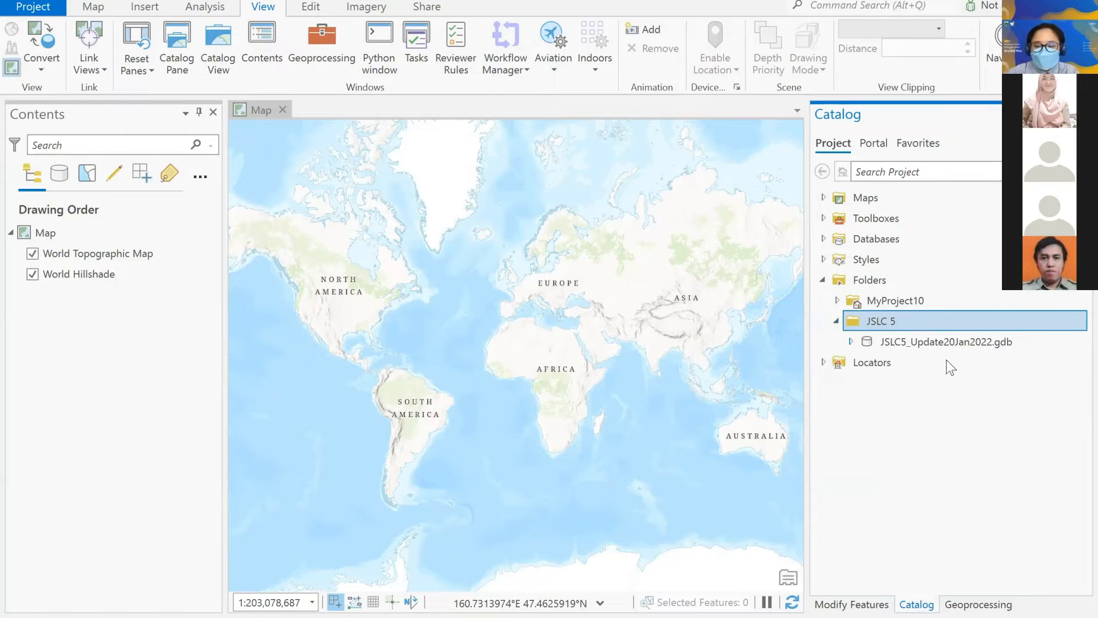
- Add all six feature classes of JSLC5_Update20Jan2022.gdb to the map and leave only SungaiJakartaPusat visible above the basemap layers
{"action": "left_click", "coordinate": [1035, 363]}
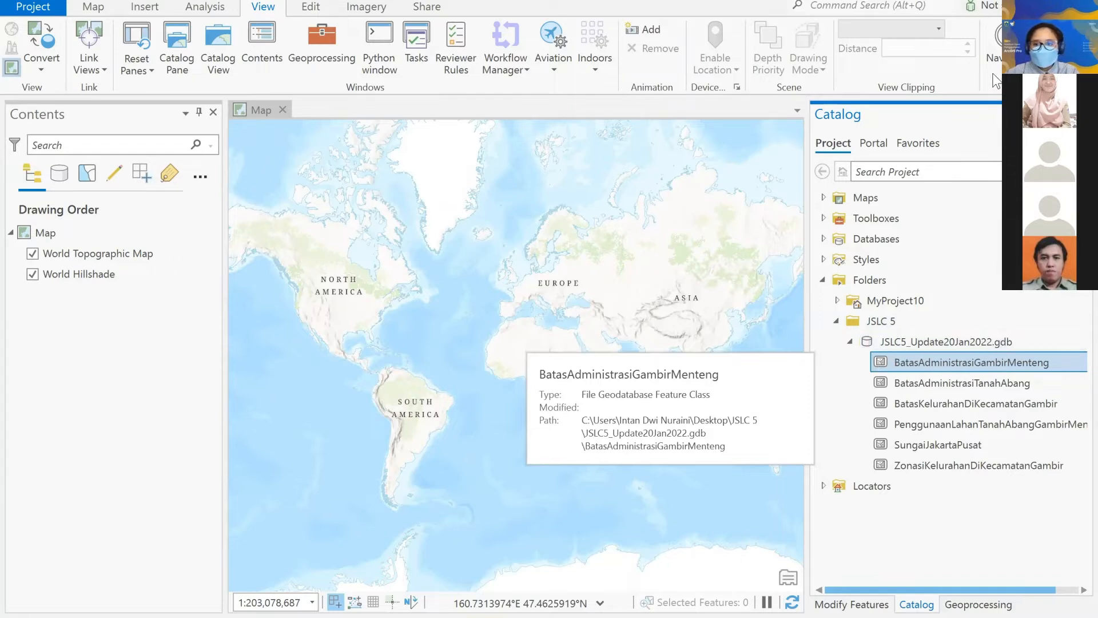
{"action": "left_click", "coordinate": [939, 319]}
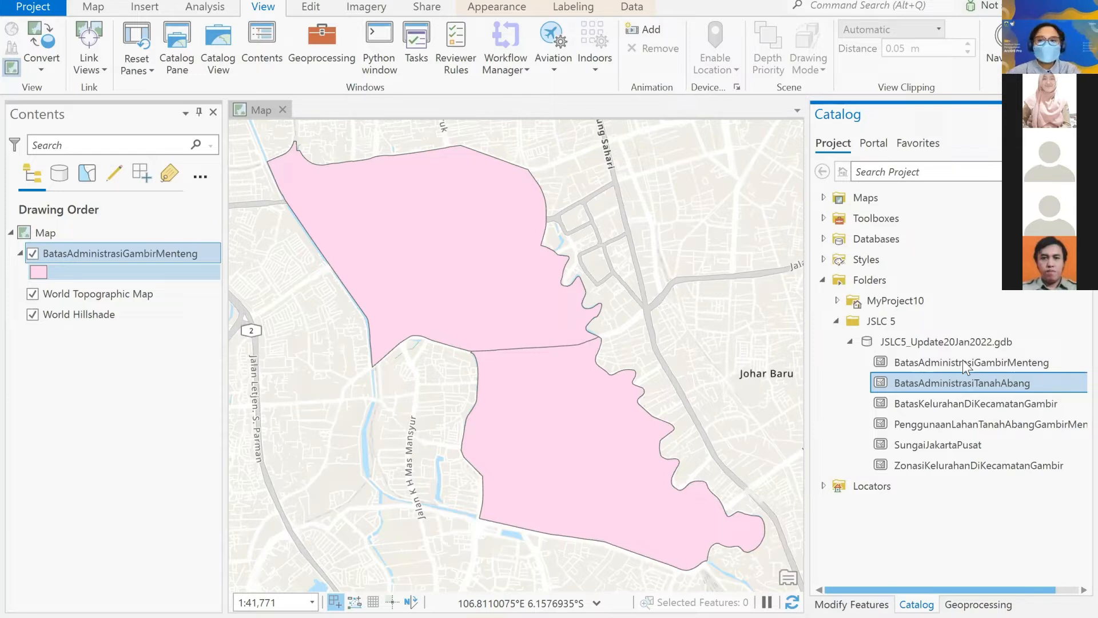
{"action": "key", "text": "Down"}
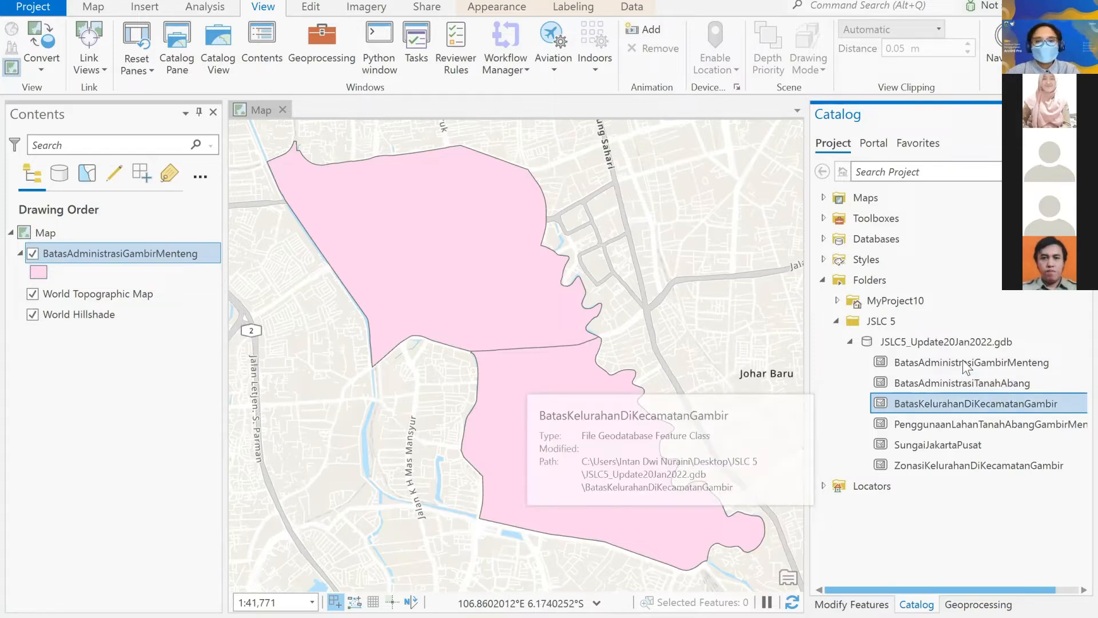
{"action": "left_click", "coordinate": [1041, 352]}
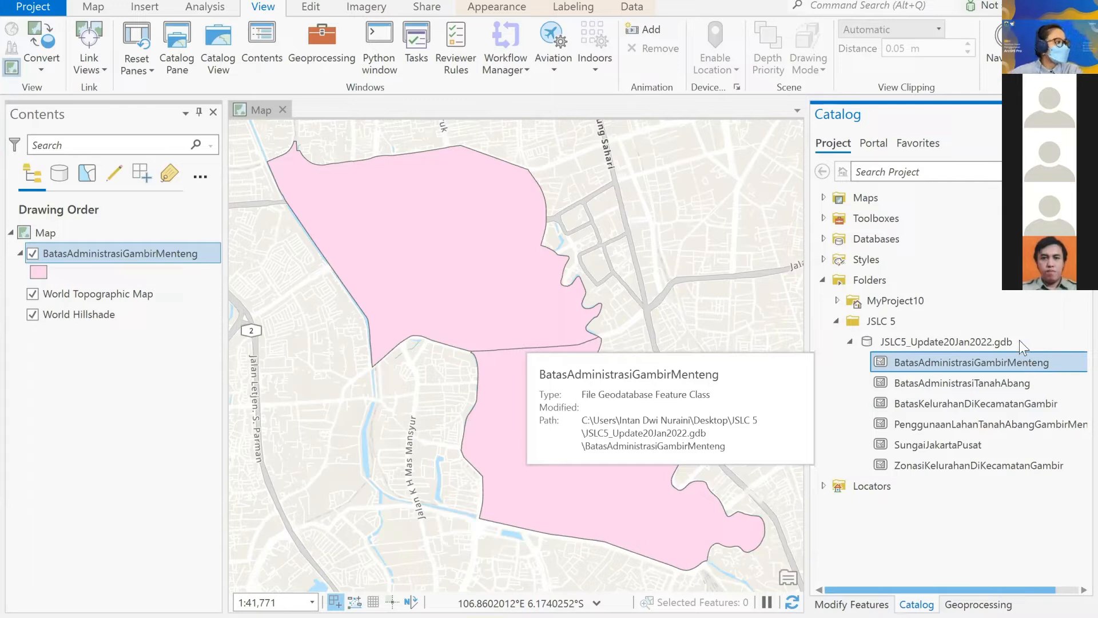
{"action": "left_click", "coordinate": [831, 359]}
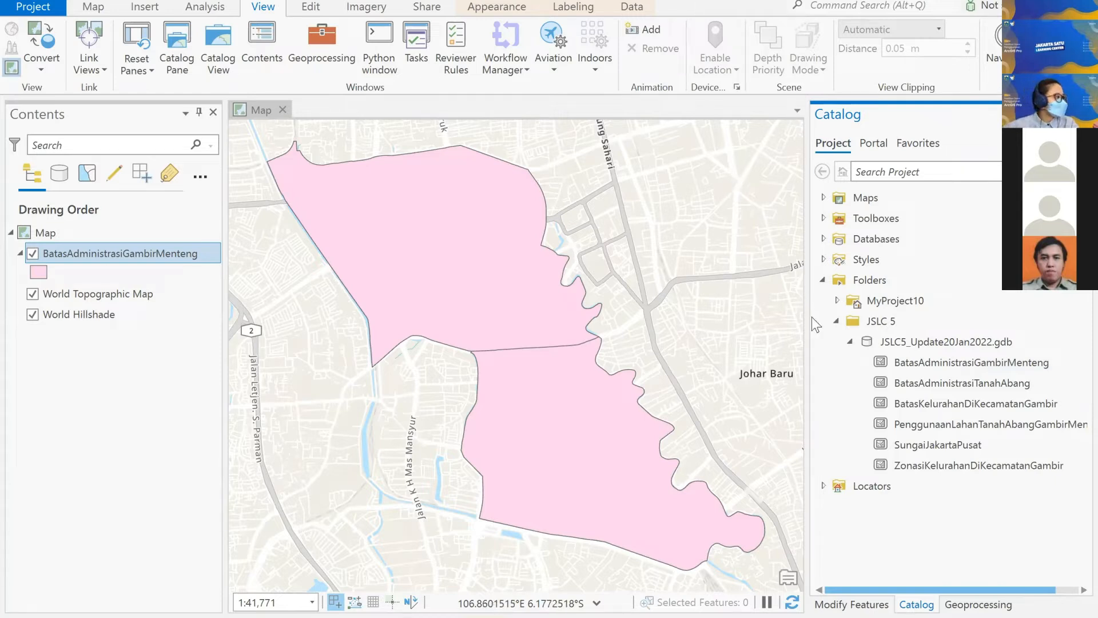
{"action": "left_click", "coordinate": [936, 319]}
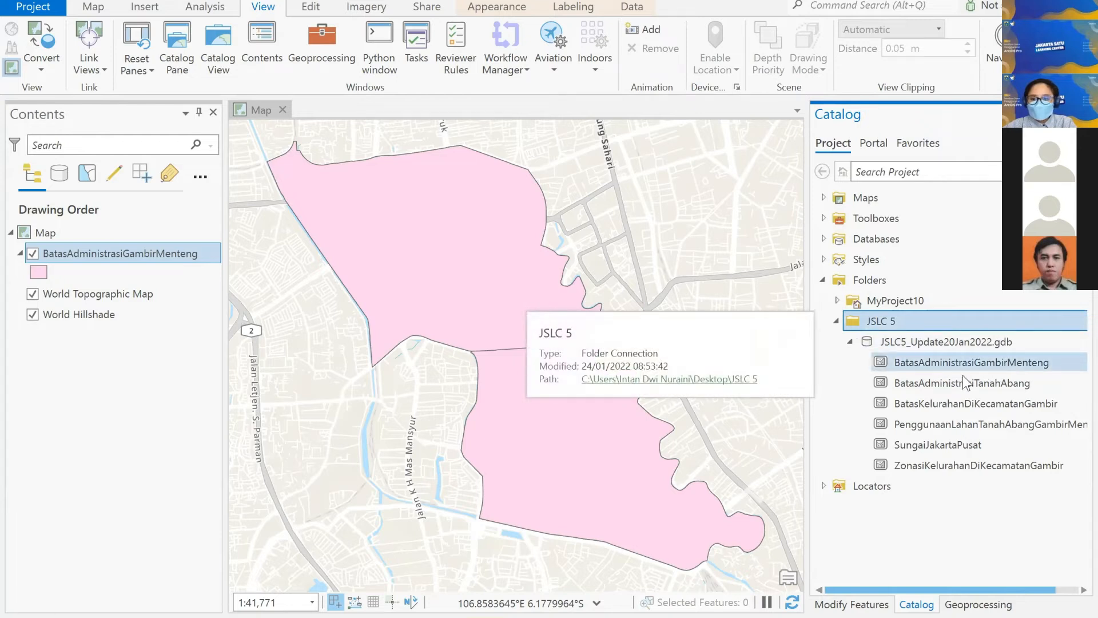
{"action": "left_click", "coordinate": [938, 361]}
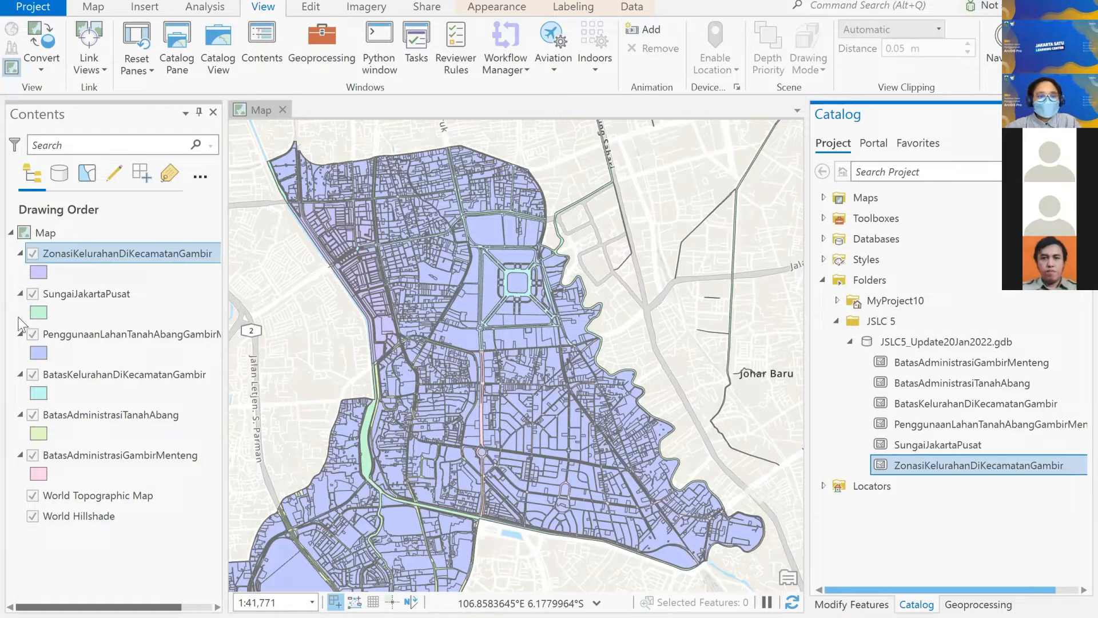
{"action": "left_click", "coordinate": [33, 254]}
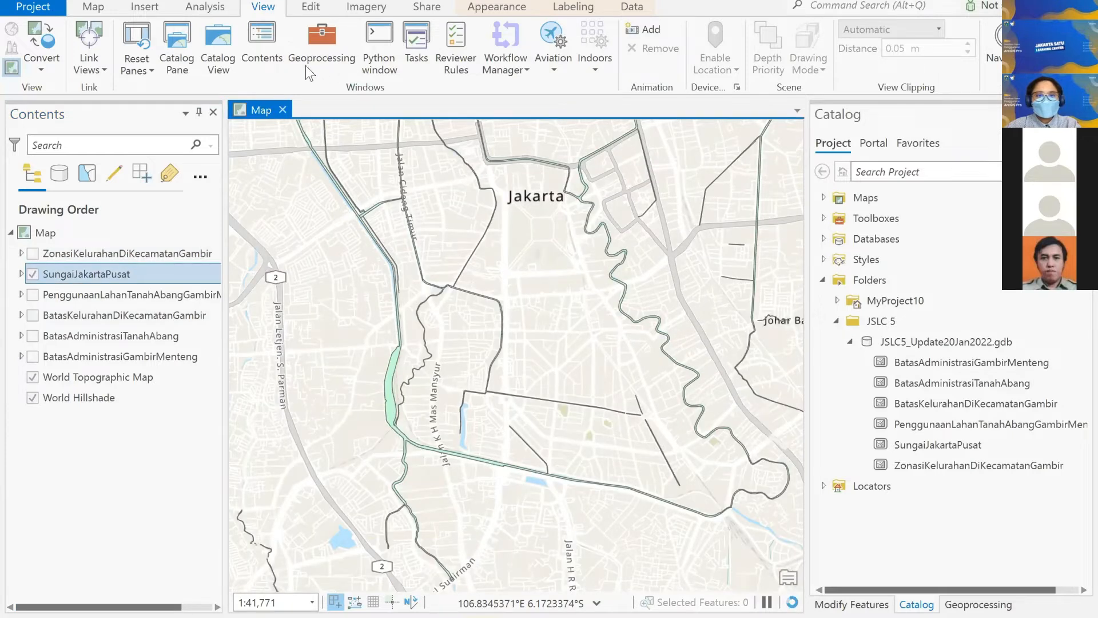
- Find and open the Buffer analysis tool and set its input features to SungaiJakartaPusat
{"action": "left_click", "coordinate": [348, 45]}
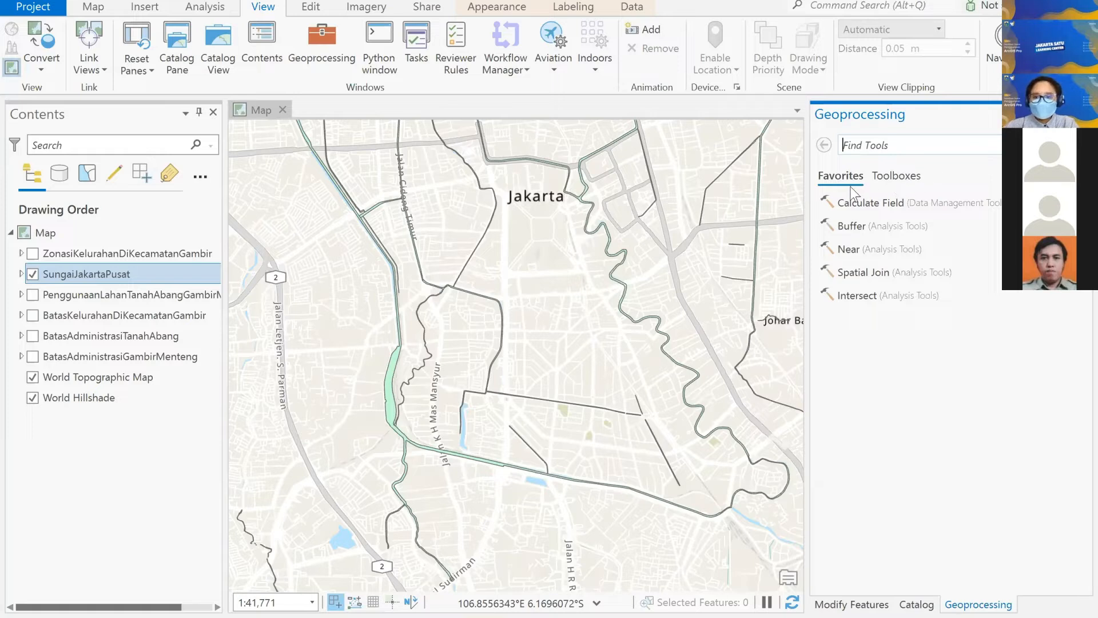
{"action": "left_click", "coordinate": [33, 295]}
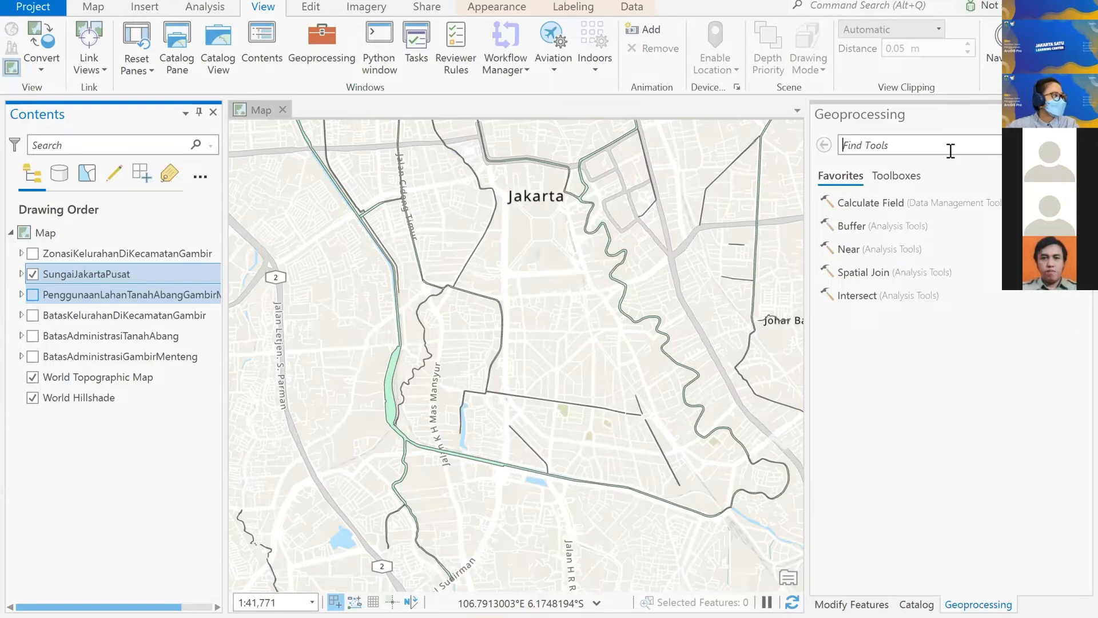
{"action": "type", "text": "buffer"}
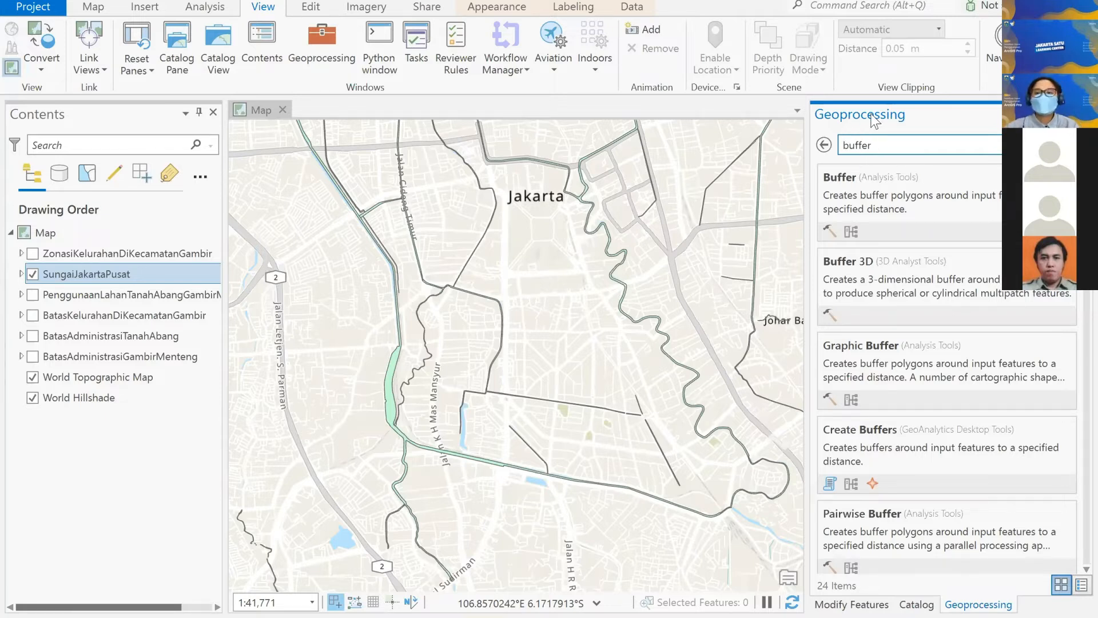
{"action": "key", "text": "Return"}
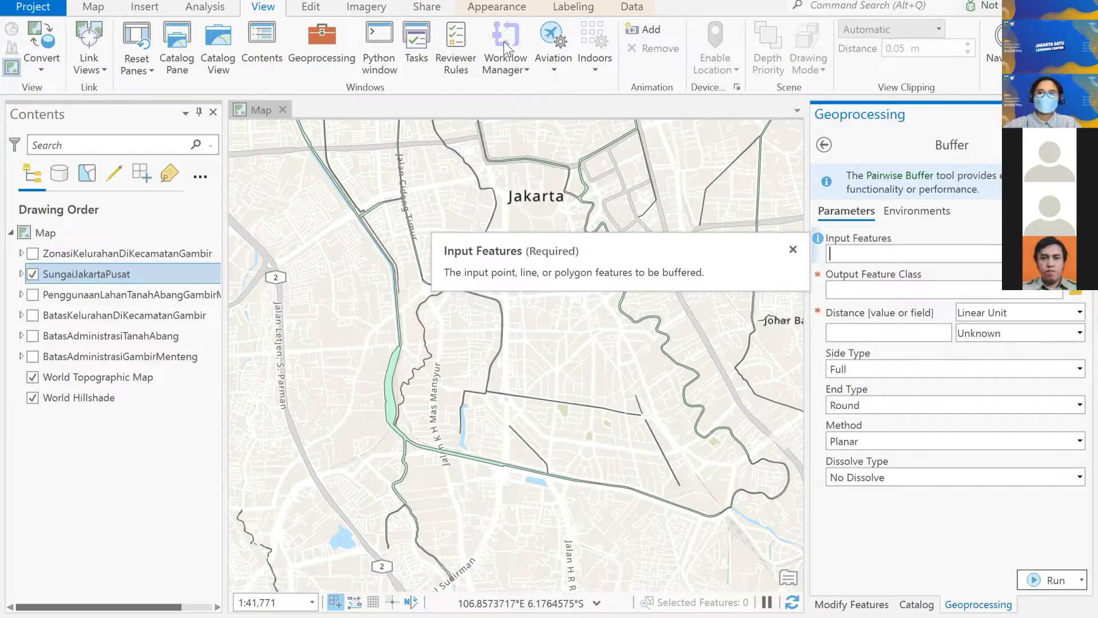
{"action": "key", "text": "Down"}
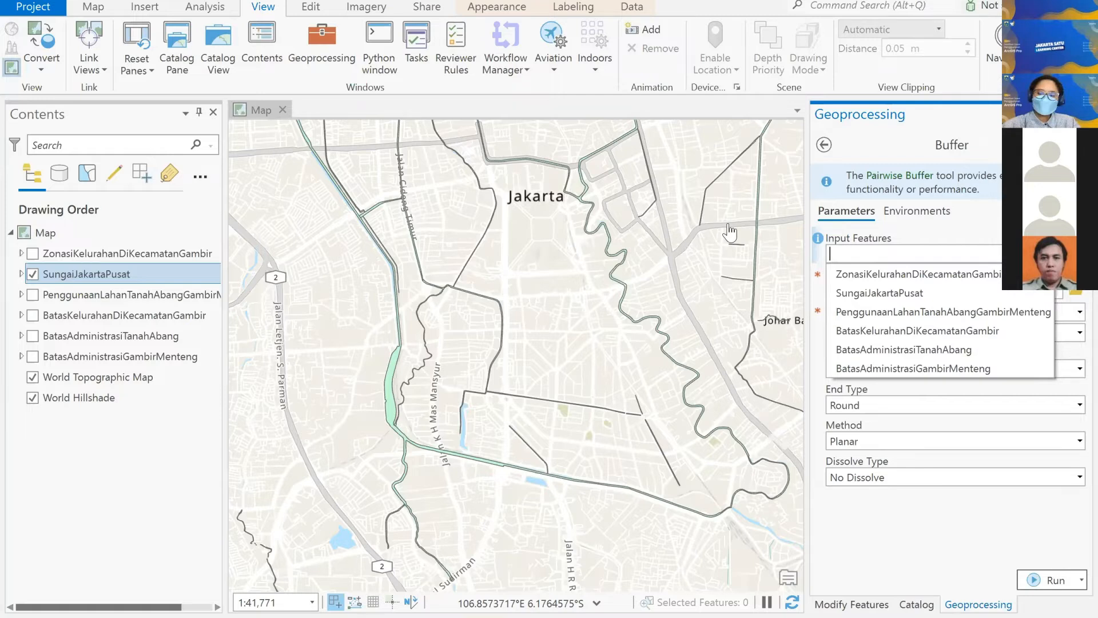
{"action": "key", "text": "Down"}
{"action": "key", "text": "Down"}
{"action": "key", "text": "Return"}
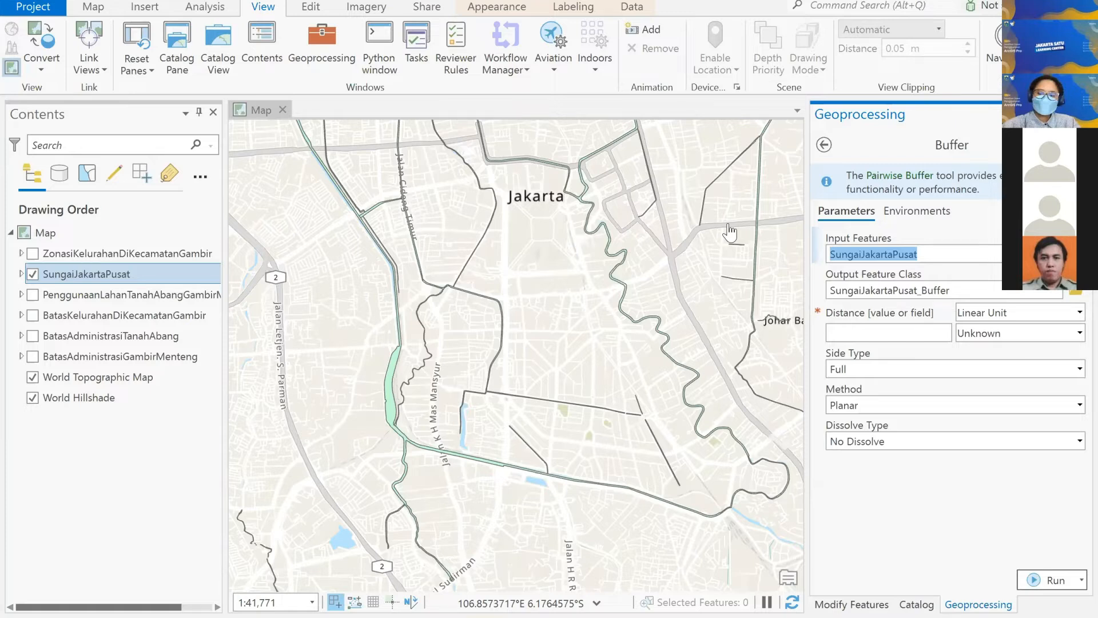
- Search the geoprocessing tools for buffer and open the Buffer analysis tool with empty parameters, keeping the ribbon expanded
{"action": "key", "text": "ctrl+F1"}
{"action": "left_click", "coordinate": [728, 227]}
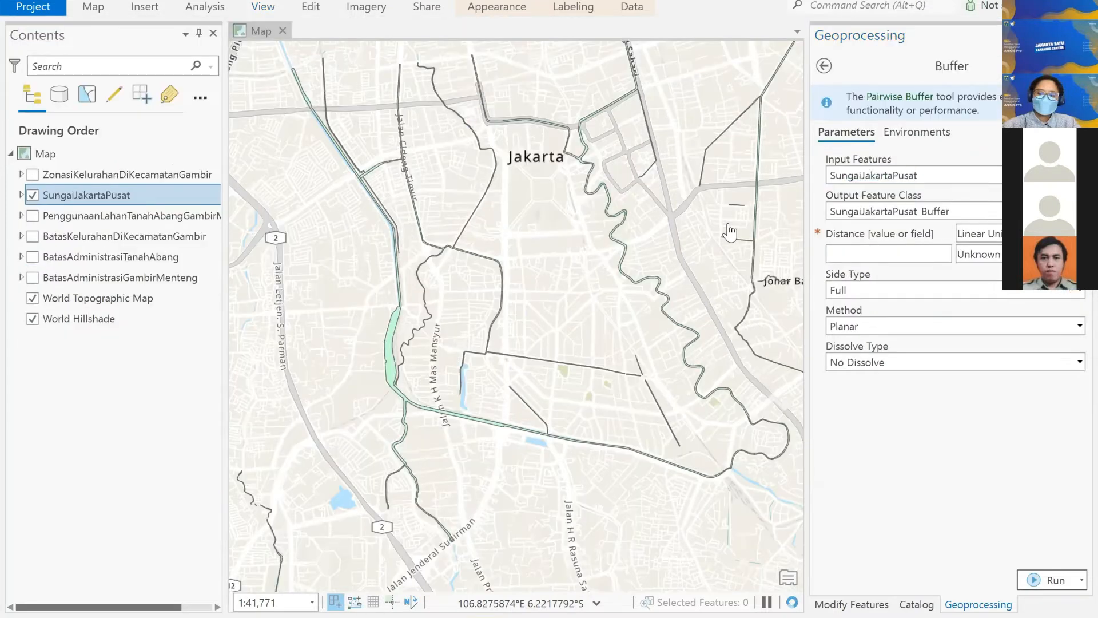
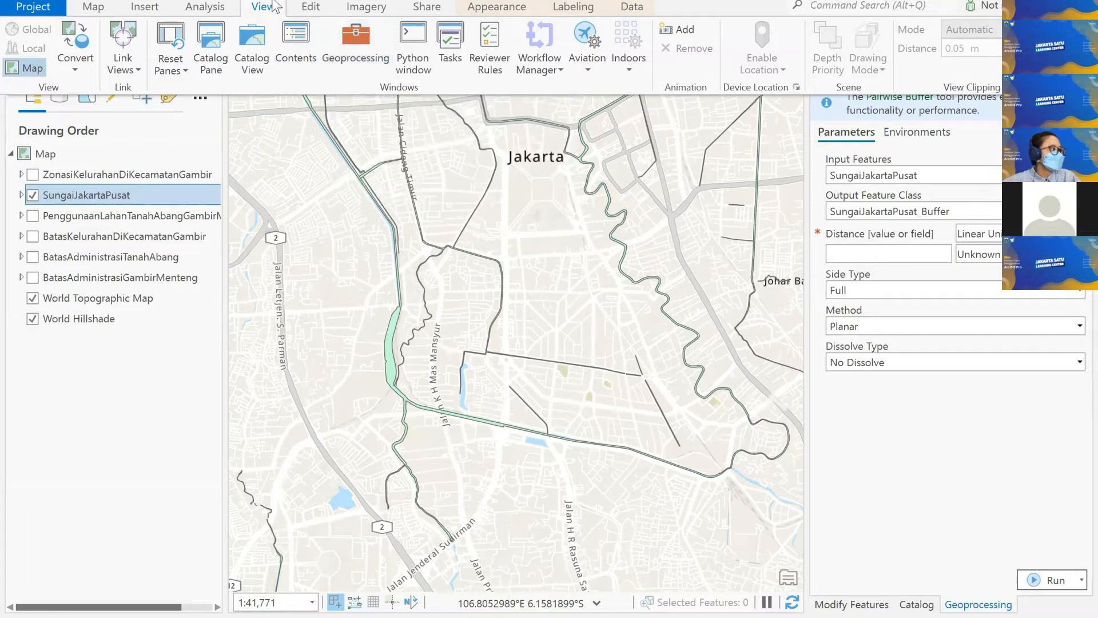
{"action": "left_click", "coordinate": [368, 71]}
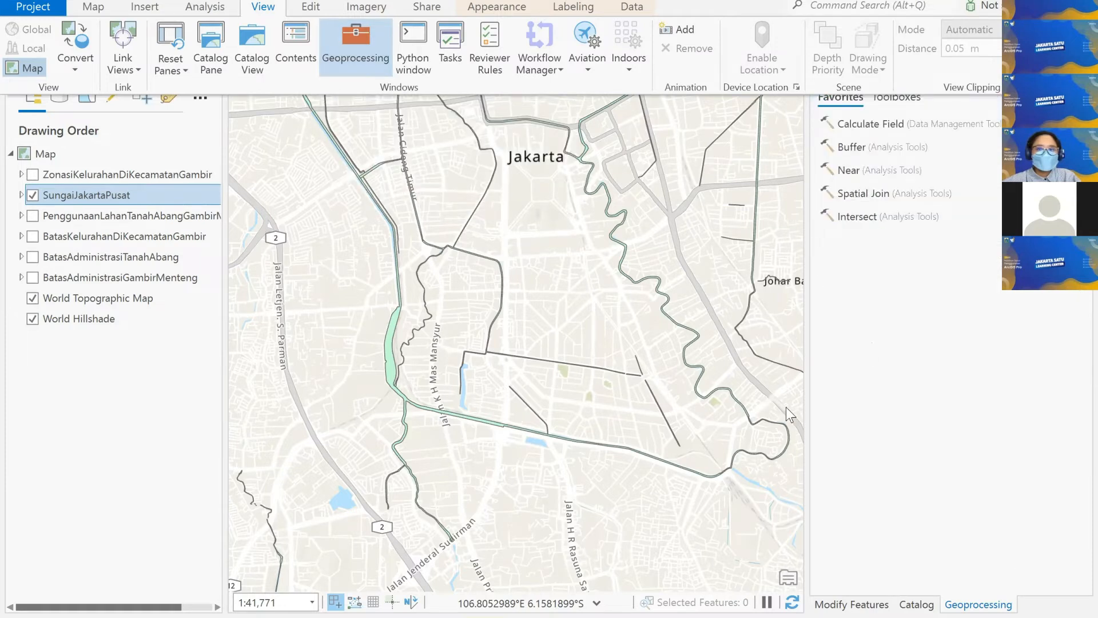
{"action": "type", "text": "buffer"}
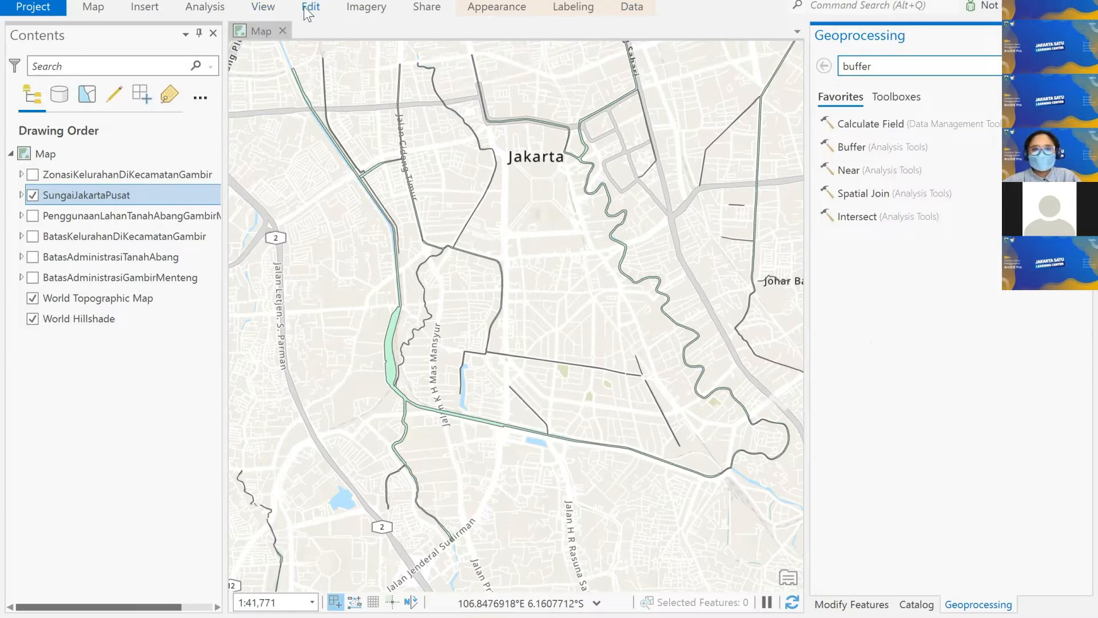
{"action": "left_click", "coordinate": [271, 7]}
{"action": "right_click", "coordinate": [273, 8]}
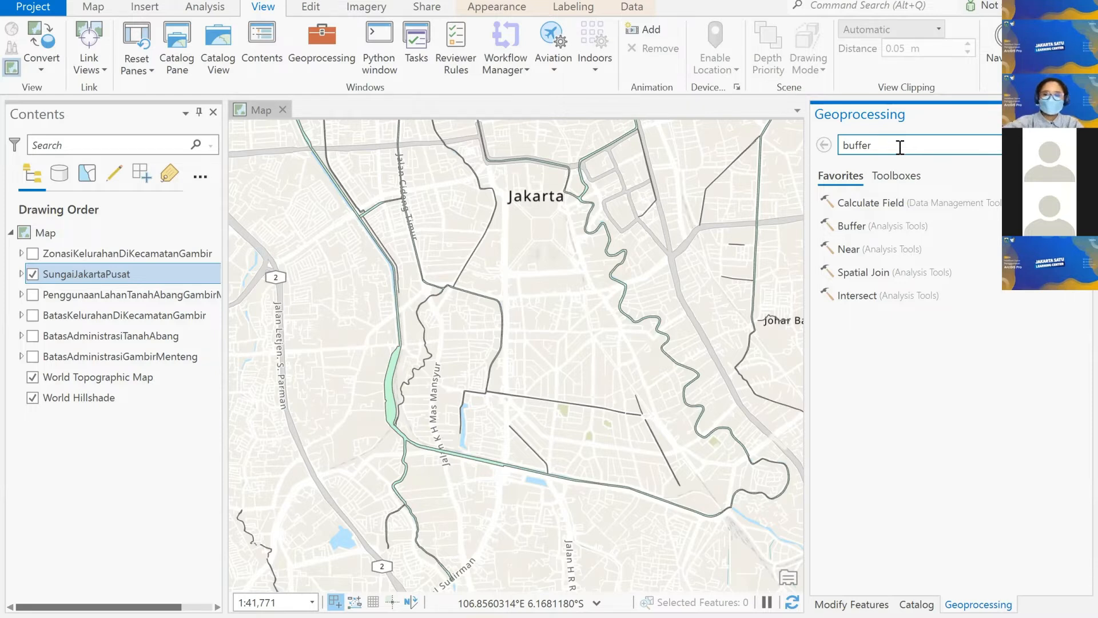
{"action": "key", "text": "Return"}
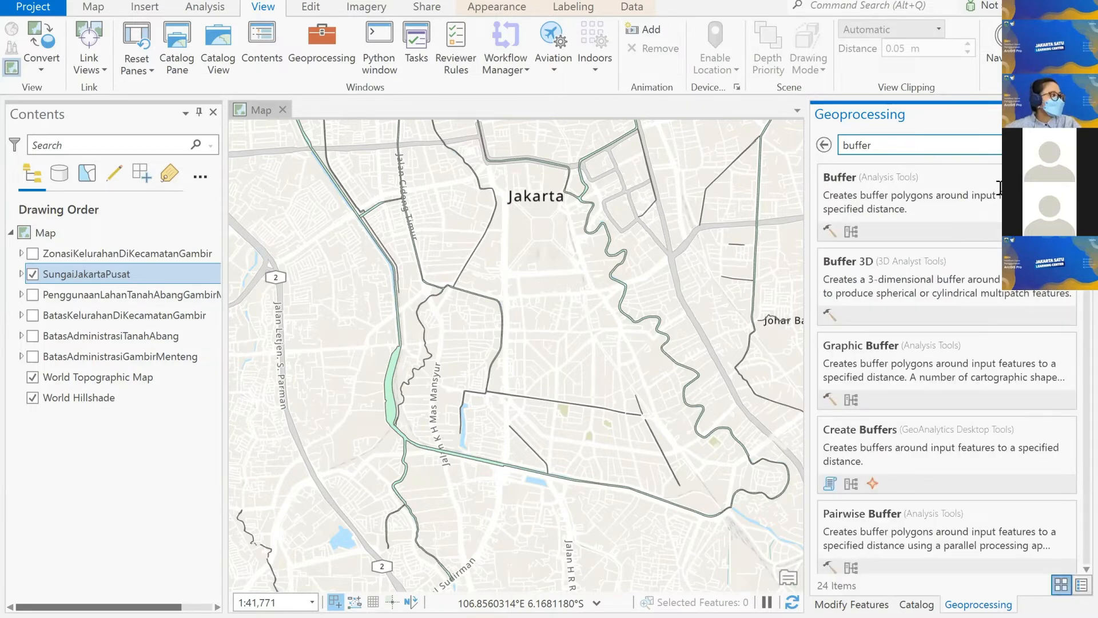
{"action": "left_click", "coordinate": [944, 183]}
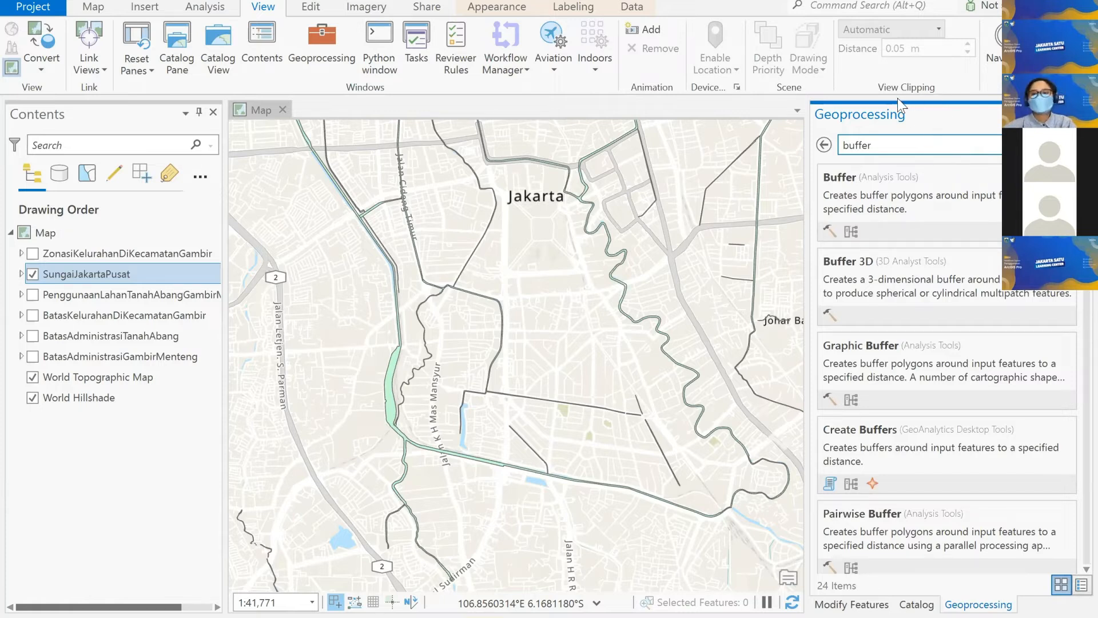
{"action": "left_click", "coordinate": [823, 230]}
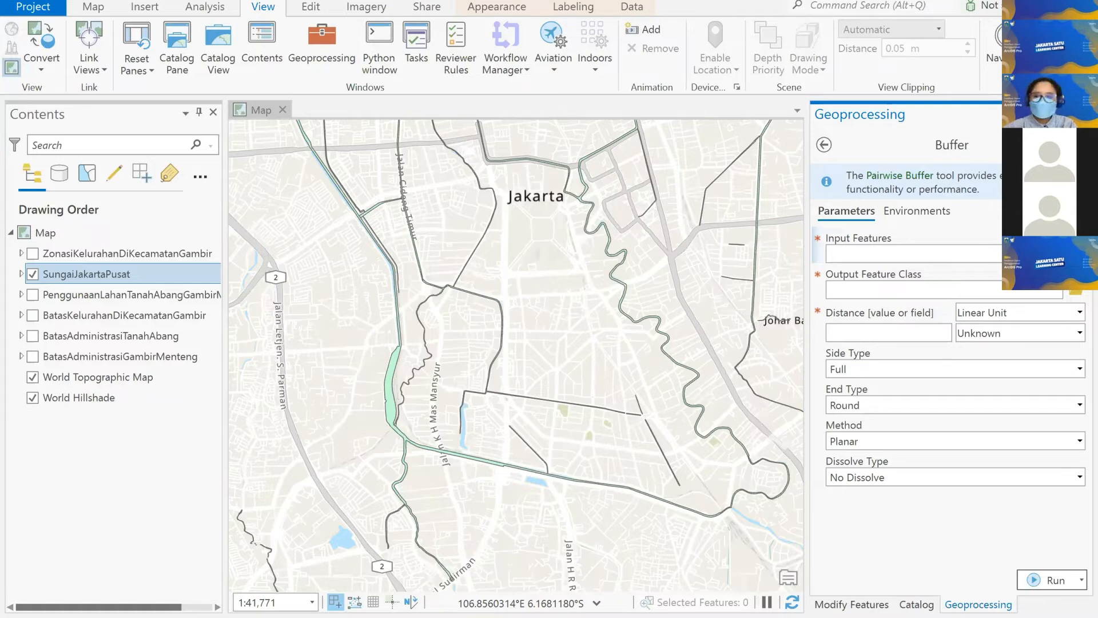
- Set the Buffer tool's input features to SungaiJakartaPusat and its distance to 30 meters
{"action": "mouse_move", "coordinate": [818, 238]}
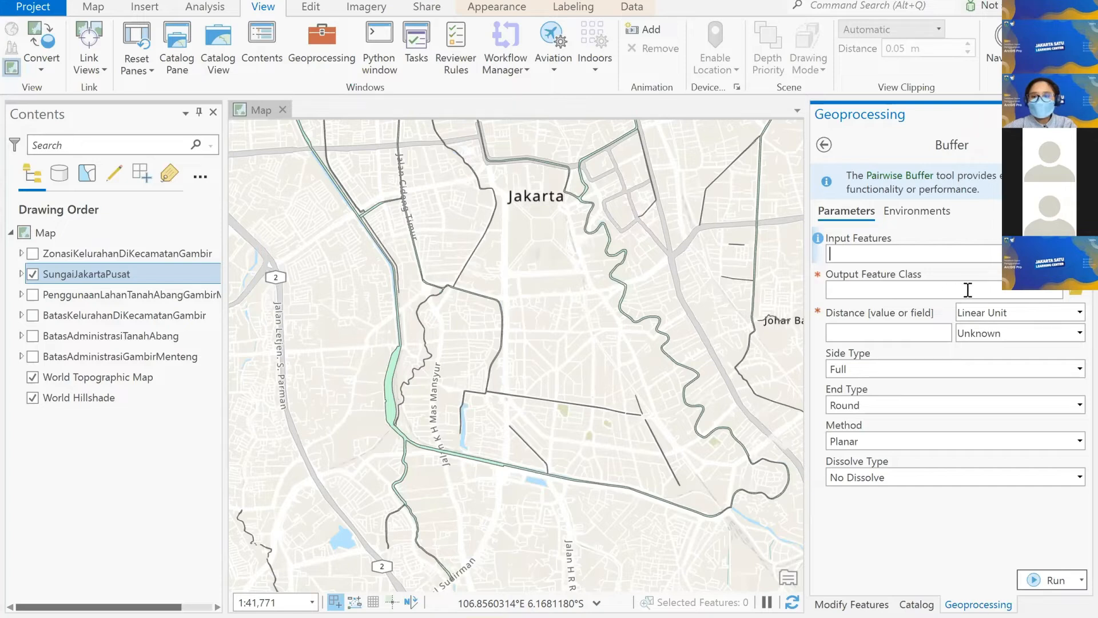
{"action": "left_click", "coordinate": [1067, 253]}
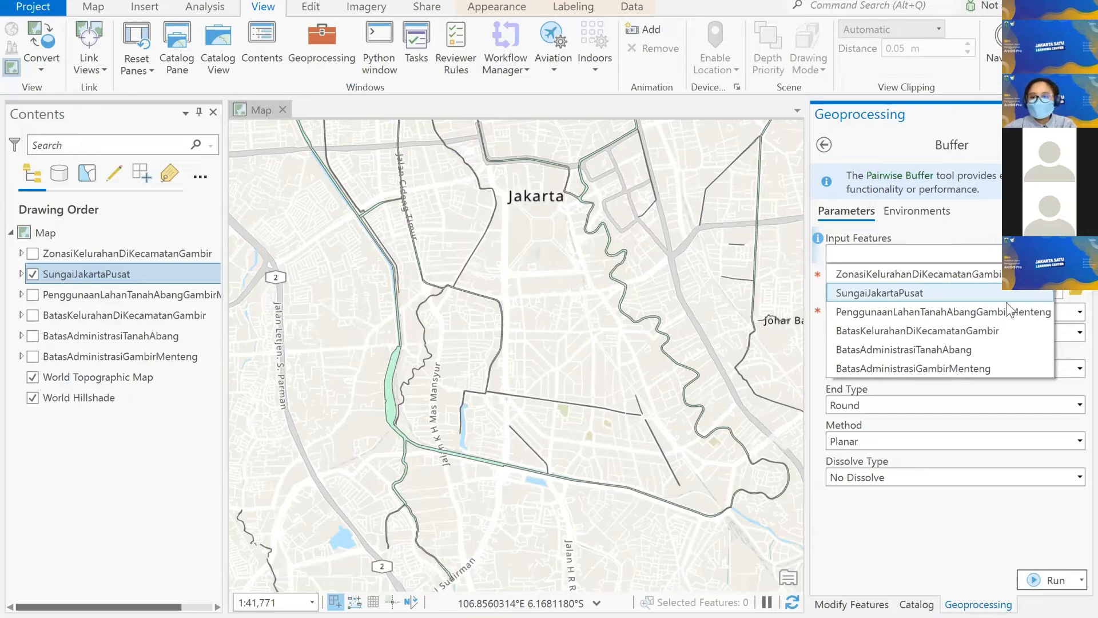
{"action": "key", "text": "Return"}
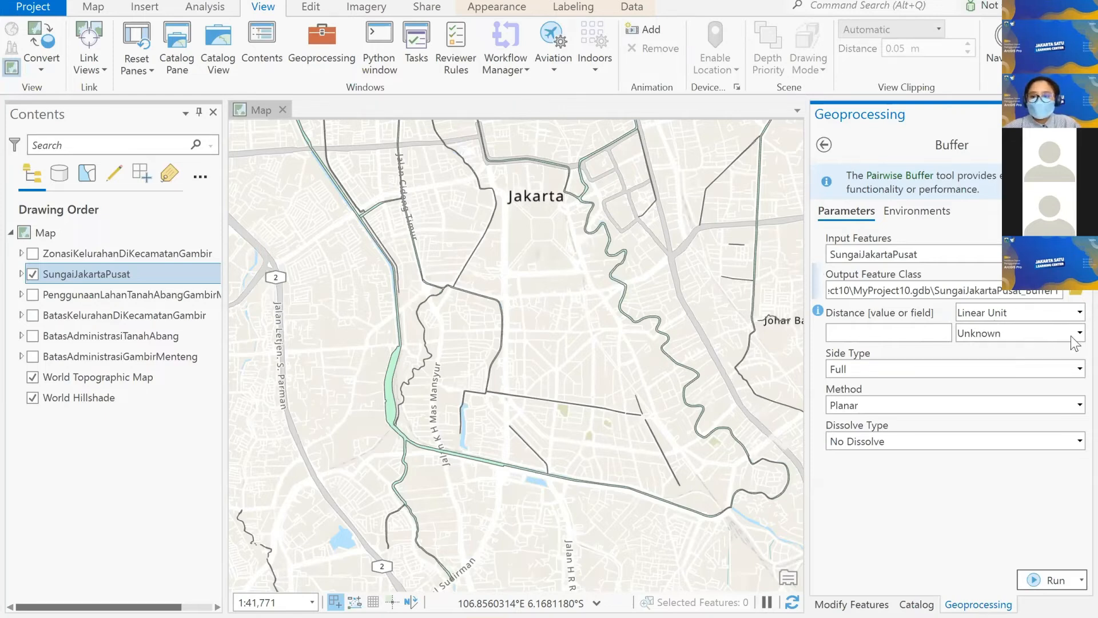
{"action": "left_click", "coordinate": [1008, 335]}
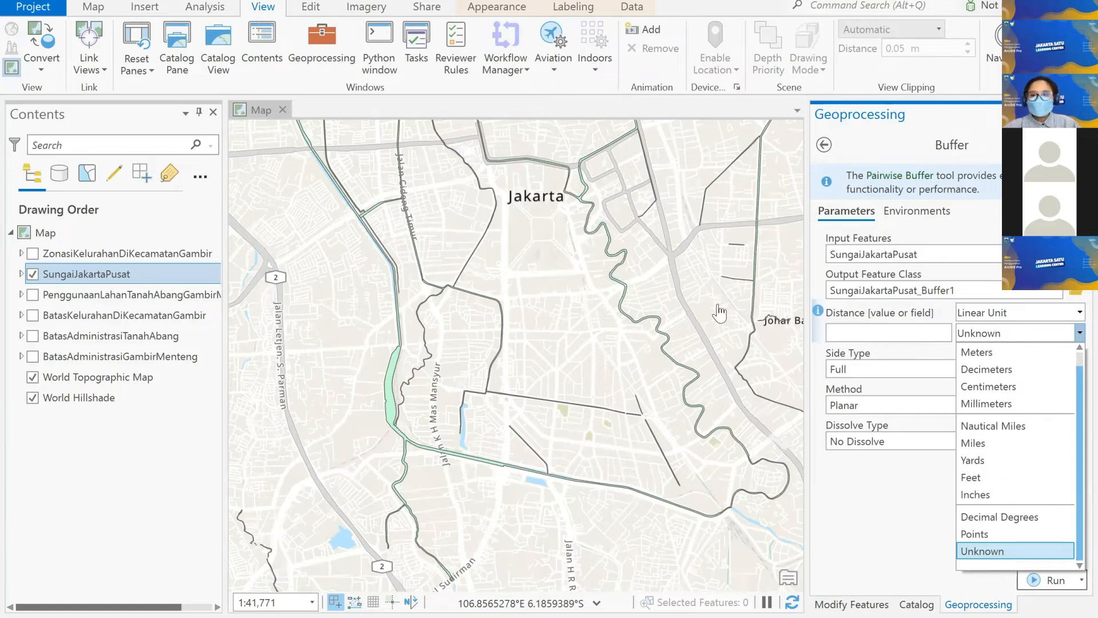
{"action": "left_click", "coordinate": [977, 352]}
{"action": "key", "text": "shift+Tab"}
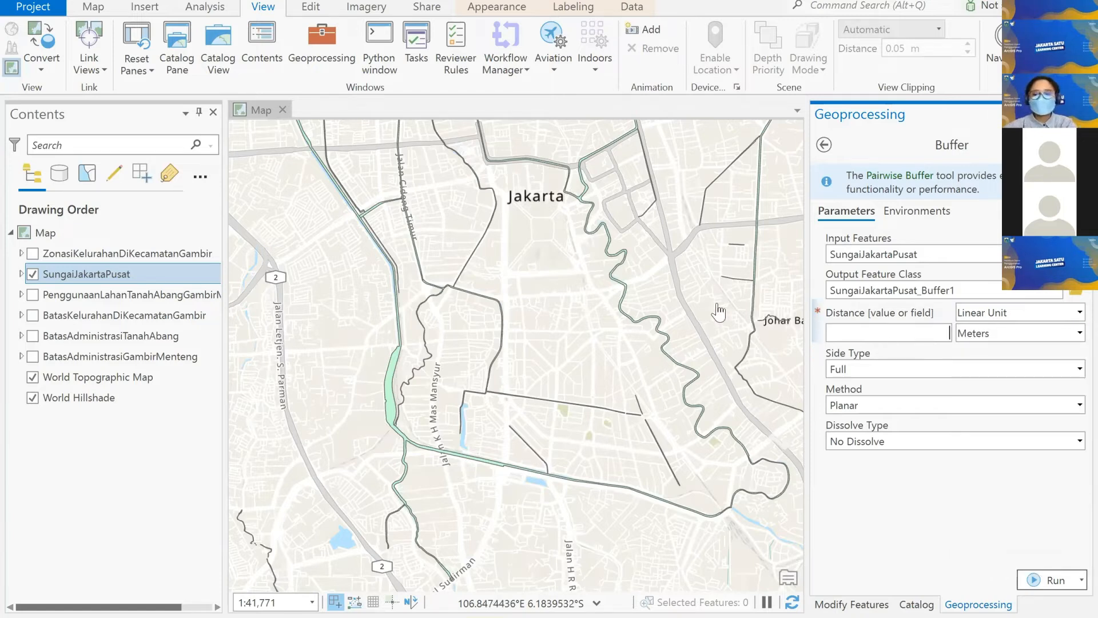
{"action": "type", "text": "30"}
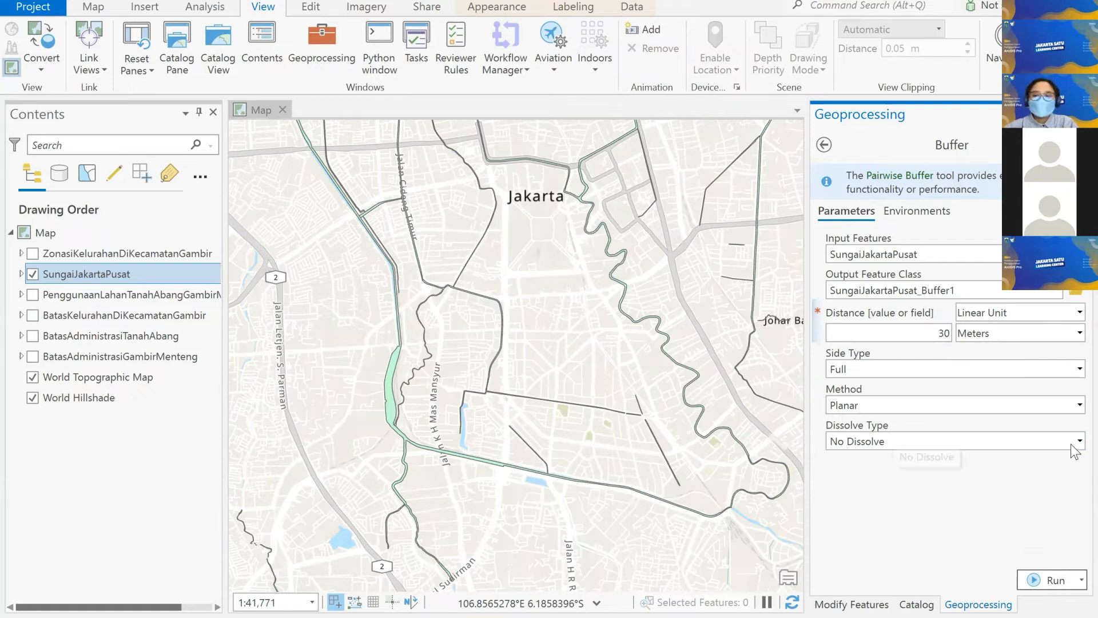
- Set the dissolve type to dissolve all output features into a single feature and run the Buffer tool
{"action": "left_click", "coordinate": [1079, 441]}
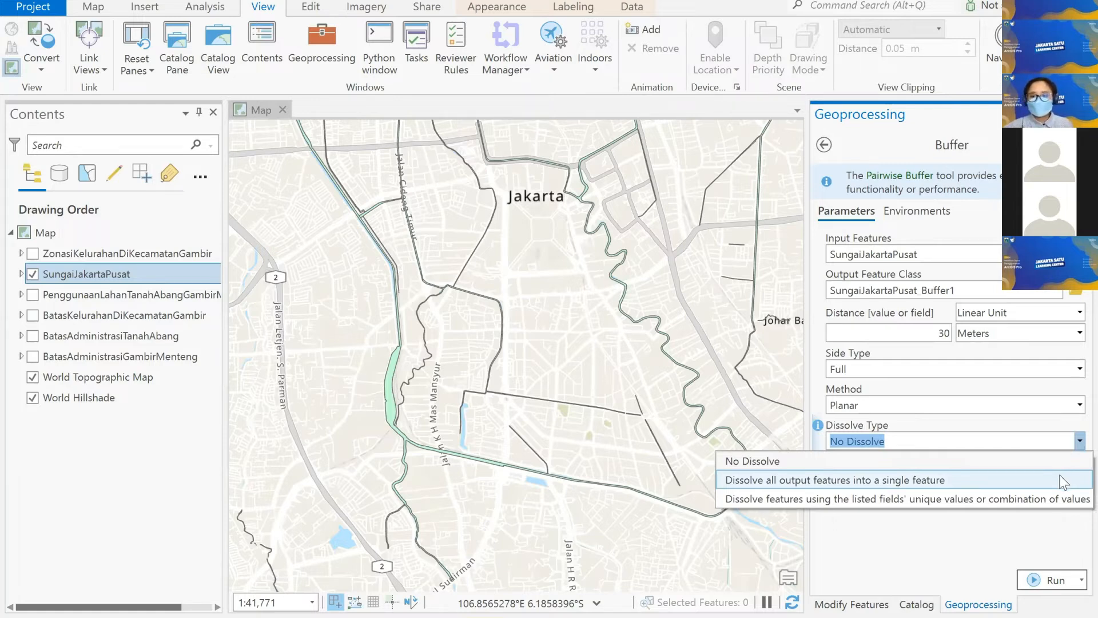
{"action": "left_click", "coordinate": [1060, 480]}
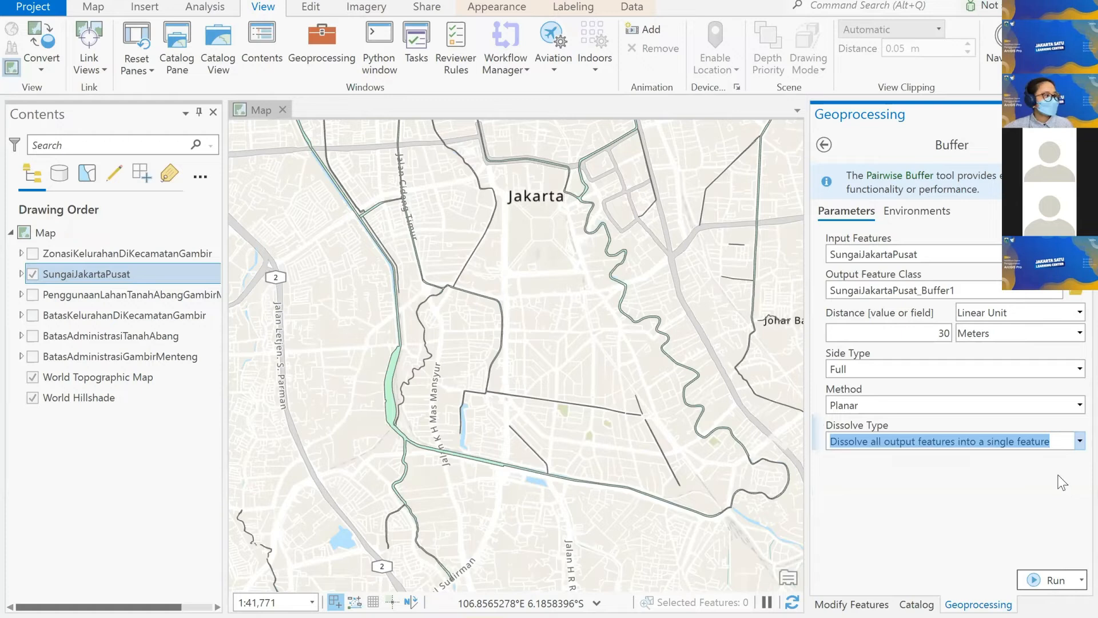
{"action": "left_click", "coordinate": [907, 507]}
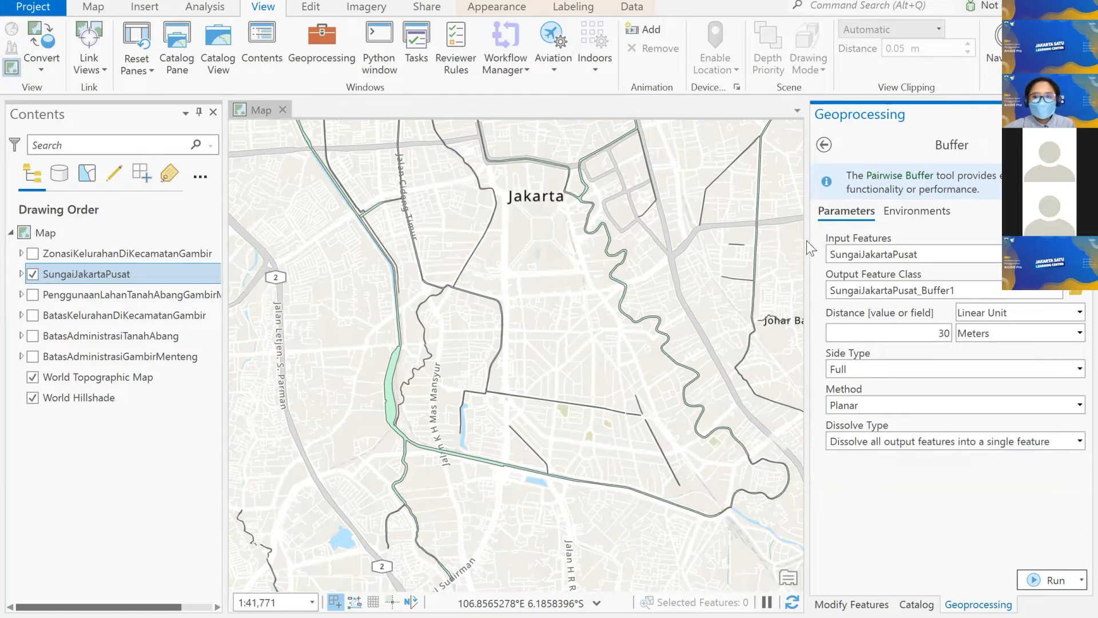
{"action": "mouse_move", "coordinate": [822, 245]}
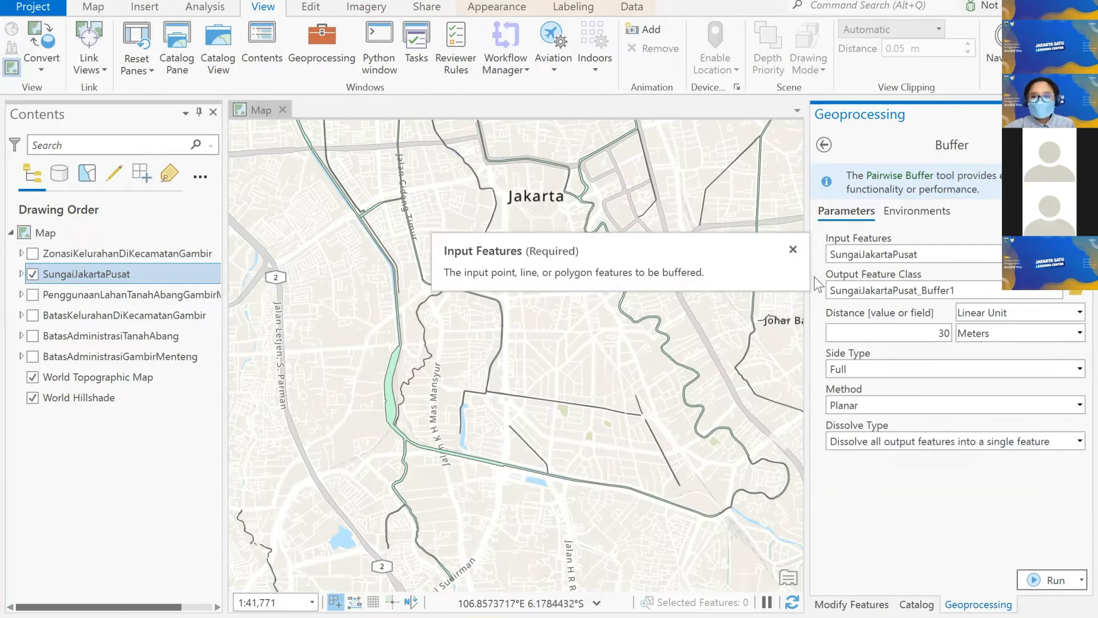
{"action": "mouse_move", "coordinate": [818, 275]}
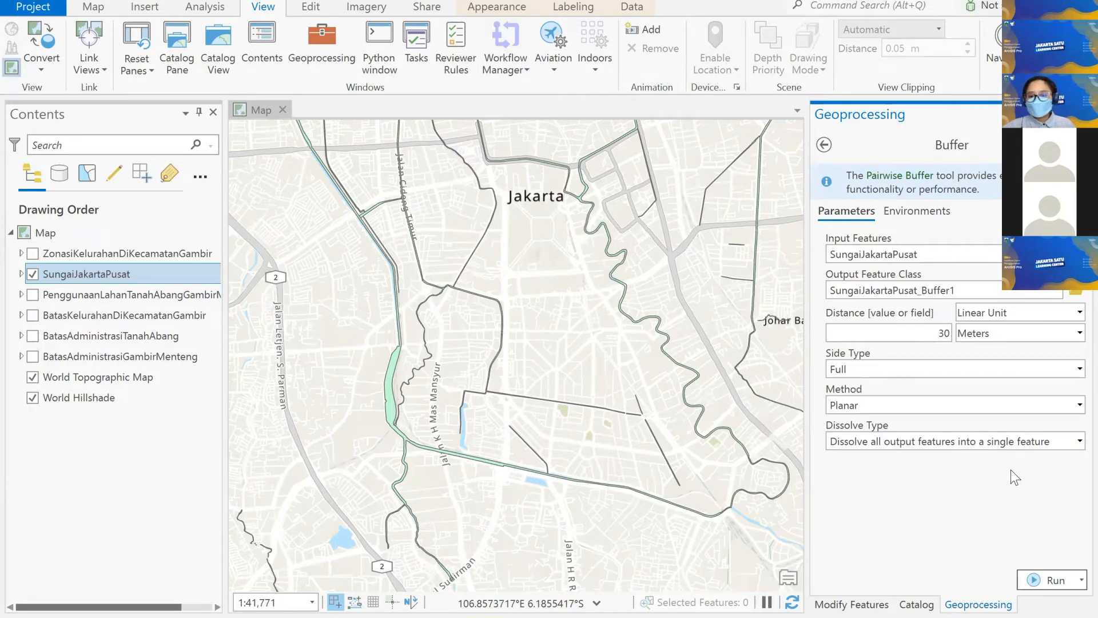
{"action": "left_click", "coordinate": [1074, 448]}
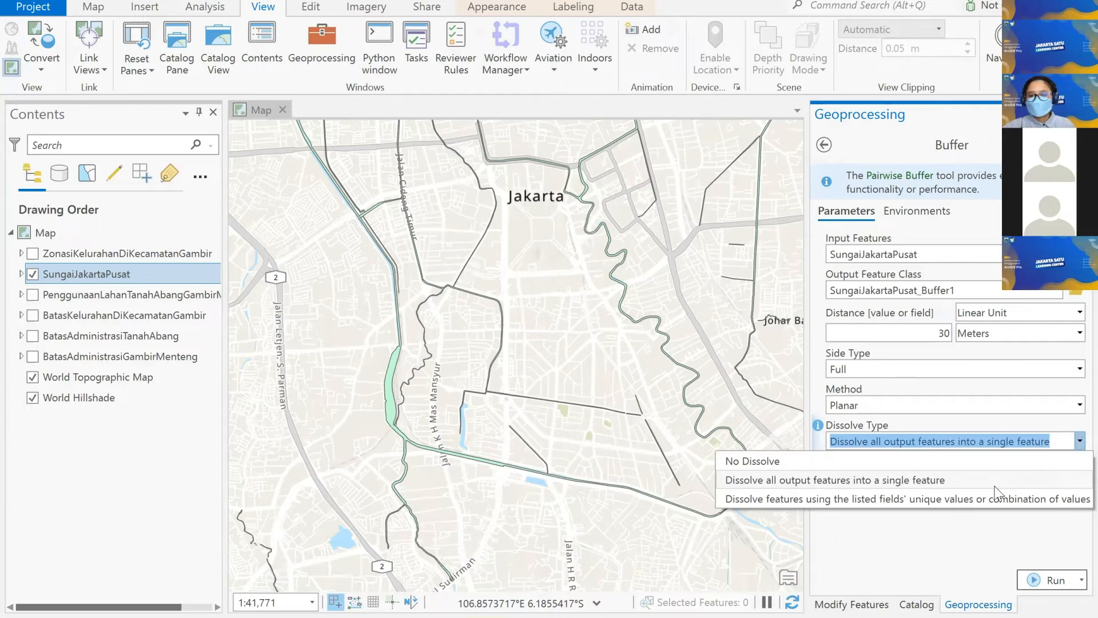
{"action": "left_click", "coordinate": [985, 479]}
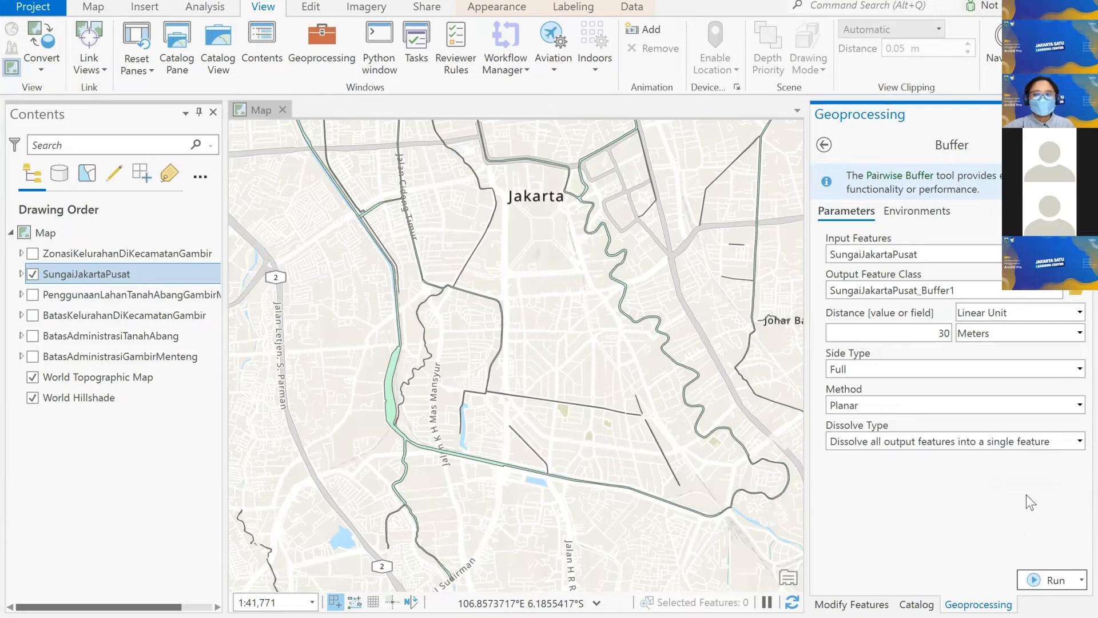
{"action": "left_click", "coordinate": [1059, 582]}
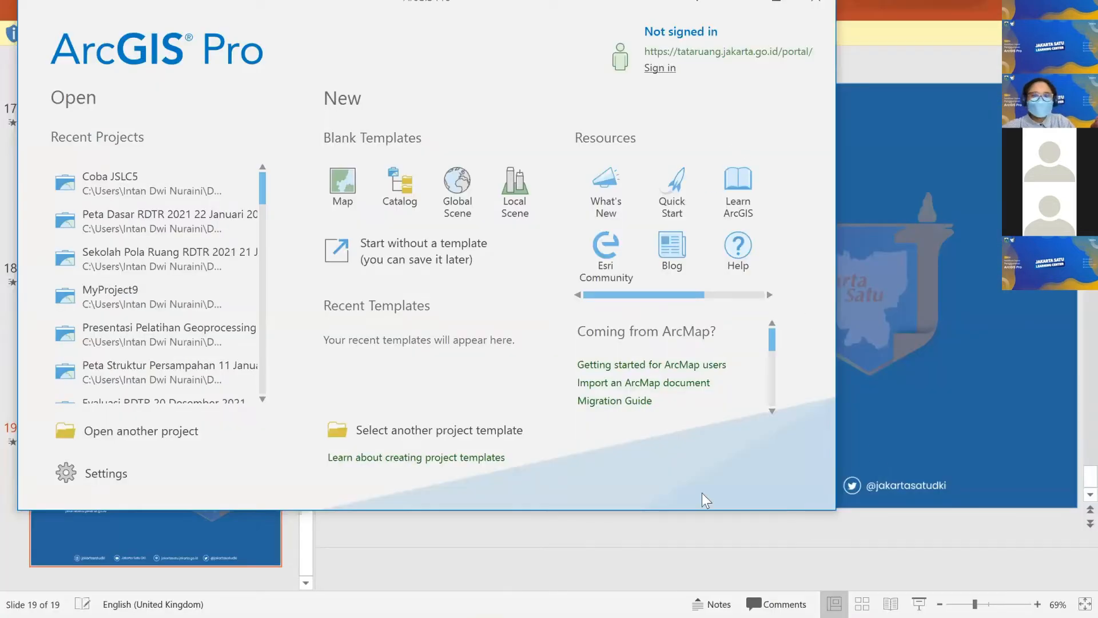
- Enlarge the ArcGIS Pro start window and open the recent project Coba JSLC5
{"action": "left_click", "coordinate": [709, 517]}
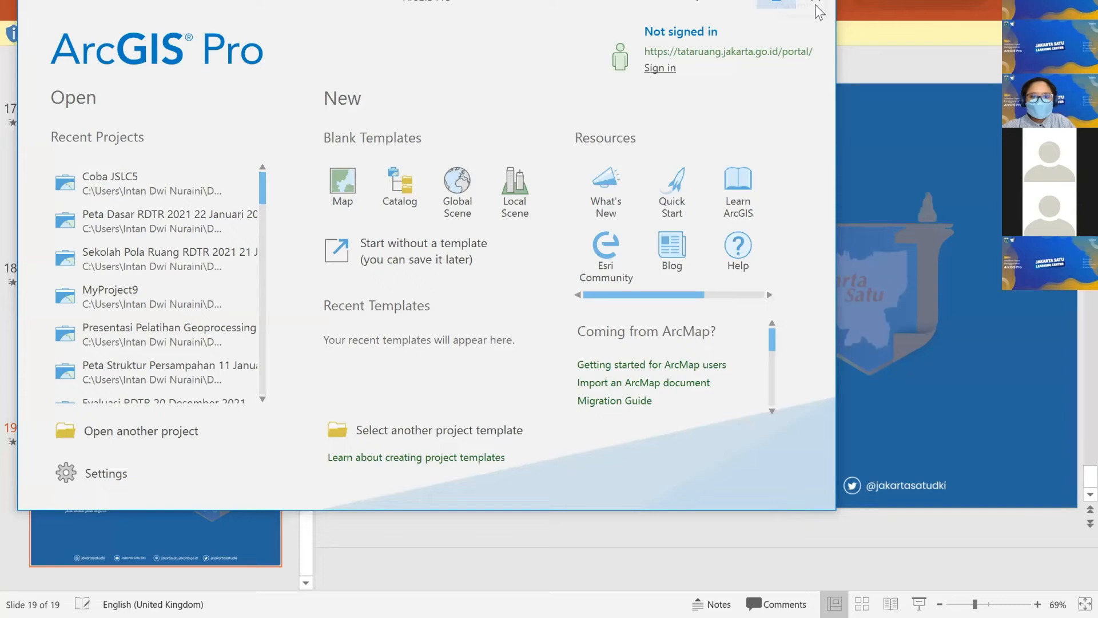
{"action": "left_click", "coordinate": [776, 3]}
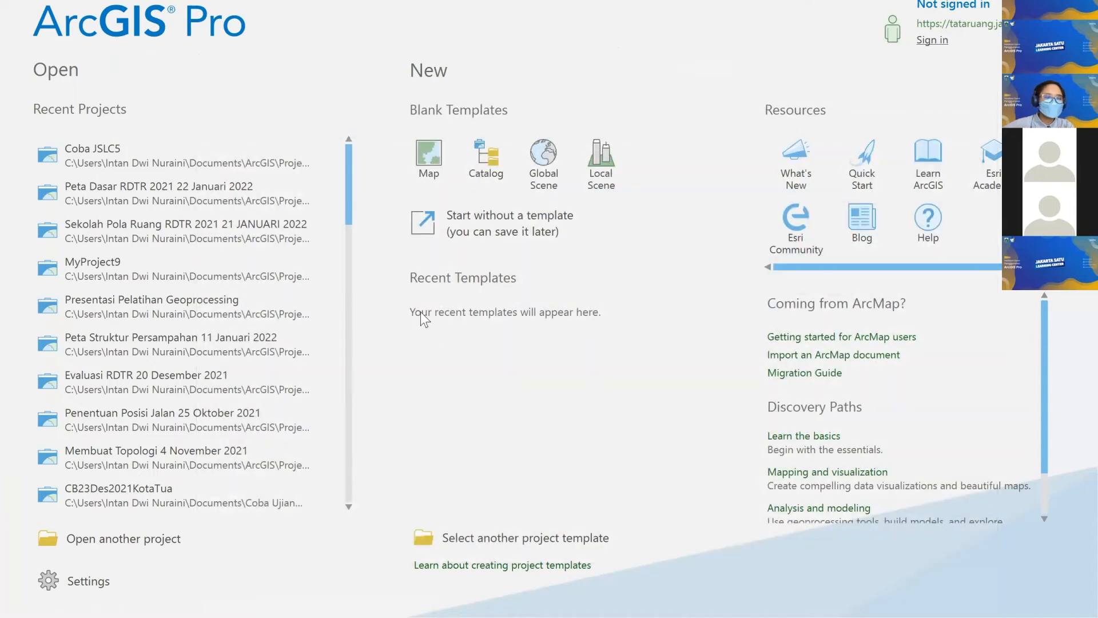
{"action": "left_click", "coordinate": [321, 153]}
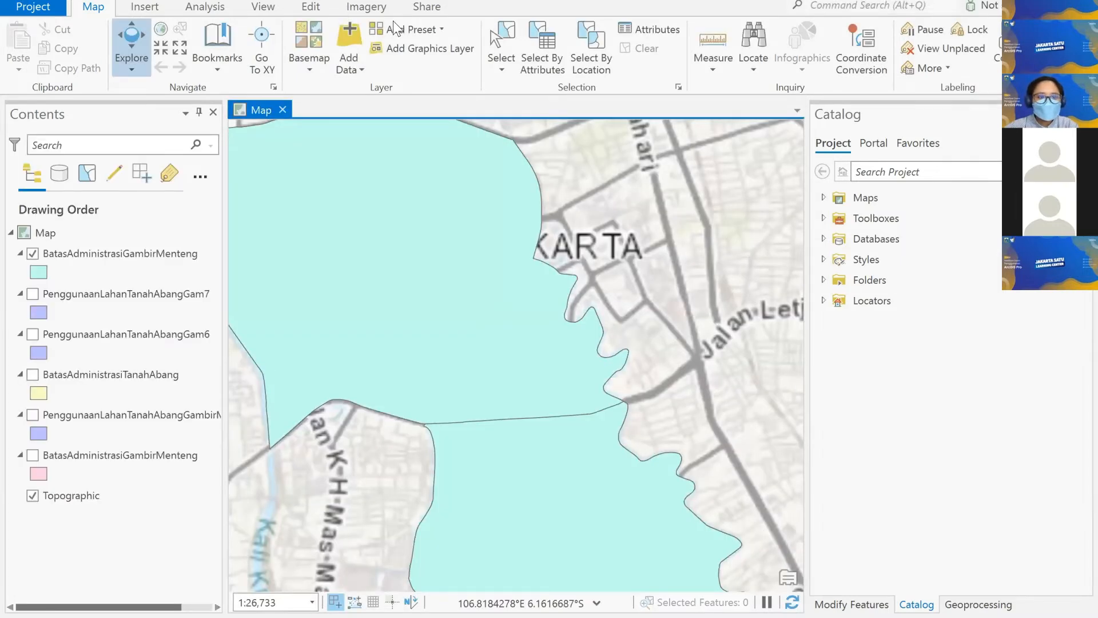
- Remove all six feature layers from the map, keeping only the Topographic basemap
{"action": "left_click", "coordinate": [209, 254]}
{"action": "right_click", "coordinate": [197, 250]}
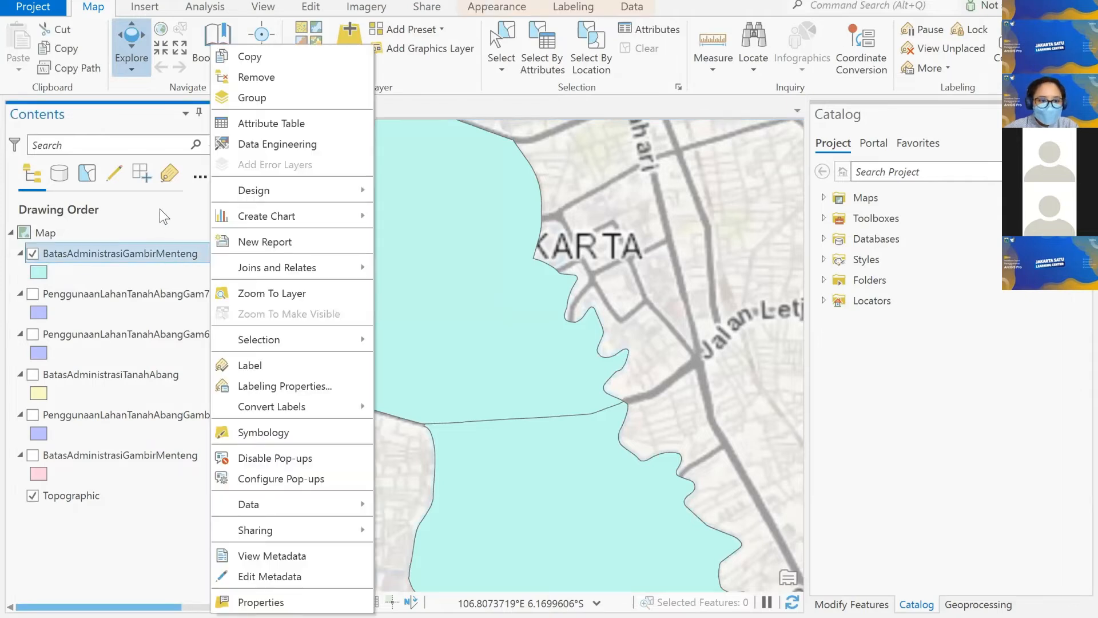
{"action": "left_click", "coordinate": [169, 249]}
{"action": "right_click", "coordinate": [168, 248]}
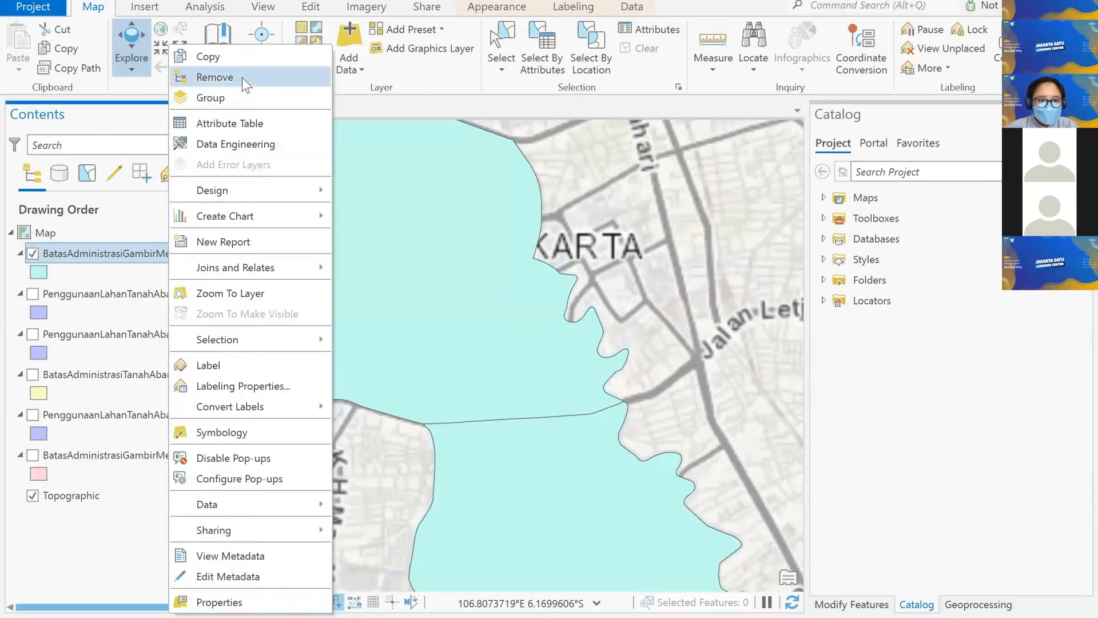
{"action": "left_click", "coordinate": [242, 77]}
{"action": "left_click", "coordinate": [181, 253]}
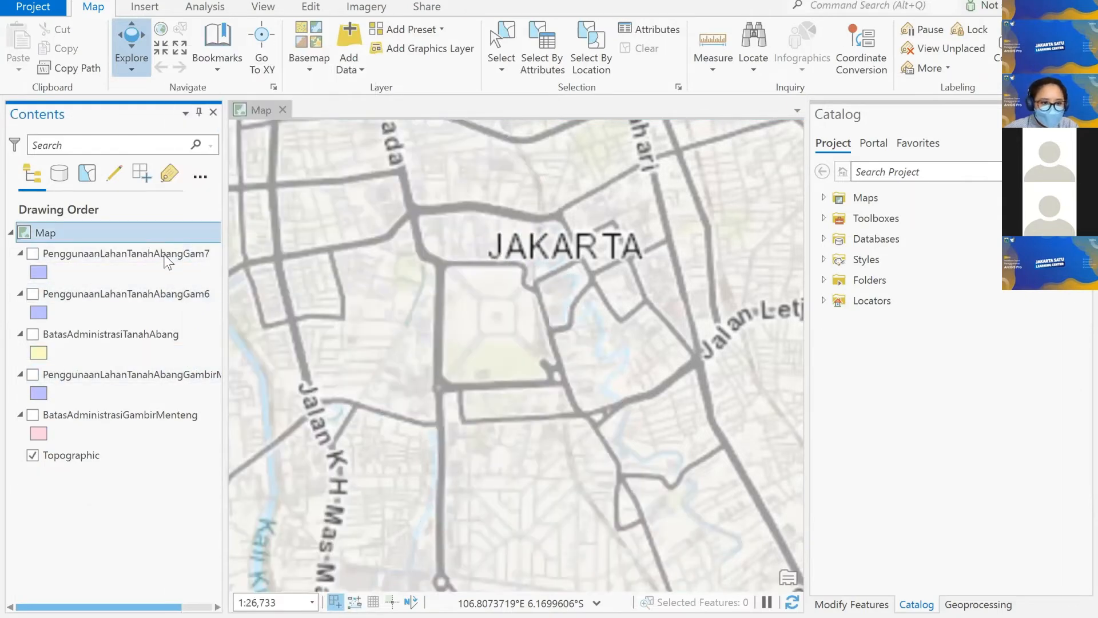
{"action": "right_click", "coordinate": [178, 252]}
{"action": "left_click", "coordinate": [229, 77]}
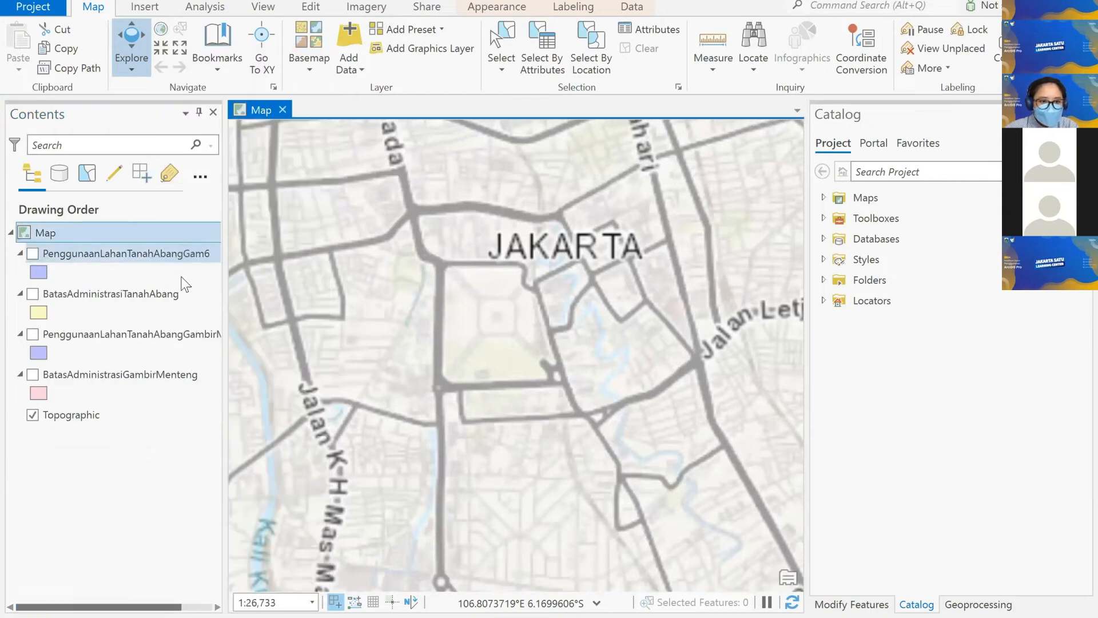
{"action": "right_click", "coordinate": [181, 253]}
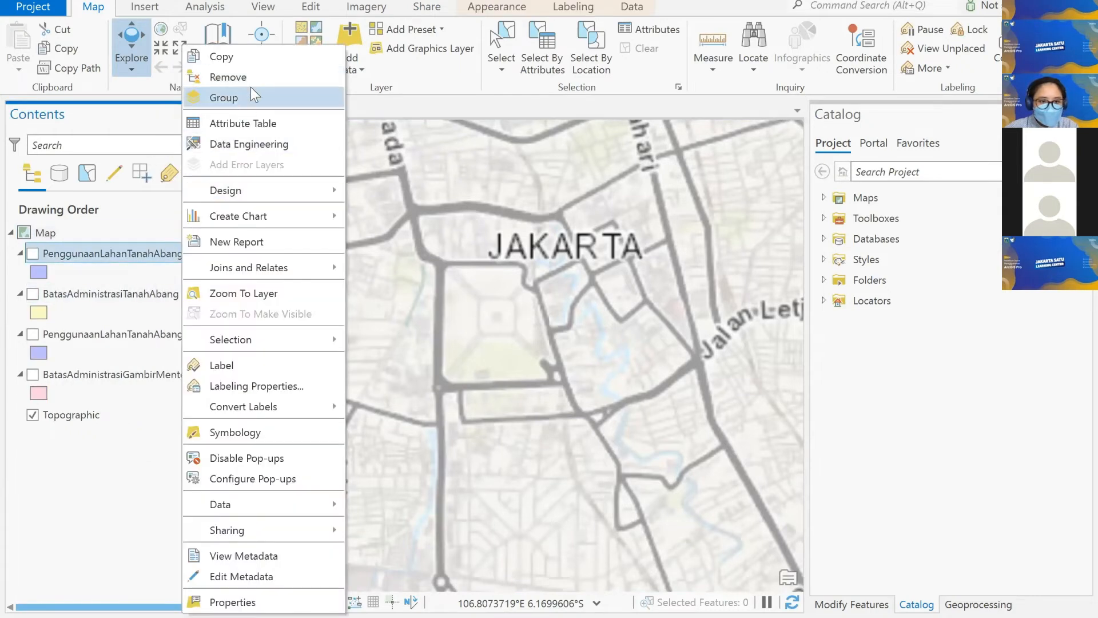
{"action": "left_click", "coordinate": [229, 77]}
{"action": "right_click", "coordinate": [204, 253]}
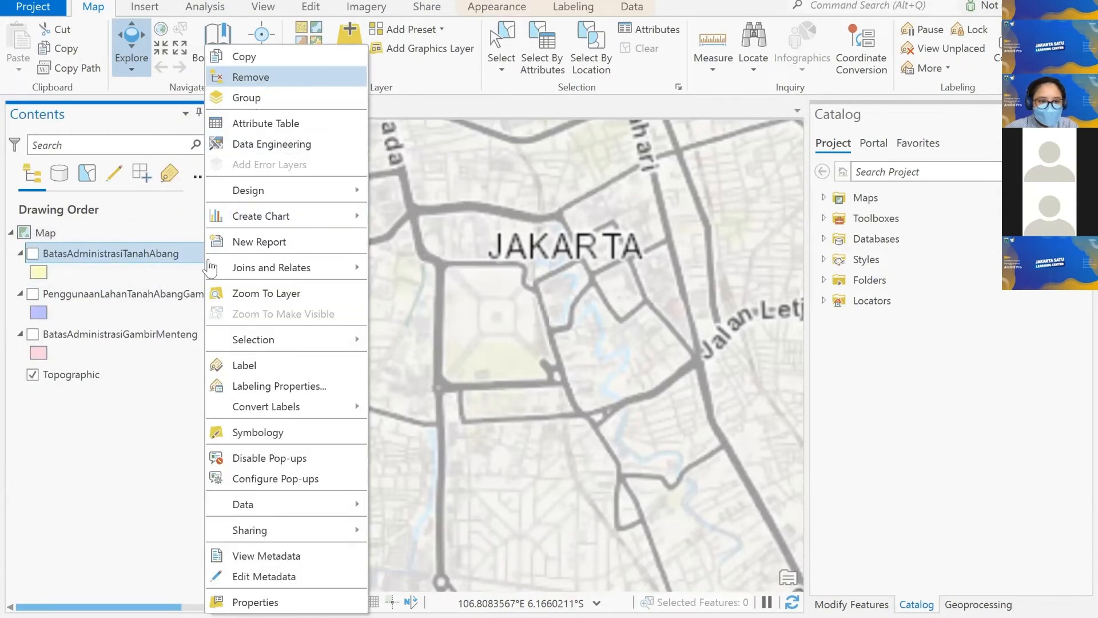
{"action": "left_click", "coordinate": [246, 77]}
{"action": "right_click", "coordinate": [180, 256]}
{"action": "right_click", "coordinate": [182, 264]}
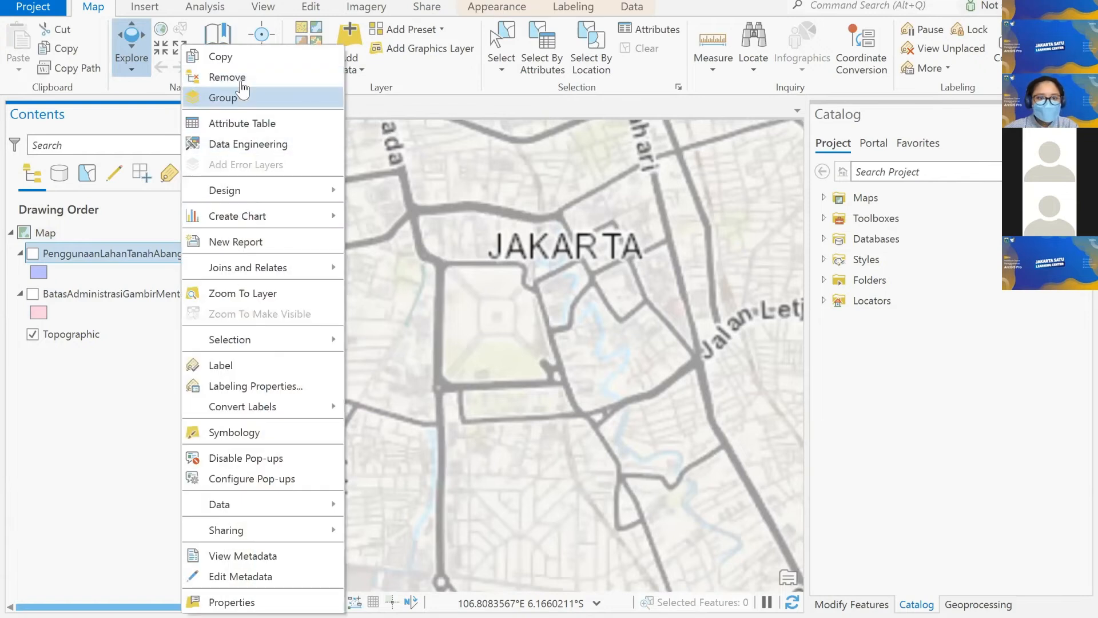
{"action": "left_click", "coordinate": [229, 77]}
{"action": "right_click", "coordinate": [155, 263]}
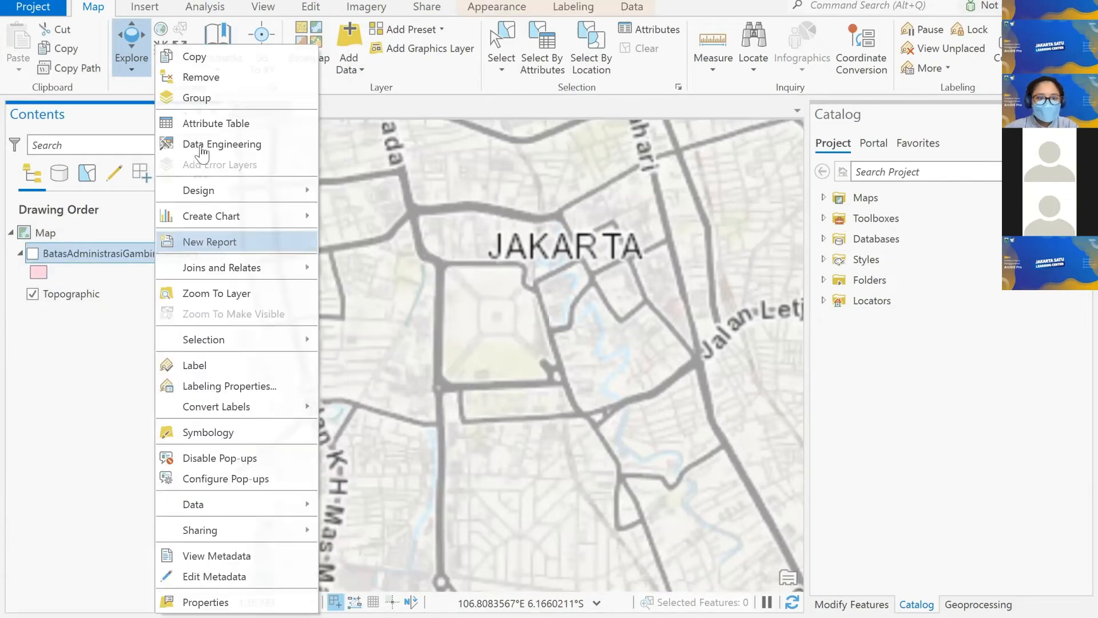
{"action": "left_click", "coordinate": [218, 77]}
- Expand the connected JSLC 5 folder down to the feature classes of JSLC5_Update20Jan2022.gdb
{"action": "left_click", "coordinate": [824, 279]}
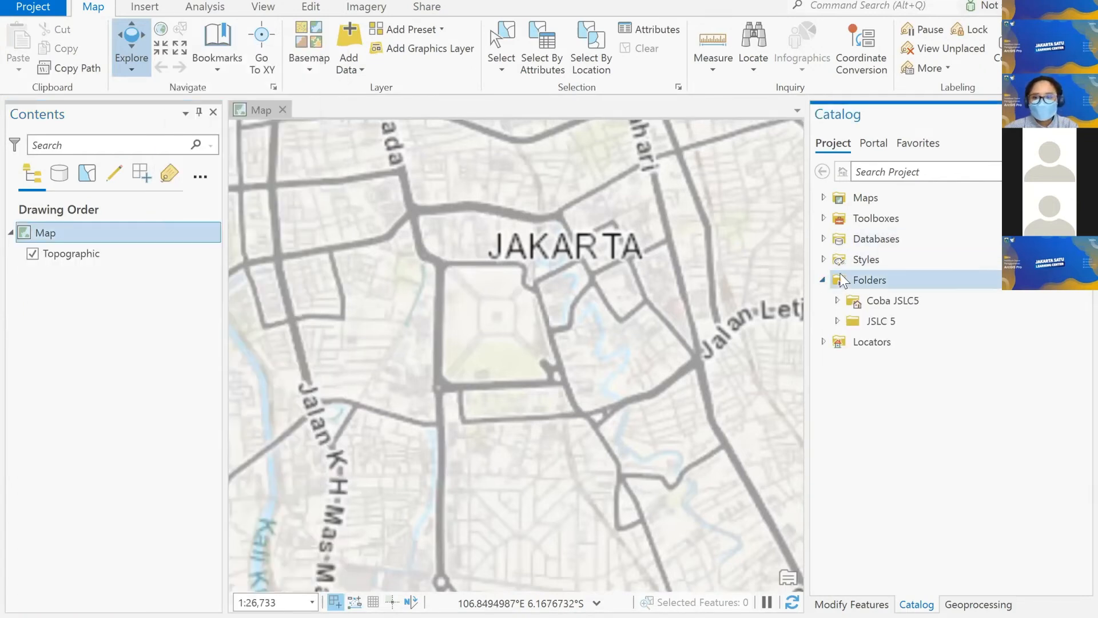
{"action": "left_click", "coordinate": [836, 321]}
{"action": "left_click", "coordinate": [850, 341]}
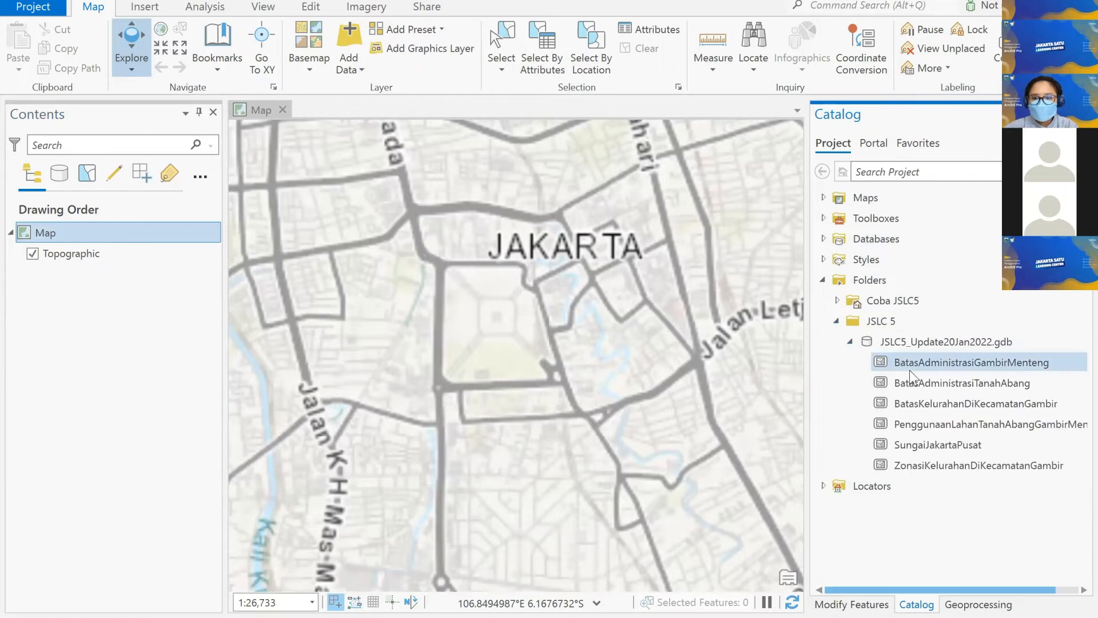
- Add SungaiJakartaPusat, BatasAdministrasiGambirMenteng, BatasAdministrasiTanahAbang and BatasKelurahanDiKecamatanGambir from JSLC5_Update20Jan2022.gdb to the current map
{"action": "right_click", "coordinate": [913, 362]}
{"action": "right_click", "coordinate": [914, 449]}
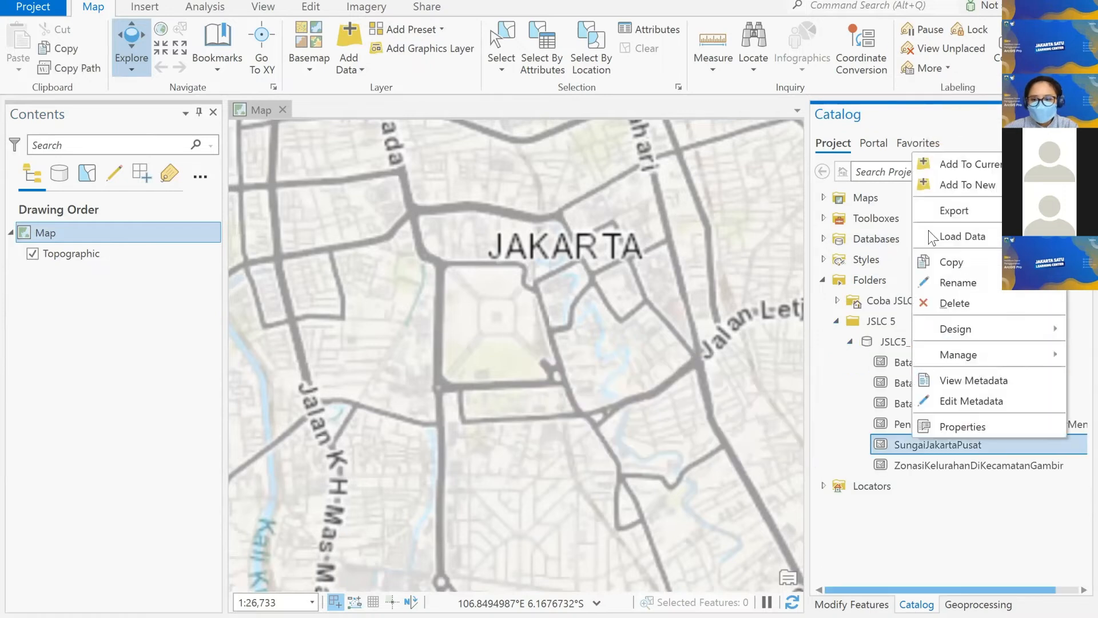
{"action": "left_click", "coordinate": [972, 165]}
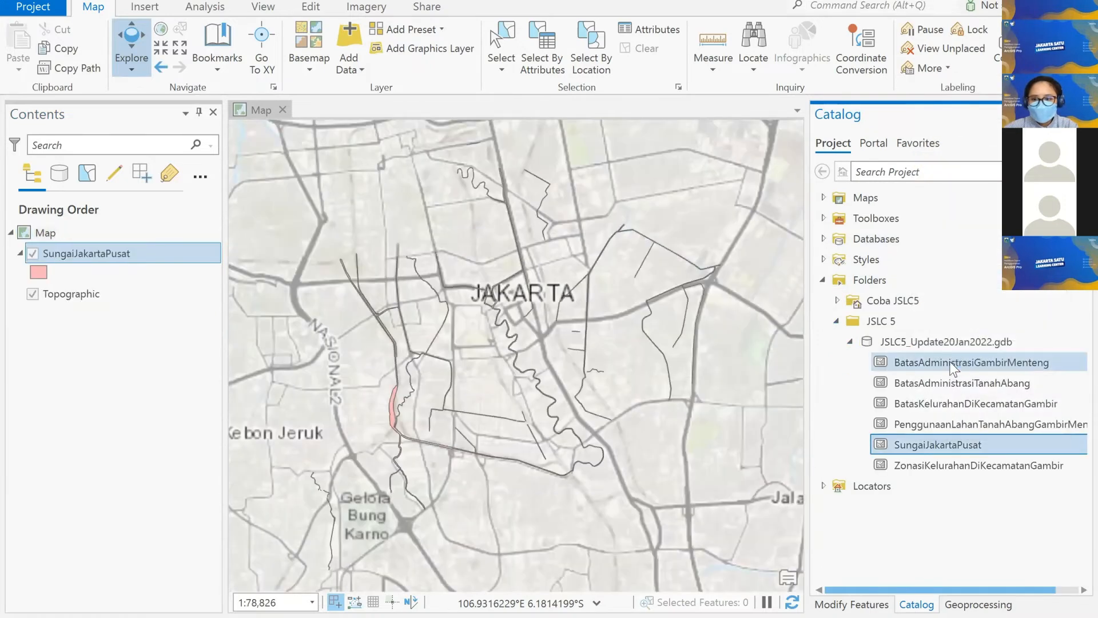
{"action": "right_click", "coordinate": [950, 361]}
{"action": "left_click", "coordinate": [863, 81]}
{"action": "left_click", "coordinate": [989, 383]}
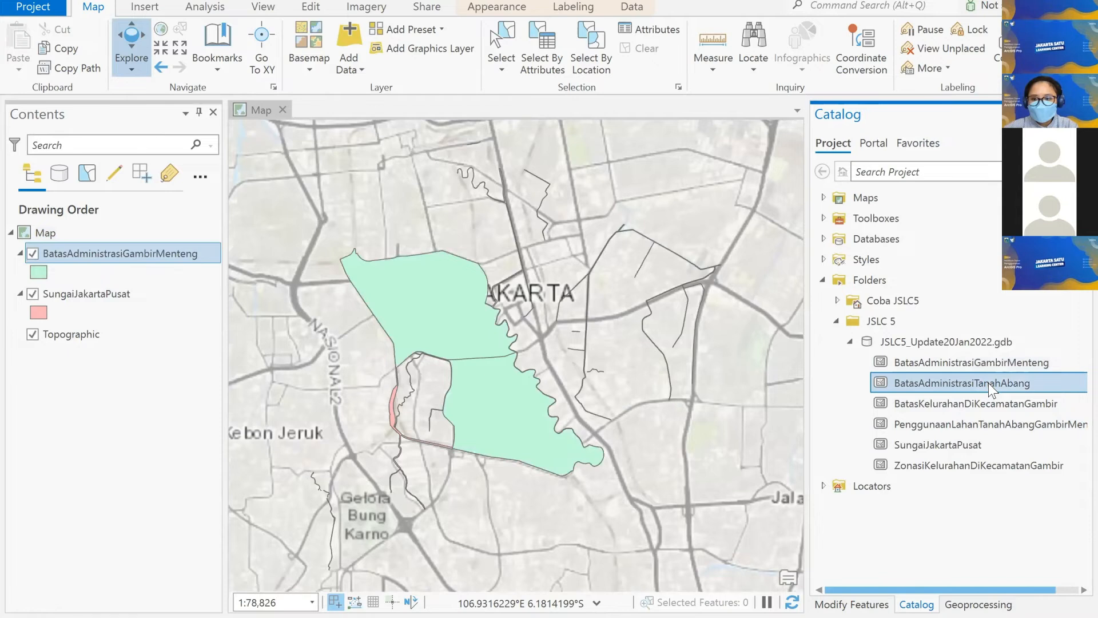
{"action": "right_click", "coordinate": [988, 382]}
{"action": "left_click", "coordinate": [909, 103]}
{"action": "left_click", "coordinate": [968, 403]}
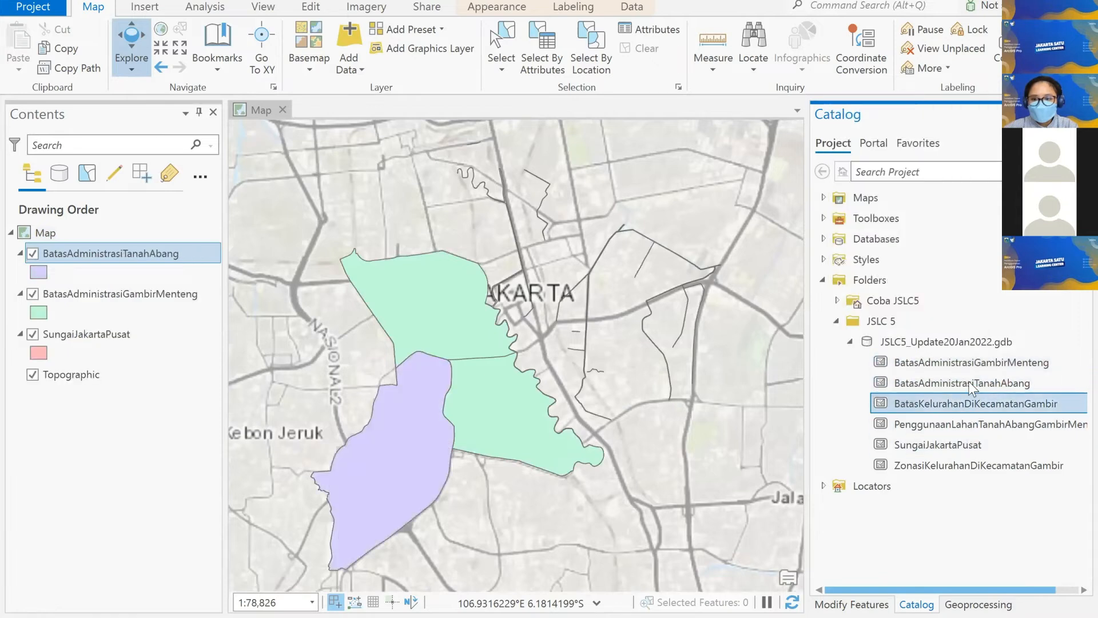
- Add the PenggunaanLahanTanahAbangGambirMenteng and ZonasiKelurahanDiKecamatanGambir feature classes to the current map
{"action": "left_click", "coordinate": [978, 424]}
{"action": "right_click", "coordinate": [978, 424]}
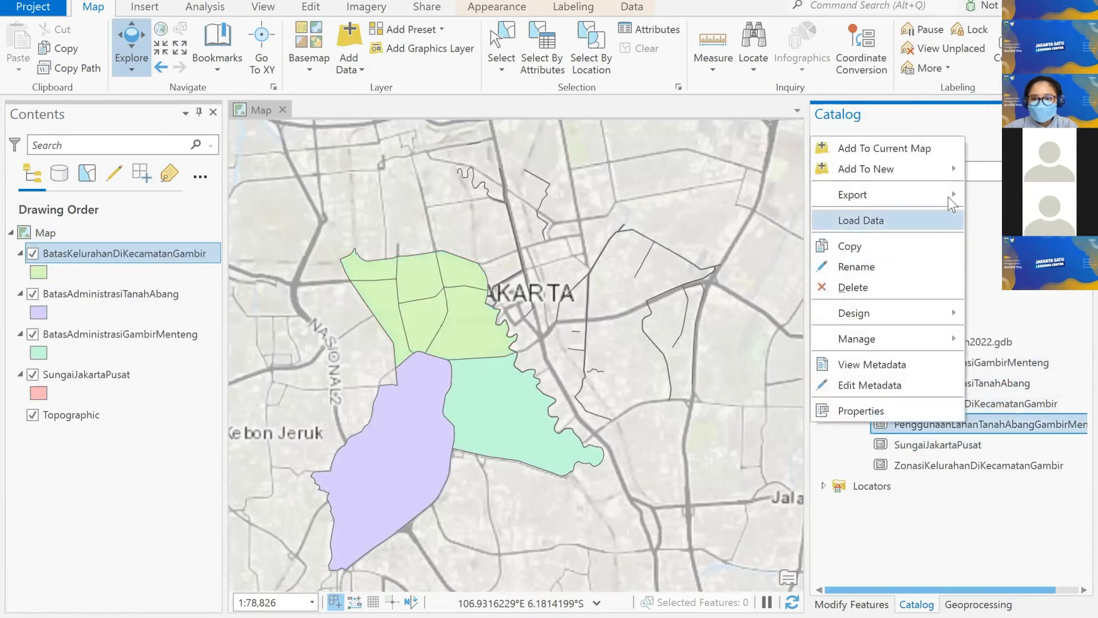
{"action": "left_click", "coordinate": [911, 148]}
{"action": "right_click", "coordinate": [978, 459]}
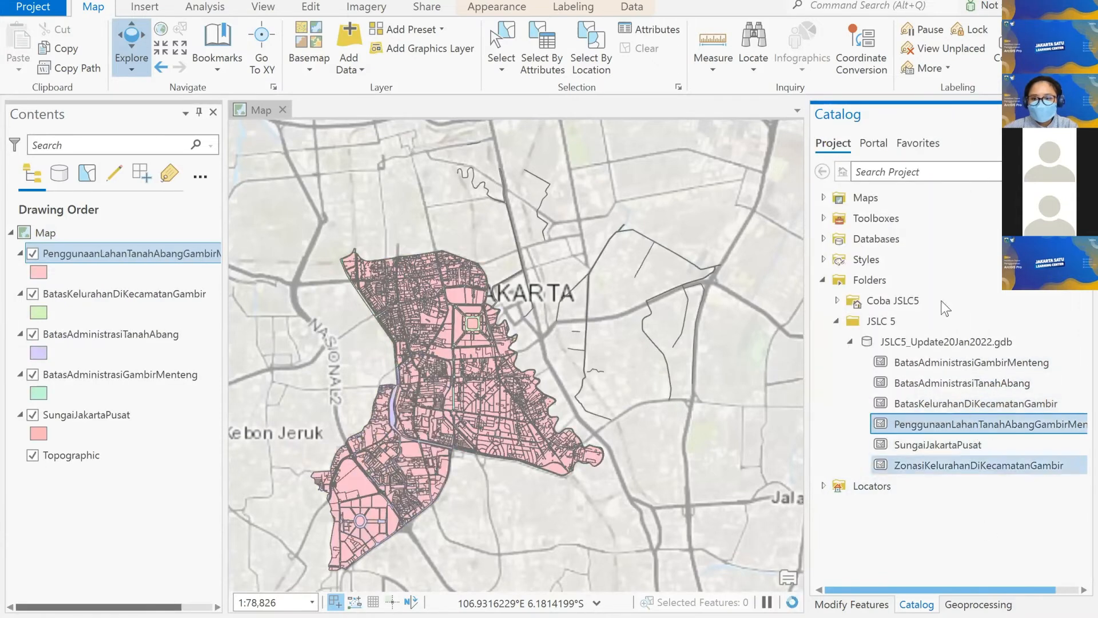
{"action": "left_click", "coordinate": [929, 184]}
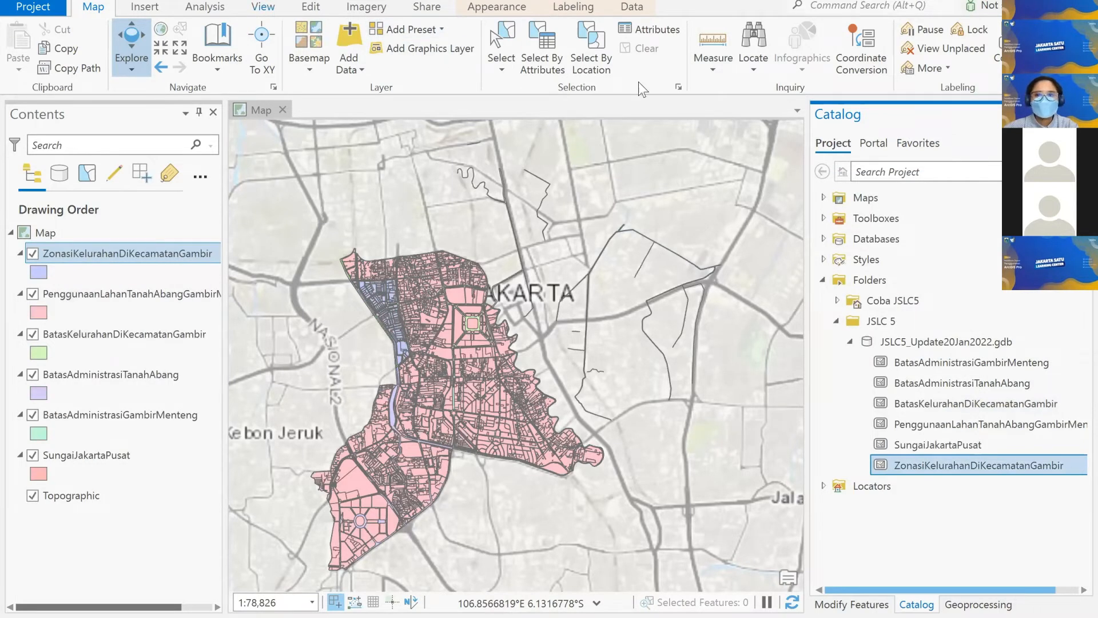
- Search the geoprocessing tools for "buffer" and open the Buffer tool from Analysis Tools
{"action": "left_click", "coordinate": [263, 7]}
{"action": "left_click", "coordinate": [321, 48]}
{"action": "type", "text": "buffer"}
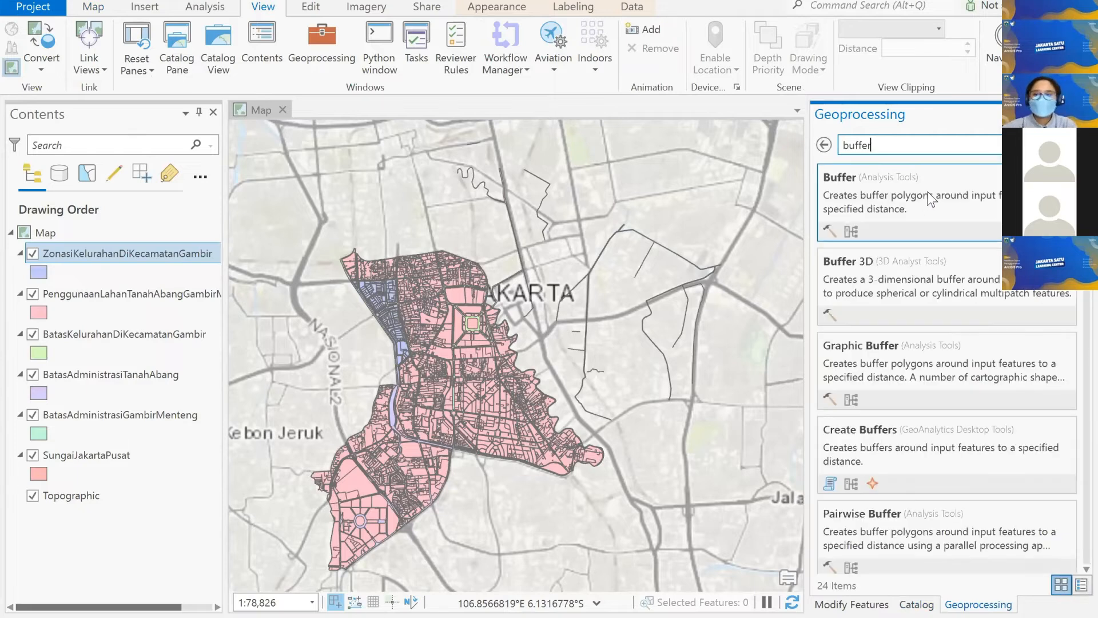
{"action": "left_click", "coordinate": [961, 218]}
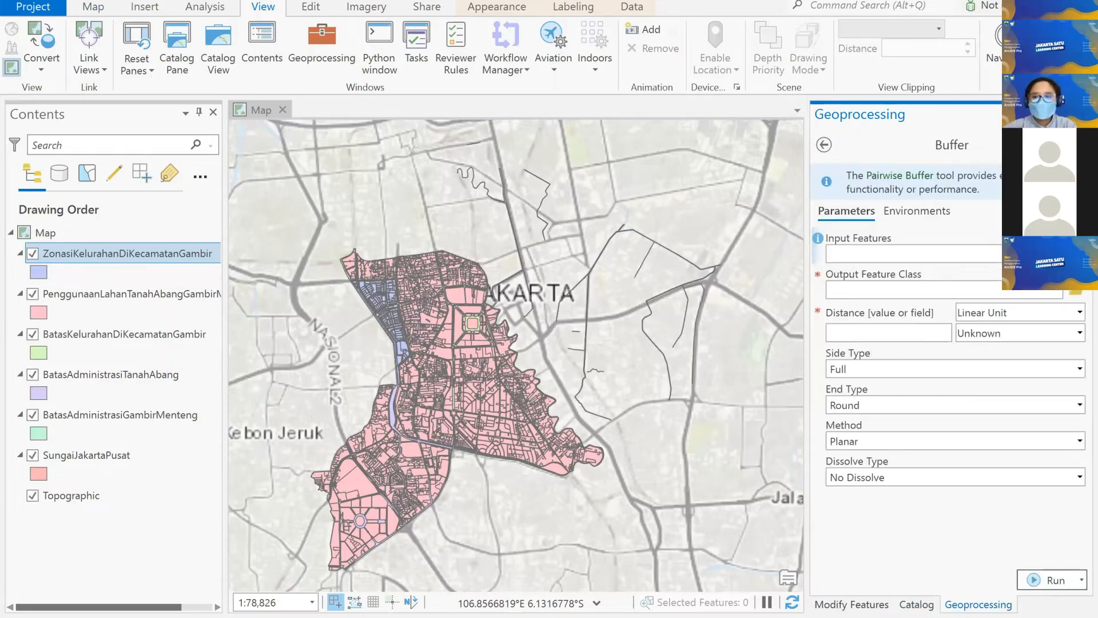
- Set SungaiJakartaPusat as the buffer's input features with a linear distance of 30 meters
{"action": "left_click", "coordinate": [1048, 253]}
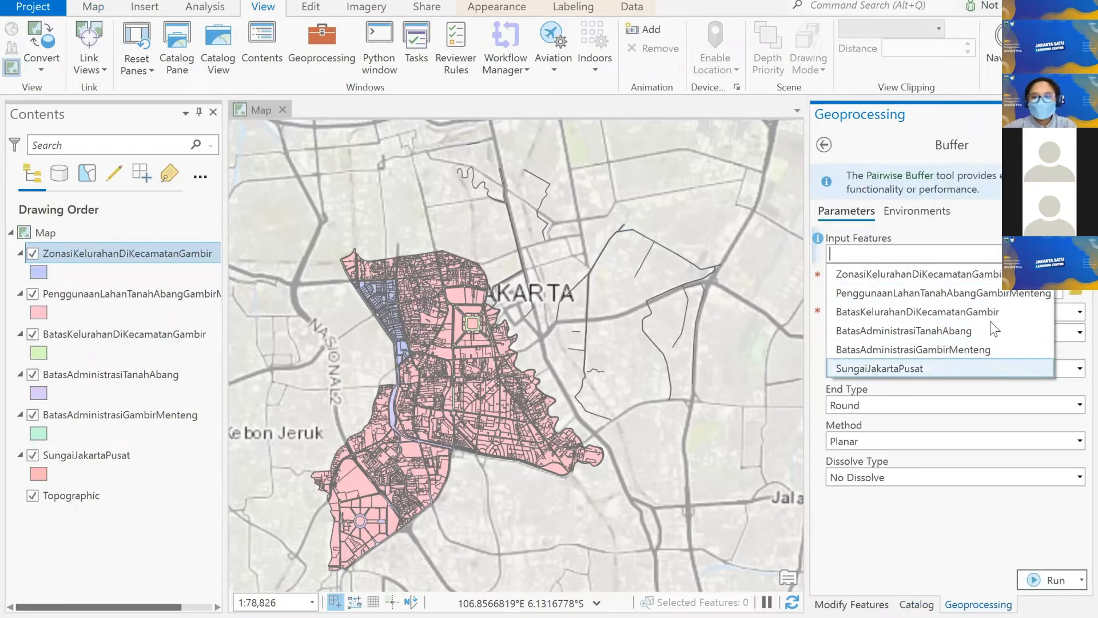
{"action": "left_click", "coordinate": [995, 368]}
{"action": "left_click", "coordinate": [910, 331]}
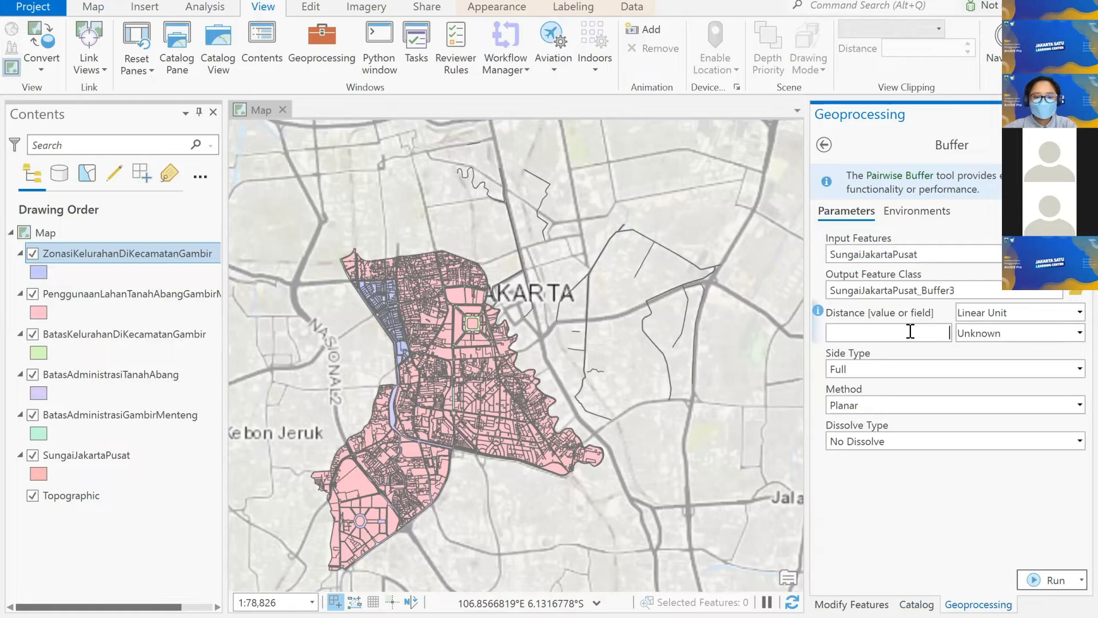
{"action": "type", "text": "30"}
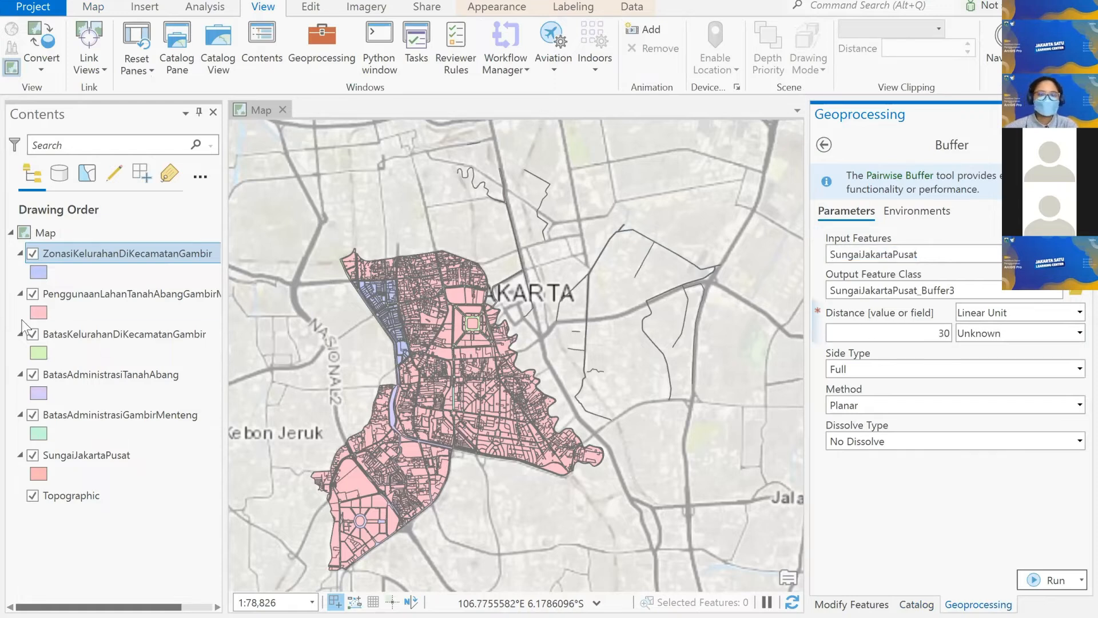
- Hide the zoning, land use, kelurahan, Tanah Abang and Gambir-Menteng layers, leaving the rivers and Topographic basemap displayed
{"action": "left_click", "coordinate": [32, 254]}
{"action": "left_click", "coordinate": [33, 294]}
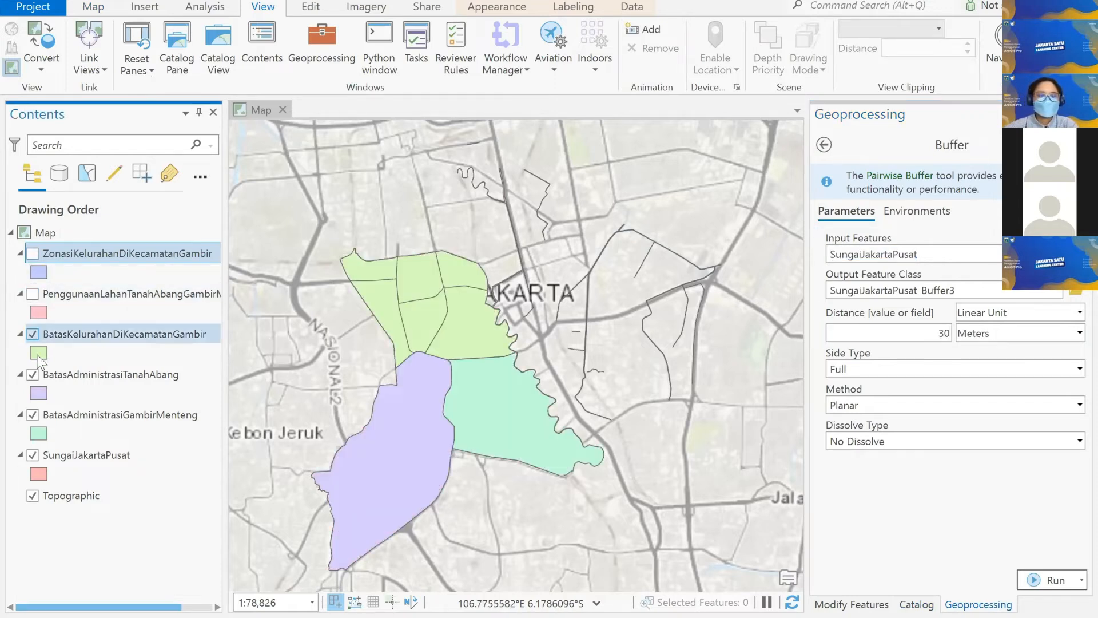
{"action": "left_click", "coordinate": [32, 334]}
{"action": "left_click", "coordinate": [34, 376]}
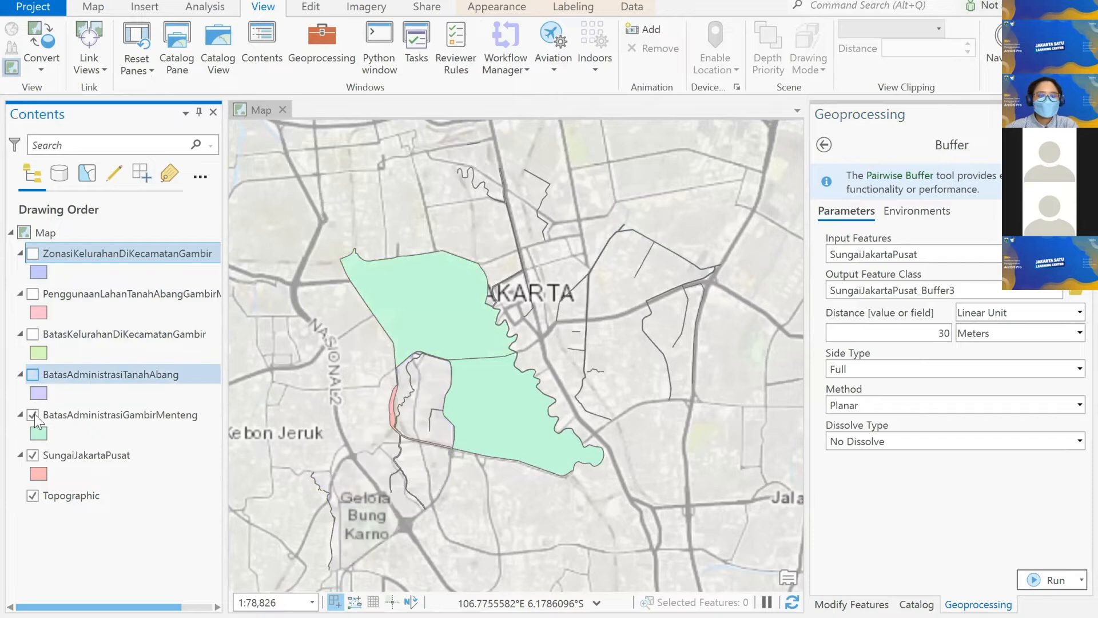
{"action": "left_click", "coordinate": [34, 414]}
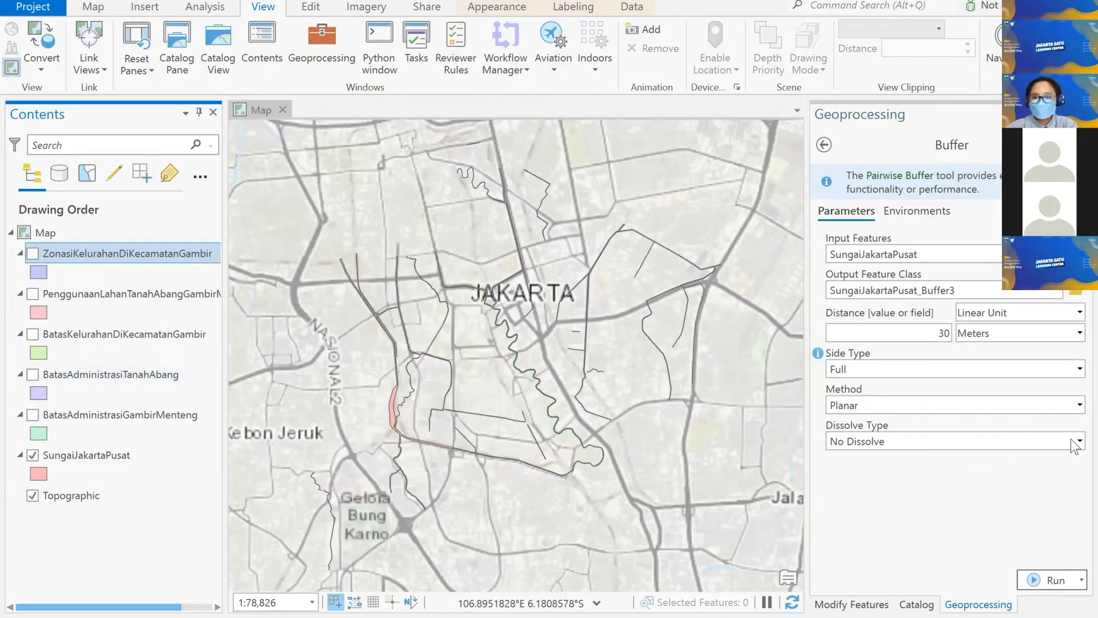
- Set the dissolve type to dissolve all output features into a single feature and run the 30-meter river buffer
{"action": "left_click", "coordinate": [966, 441]}
{"action": "left_click", "coordinate": [960, 481]}
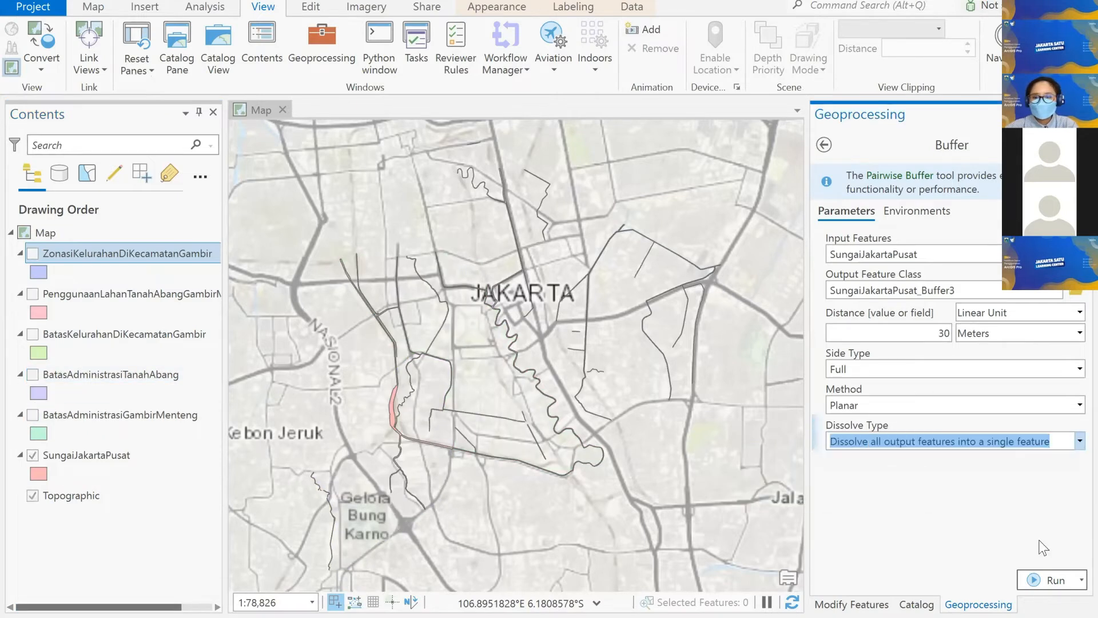
{"action": "left_click", "coordinate": [1040, 579]}
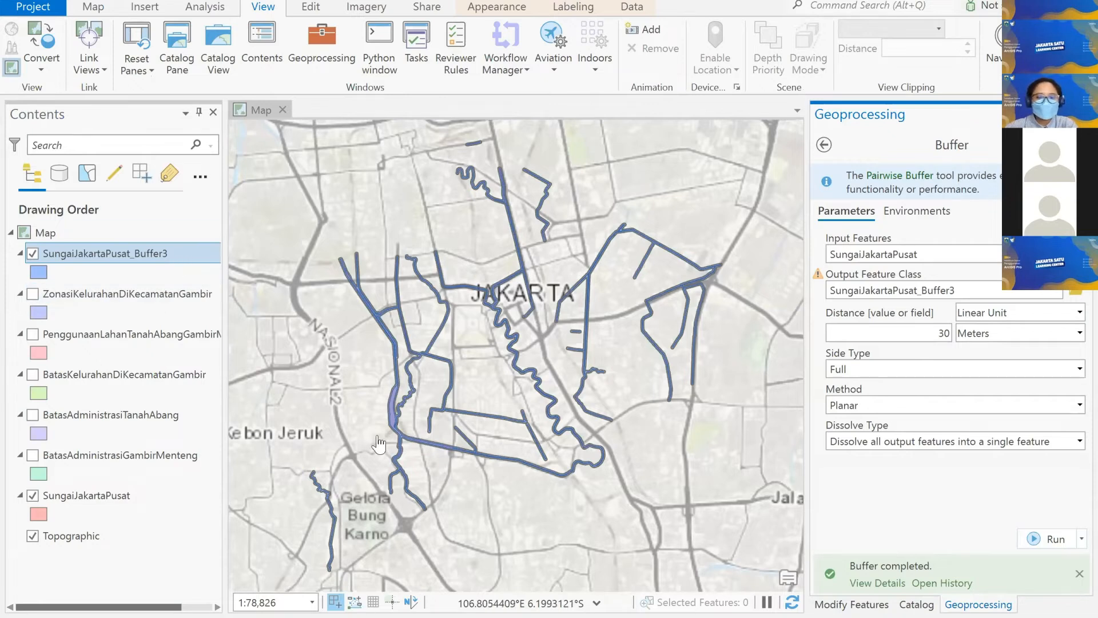
- Change the map's basemap from Topographic to Imagery
{"action": "scroll", "coordinate": [379, 428], "scroll_direction": "up", "scroll_amount": 1}
{"action": "scroll", "coordinate": [409, 357], "scroll_direction": "up", "scroll_amount": 1}
{"action": "scroll", "coordinate": [420, 299], "scroll_direction": "up", "scroll_amount": 1}
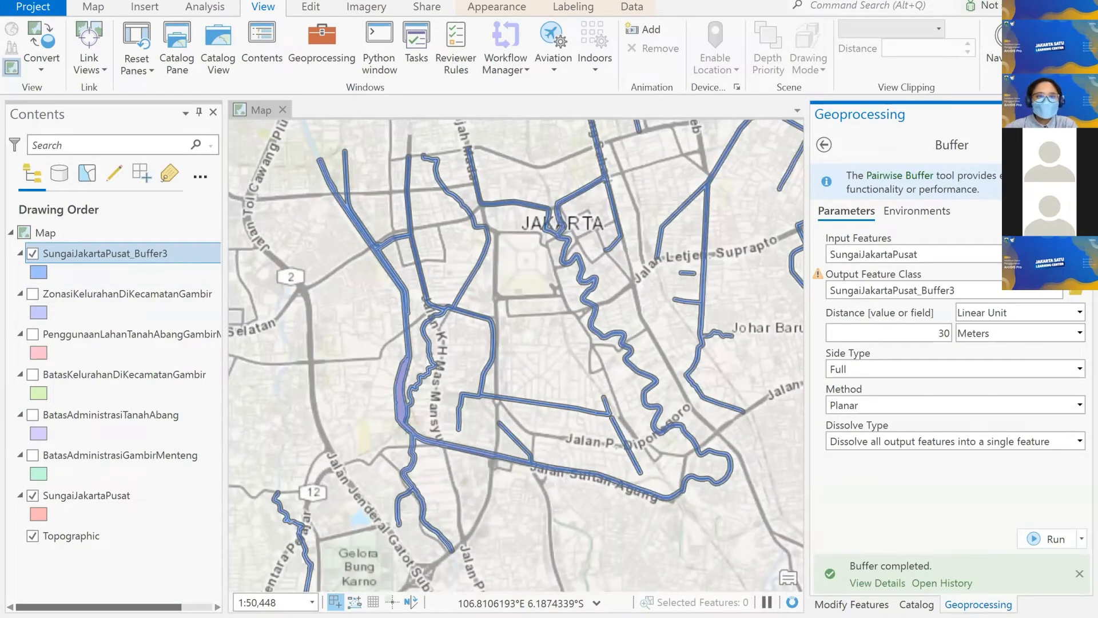
{"action": "scroll", "coordinate": [400, 309], "scroll_direction": "up", "scroll_amount": 1}
{"action": "scroll", "coordinate": [351, 266], "scroll_direction": "up", "scroll_amount": 1}
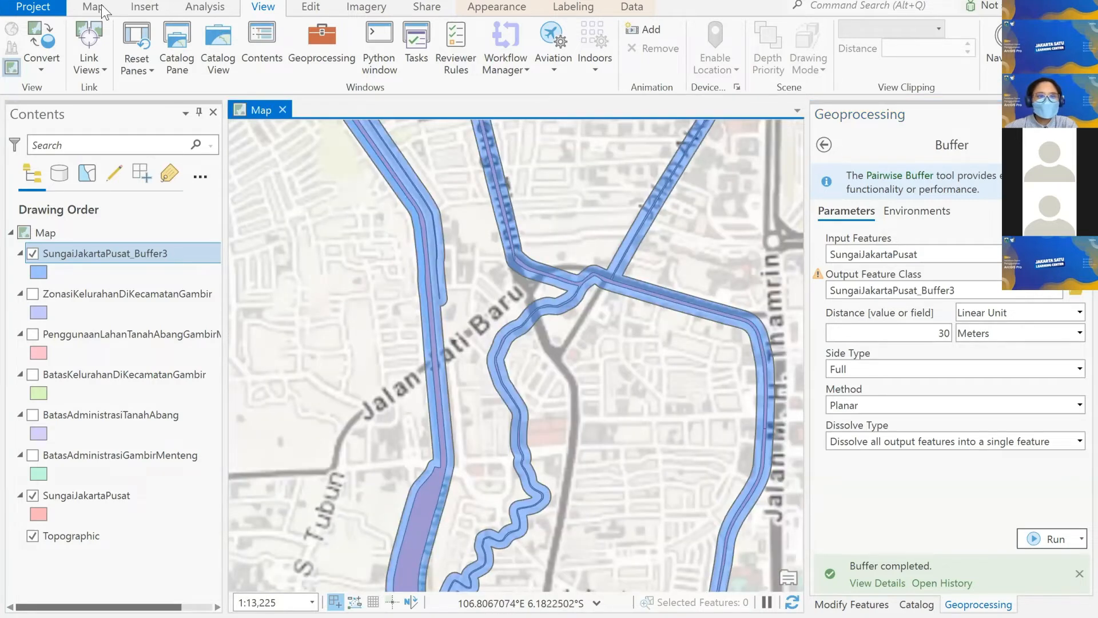
{"action": "left_click", "coordinate": [318, 71]}
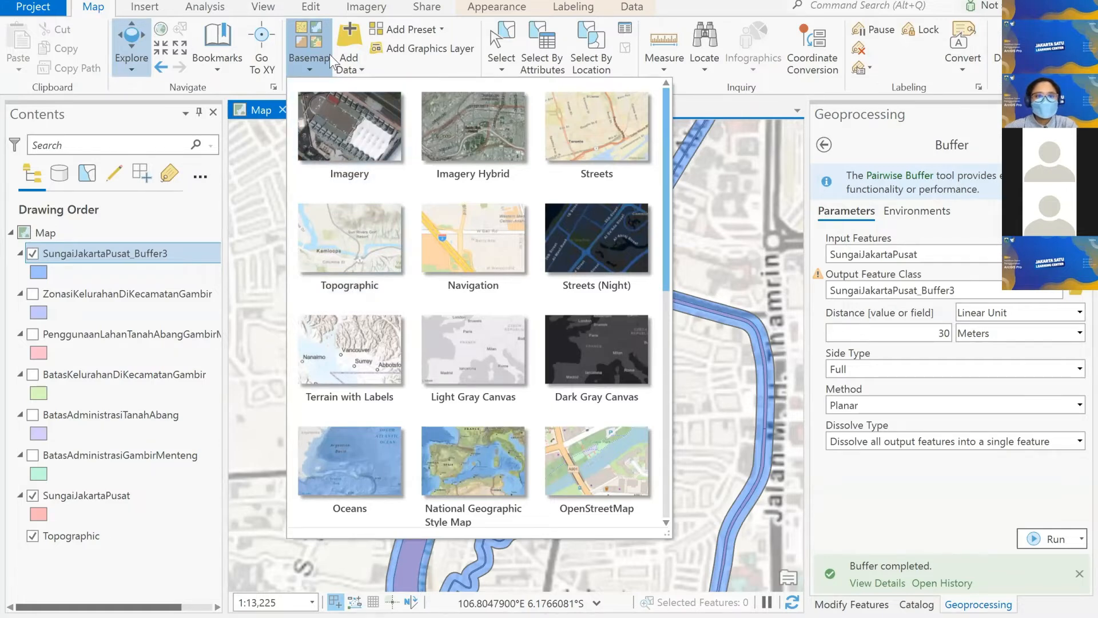
{"action": "left_click", "coordinate": [381, 176]}
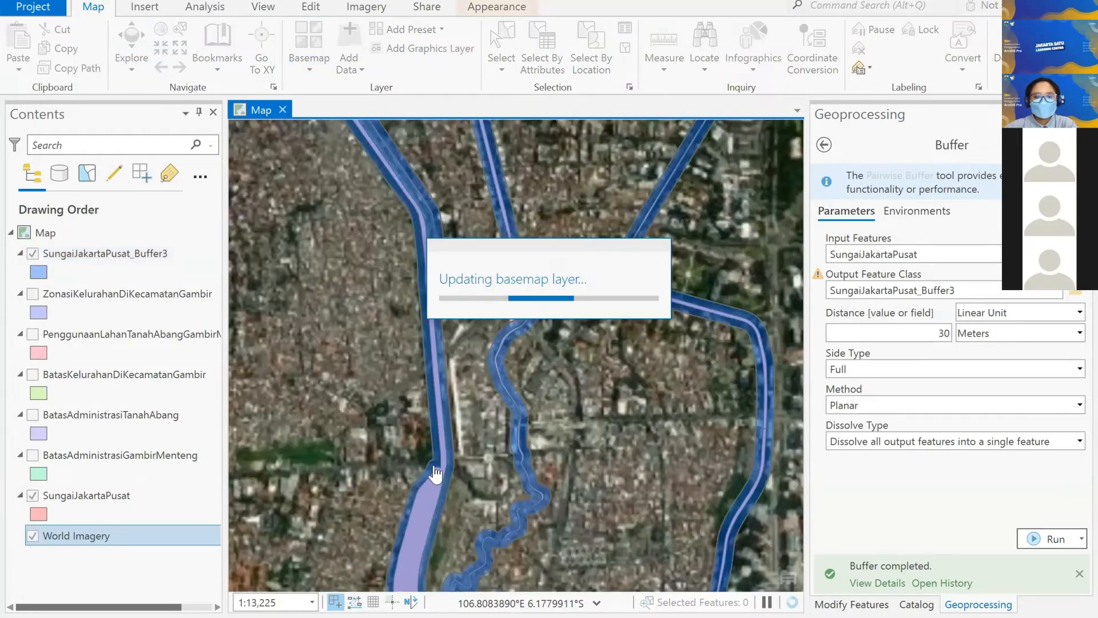
- Examine the 30-meter buffer along the river banks against the satellite imagery
{"action": "scroll", "coordinate": [436, 474], "scroll_direction": "up", "scroll_amount": 1}
{"action": "scroll", "coordinate": [518, 334], "scroll_direction": "up", "scroll_amount": 1}
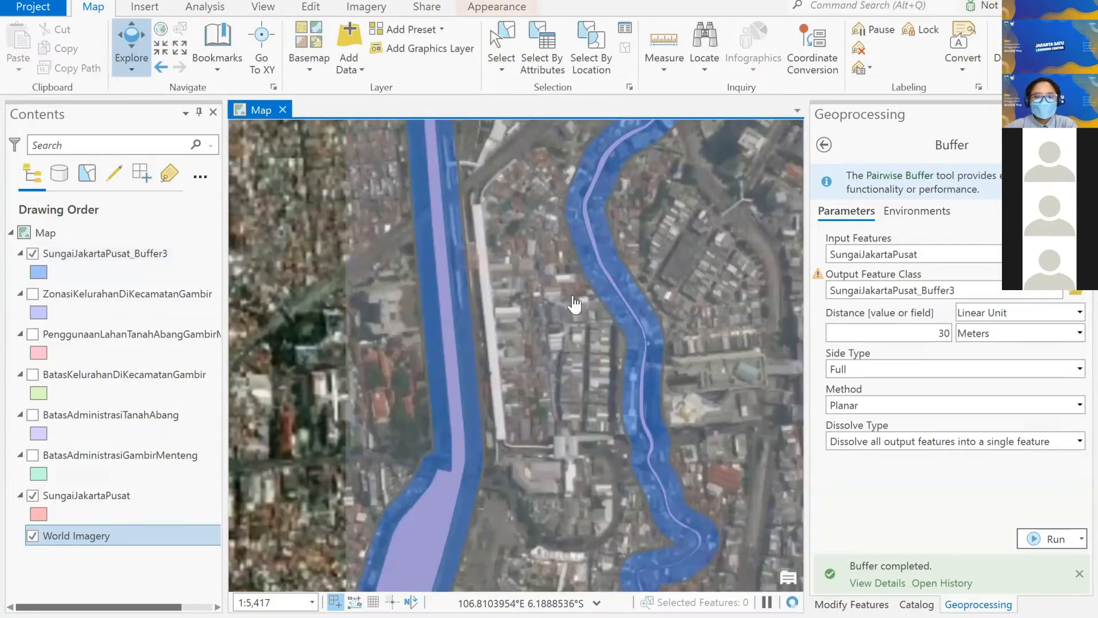
{"action": "scroll", "coordinate": [575, 306], "scroll_direction": "up", "scroll_amount": 1}
{"action": "scroll", "coordinate": [549, 219], "scroll_direction": "up", "scroll_amount": 1}
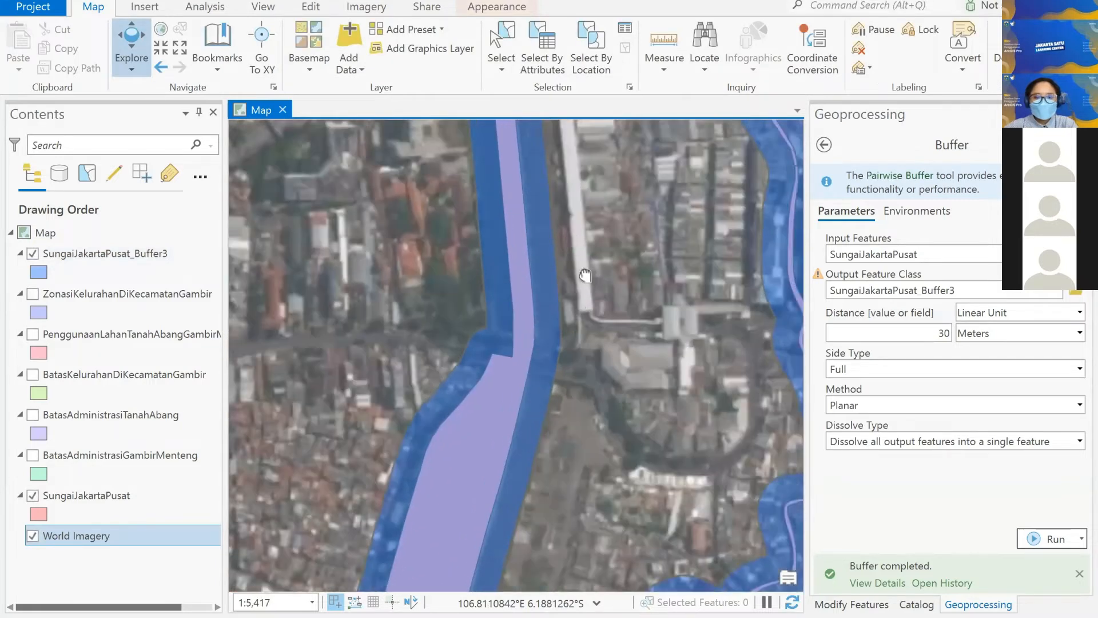
{"action": "scroll", "coordinate": [616, 348], "scroll_direction": "down", "scroll_amount": 1}
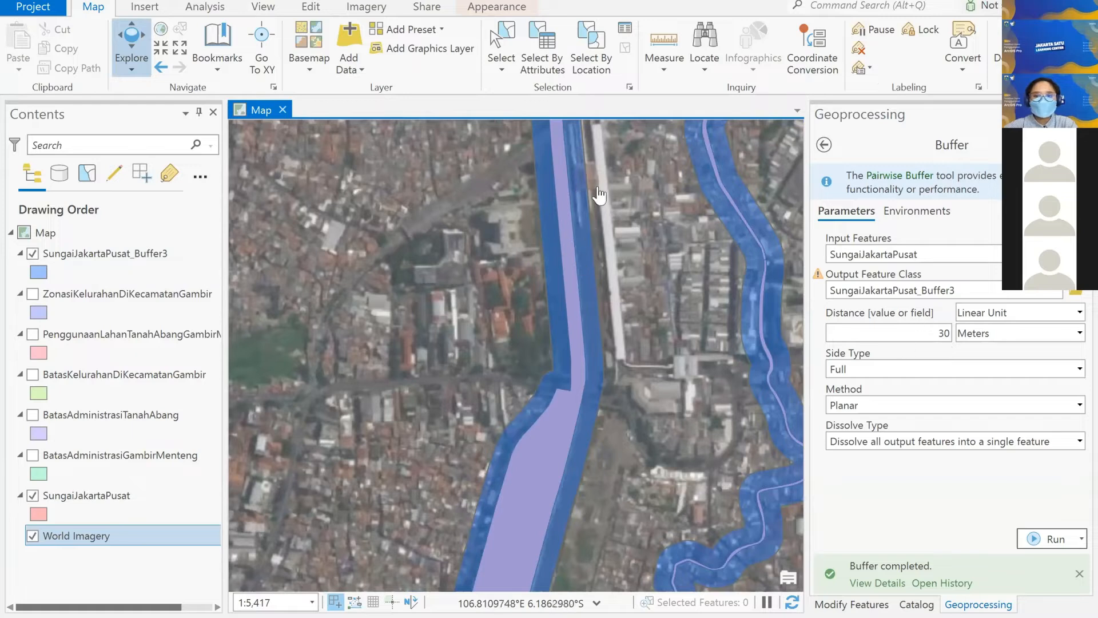
{"action": "left_click_drag", "start_coordinate": [591, 238], "coordinate": [571, 378]}
{"action": "left_click_drag", "start_coordinate": [523, 185], "coordinate": [543, 302]}
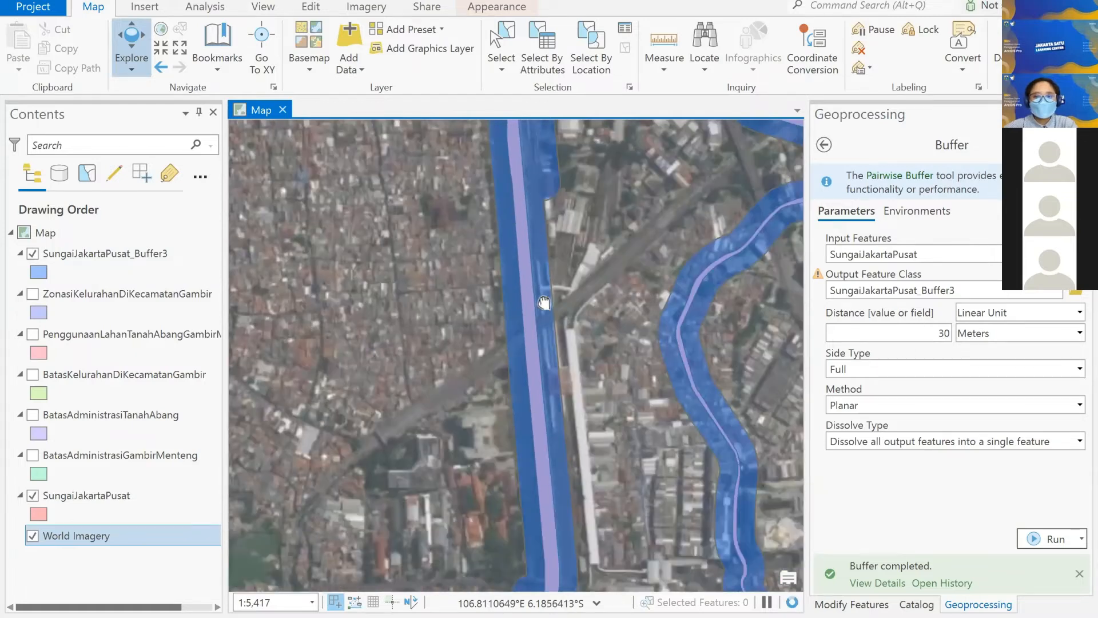
{"action": "left_click_drag", "start_coordinate": [546, 247], "coordinate": [580, 378]}
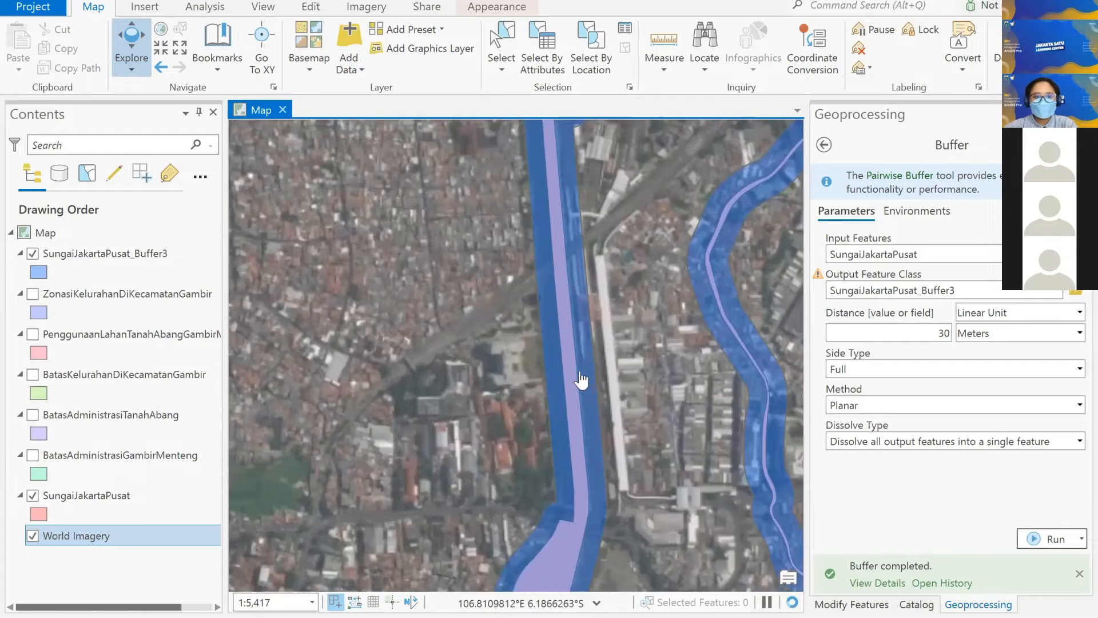
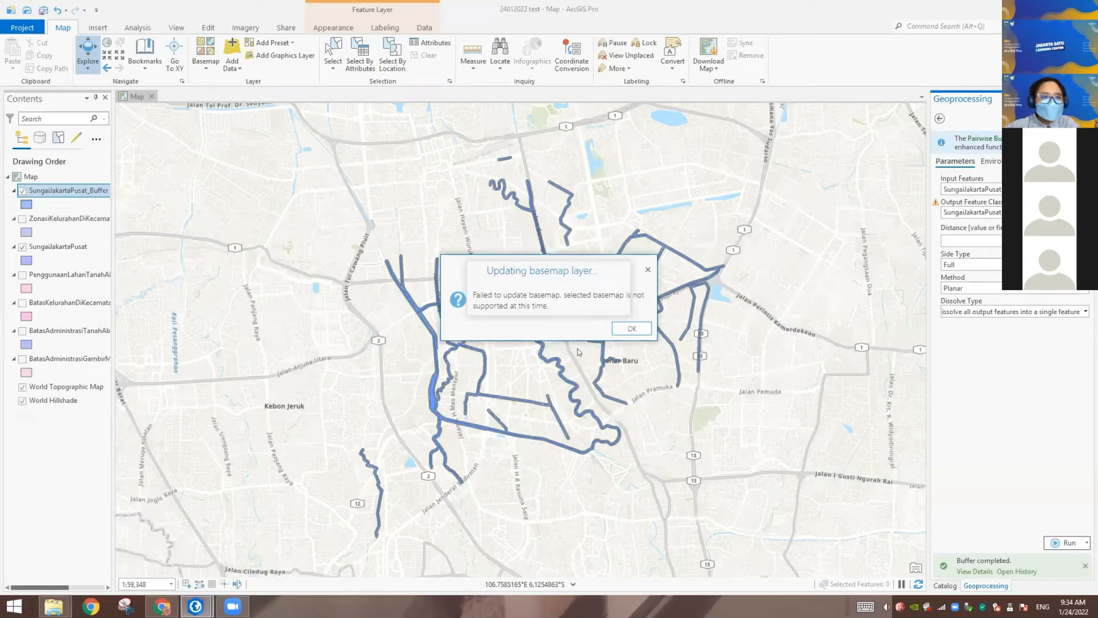
- Try to switch the basemap to Imagery in the 24012022 test project
{"action": "left_click", "coordinate": [624, 330]}
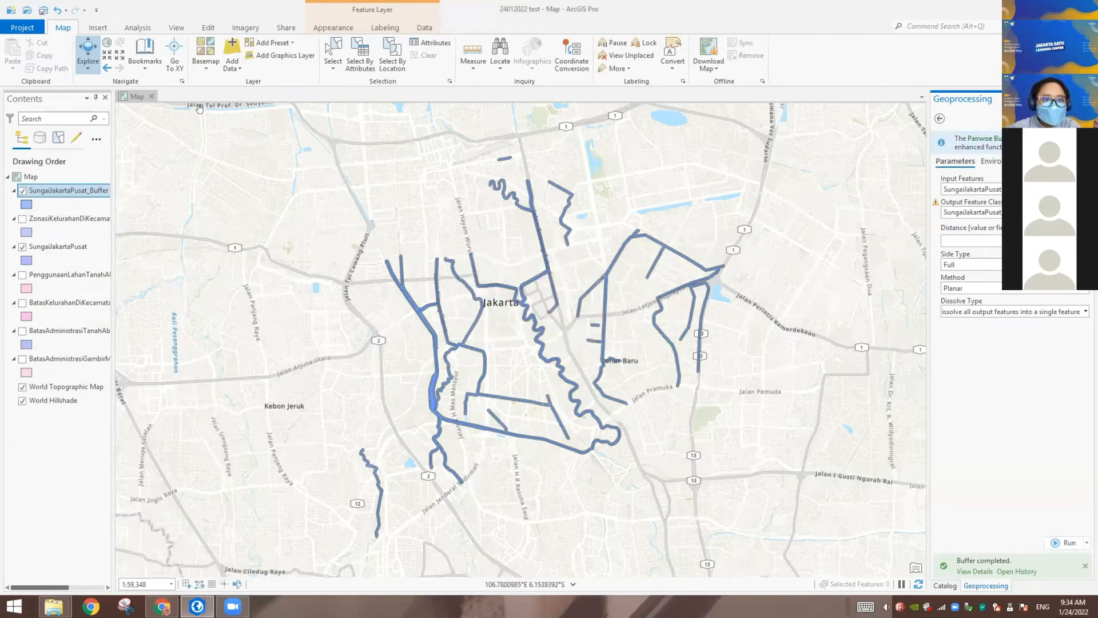
{"action": "left_click", "coordinate": [204, 64]}
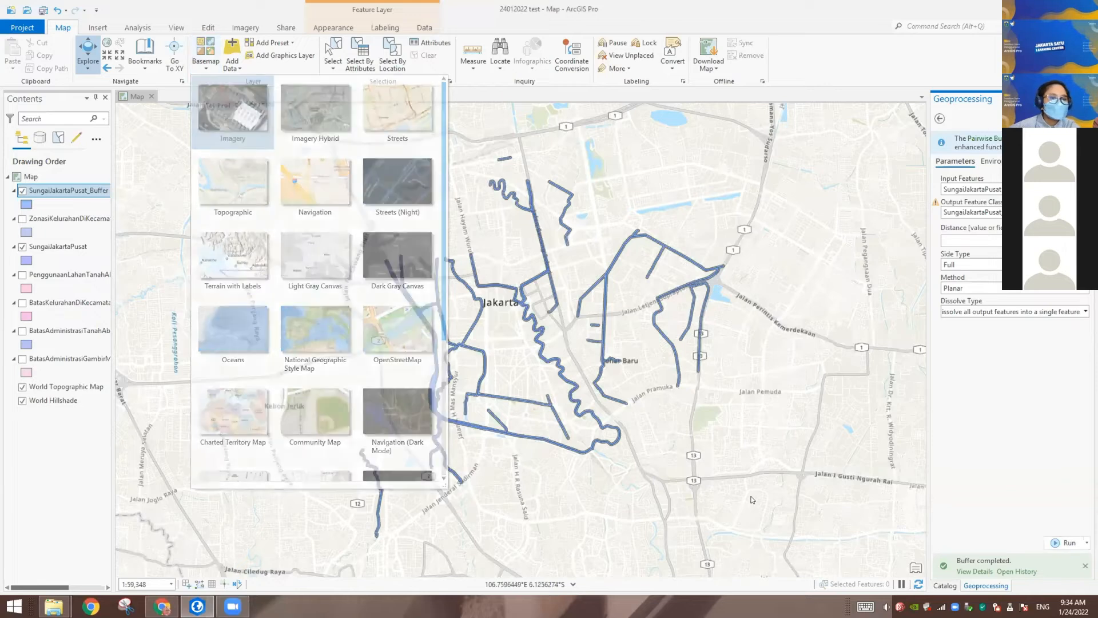
{"action": "left_click", "coordinate": [631, 392]}
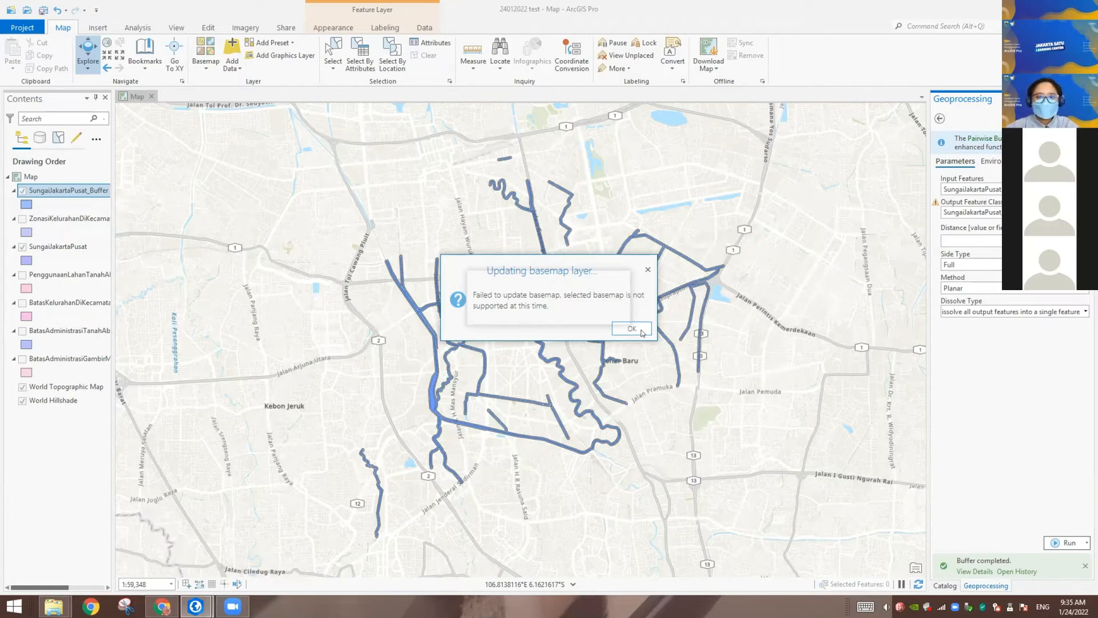
{"action": "key", "text": "Return"}
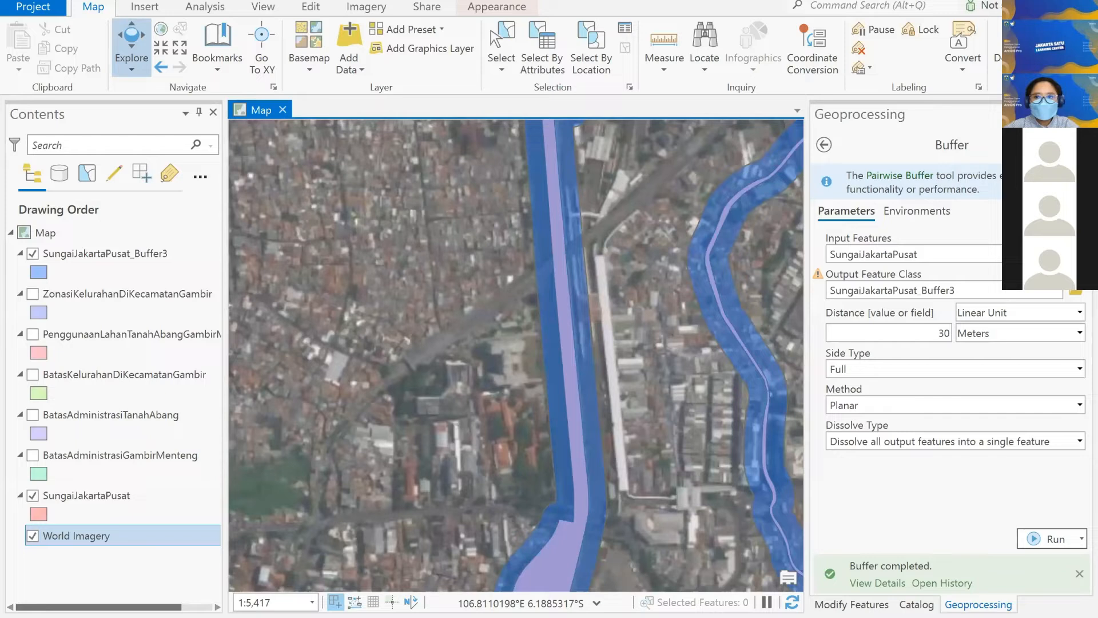
- Search the geoprocessing tools for union and open the Union analysis tool
{"action": "left_click", "coordinate": [911, 62]}
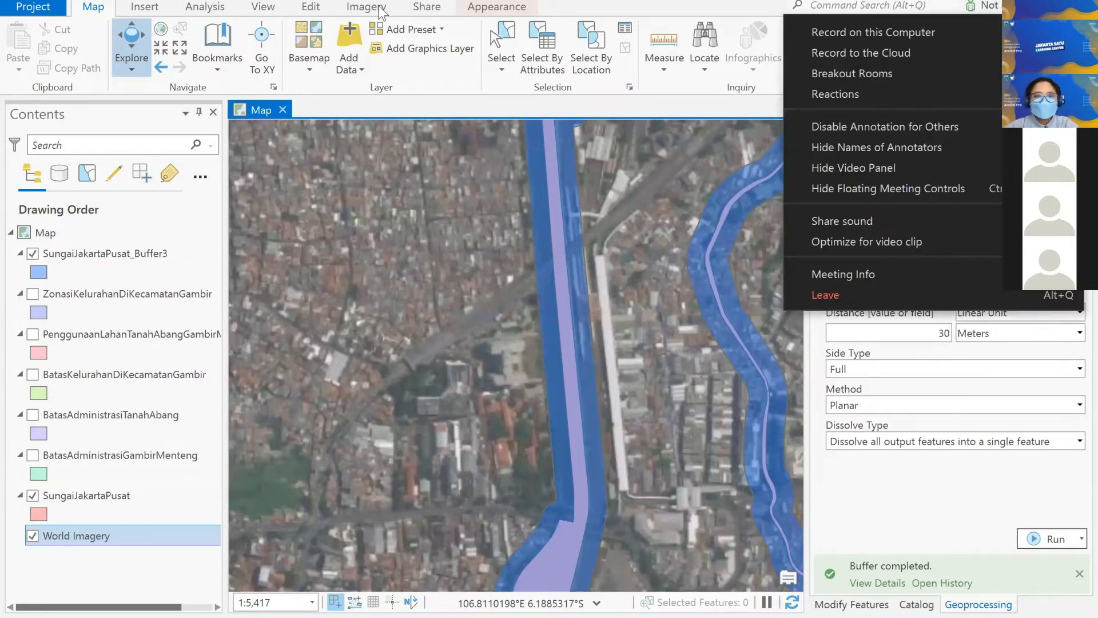
{"action": "left_click", "coordinate": [275, 6]}
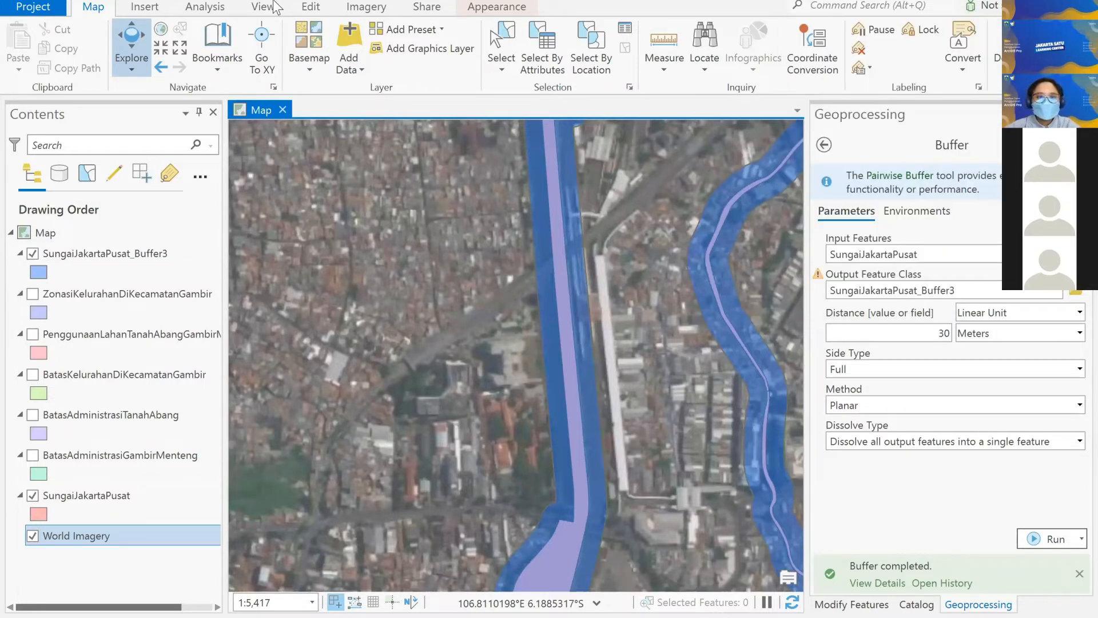
{"action": "left_click", "coordinate": [336, 69]}
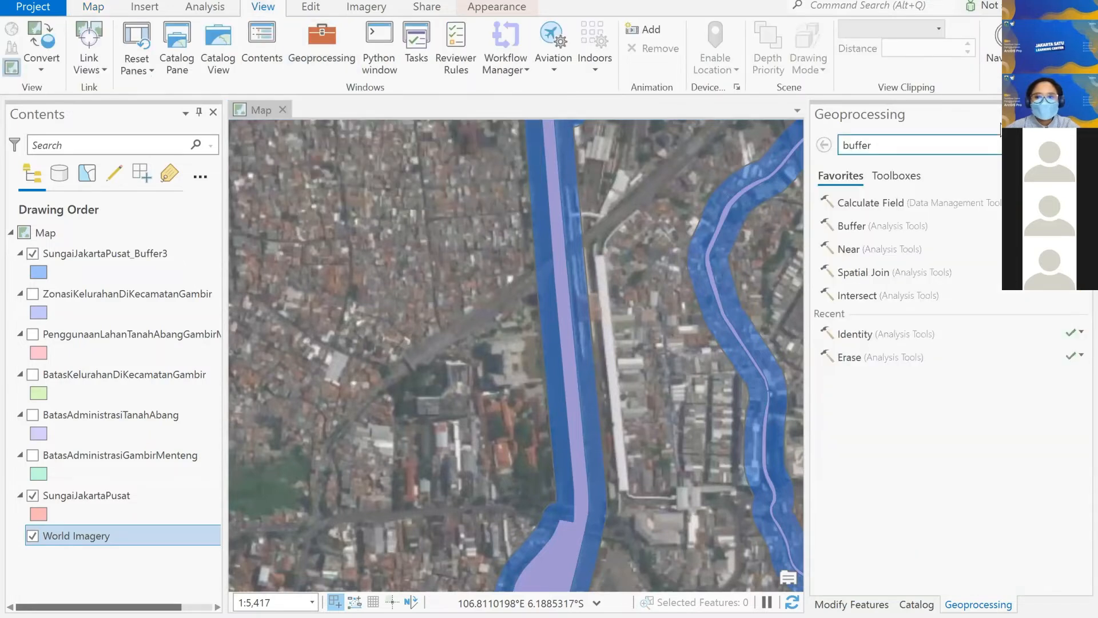
{"action": "left_click", "coordinate": [959, 145]}
{"action": "double_click", "coordinate": [958, 145]}
{"action": "type", "text": "un"}
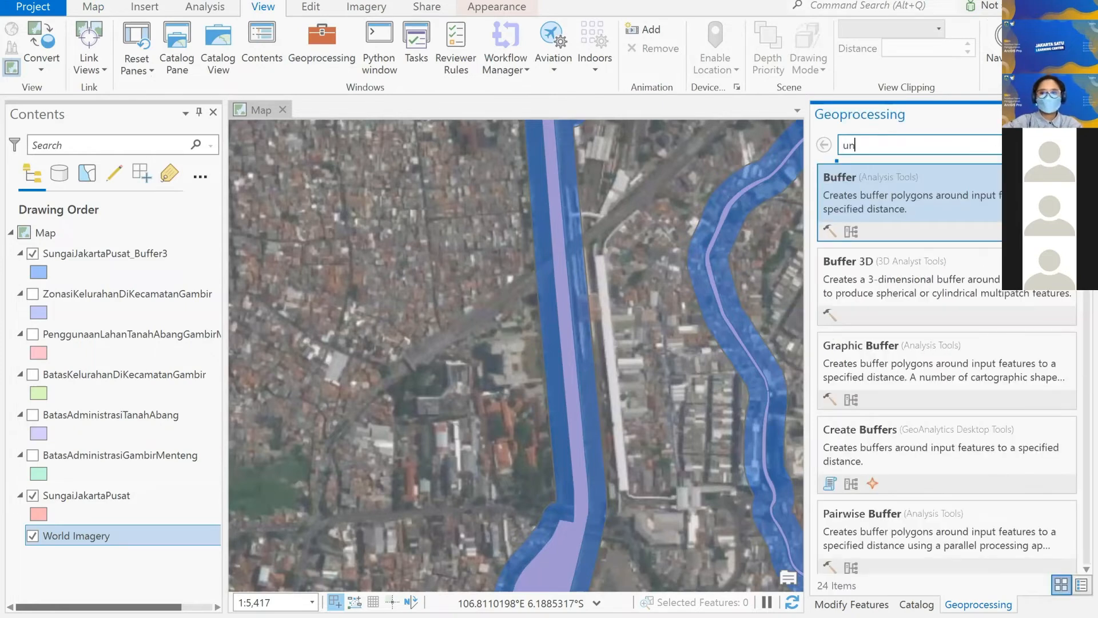
{"action": "type", "text": "ion"}
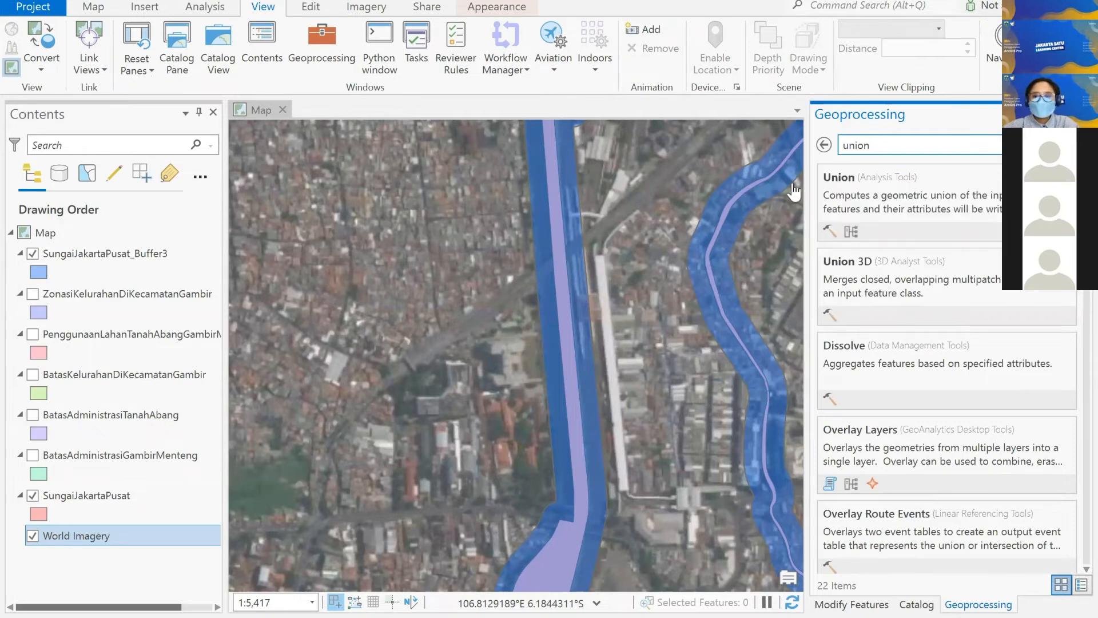
{"action": "left_click", "coordinate": [965, 175]}
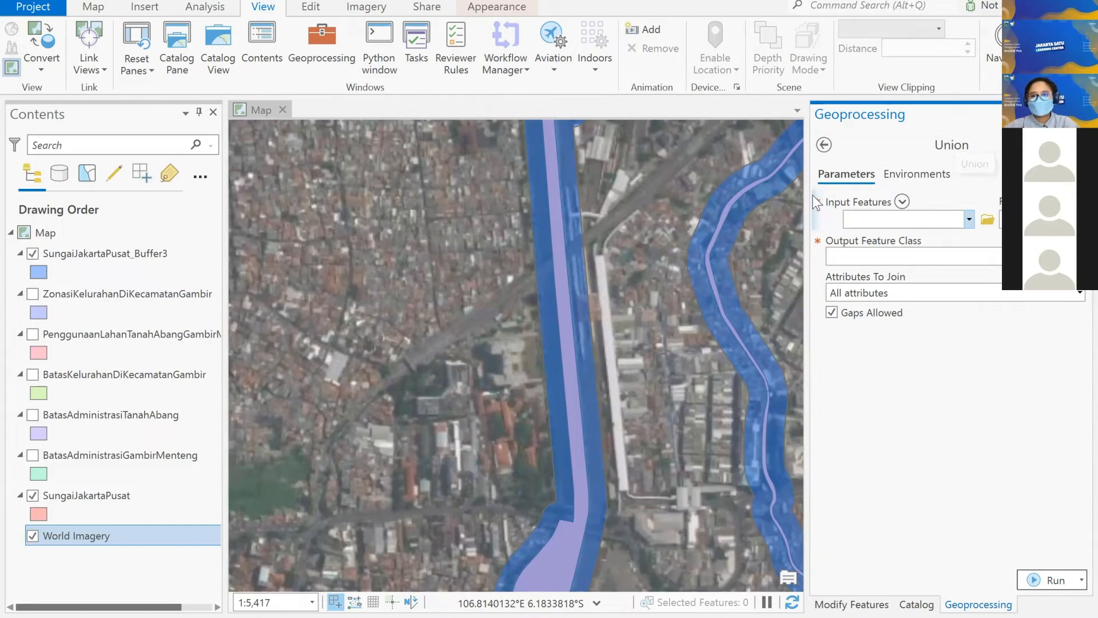
{"action": "mouse_move", "coordinate": [817, 202]}
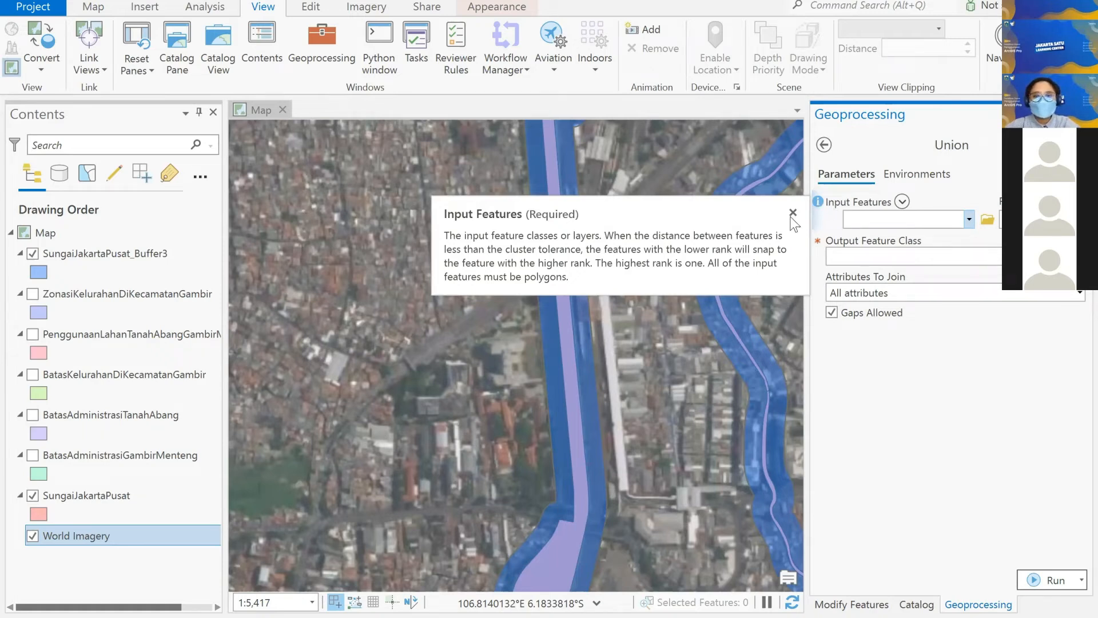
- Hide the river and river buffer layers and show only ZonasiKelurahanDiKecamatanGambir and BatasKelurahanDiKecamatanGambir over the imagery
{"action": "left_click", "coordinate": [32, 253]}
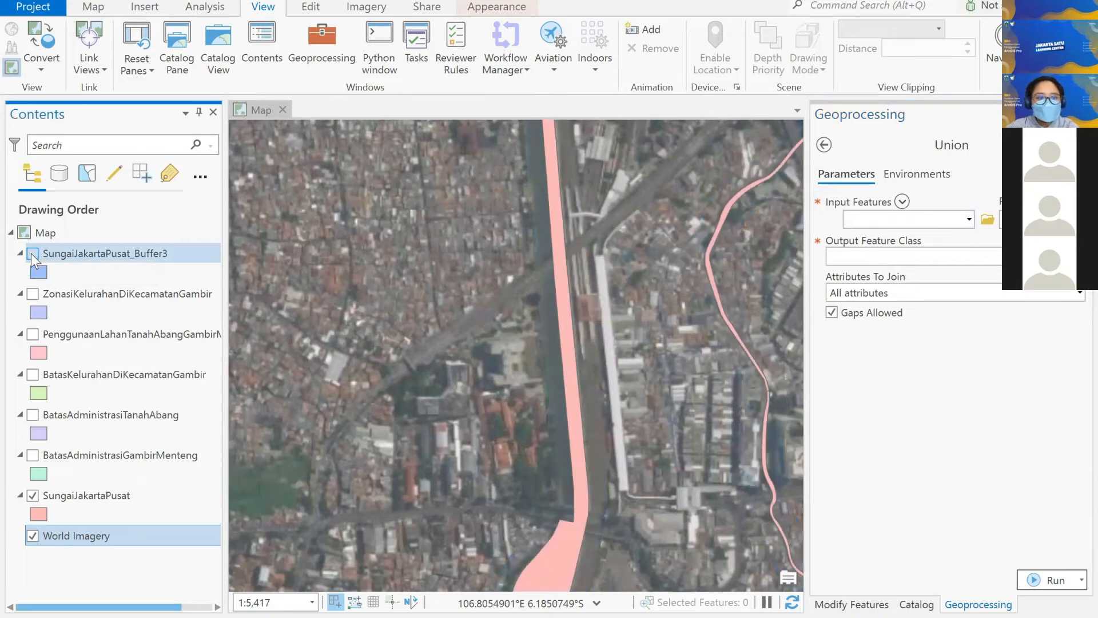
{"action": "left_click", "coordinate": [34, 495]}
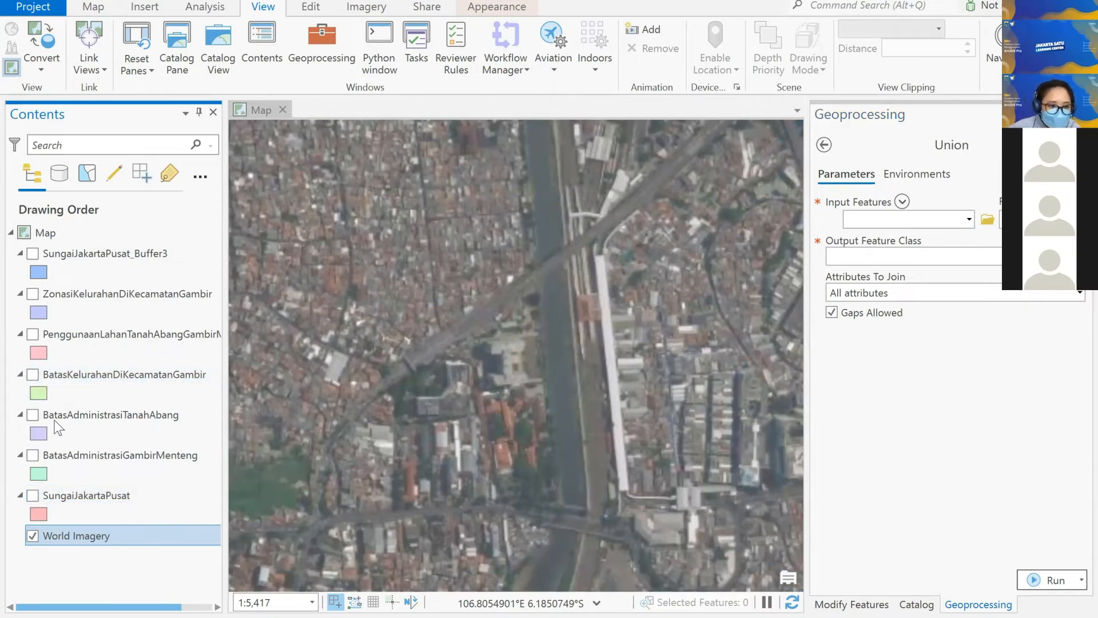
{"action": "left_click", "coordinate": [33, 455]}
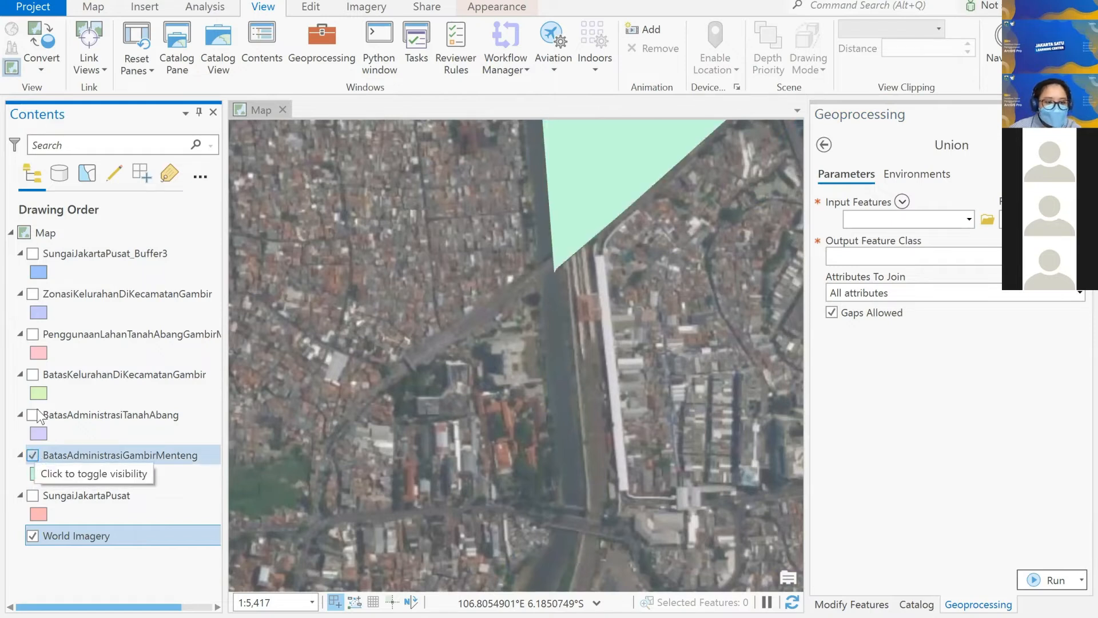
{"action": "left_click", "coordinate": [33, 294]}
{"action": "scroll", "coordinate": [592, 378], "scroll_direction": "down", "scroll_amount": 4}
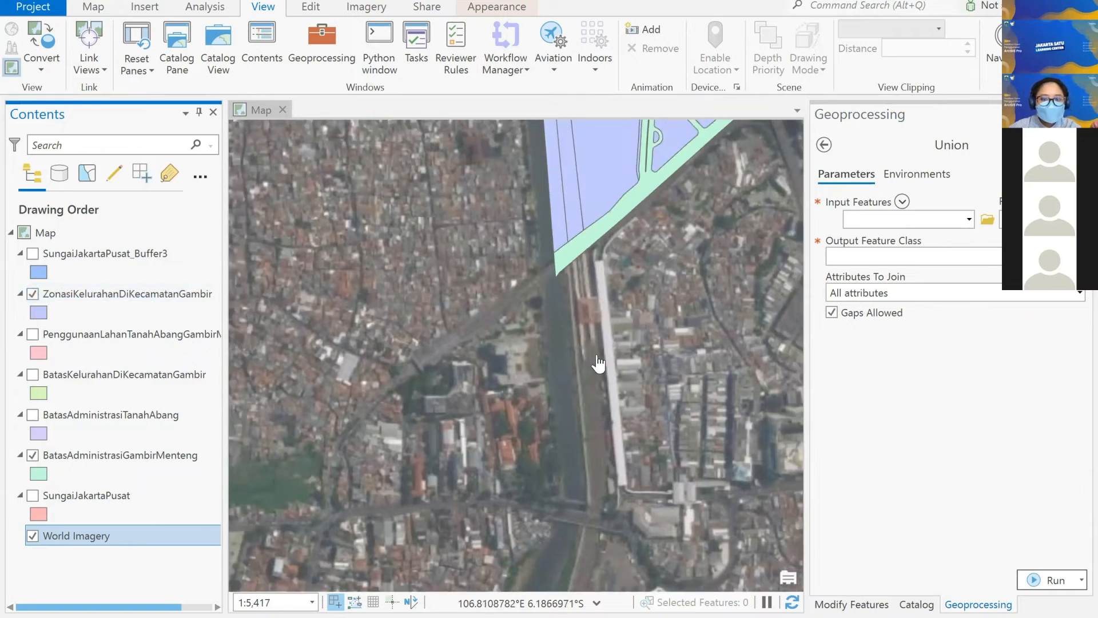
{"action": "scroll", "coordinate": [557, 361], "scroll_direction": "down", "scroll_amount": 4}
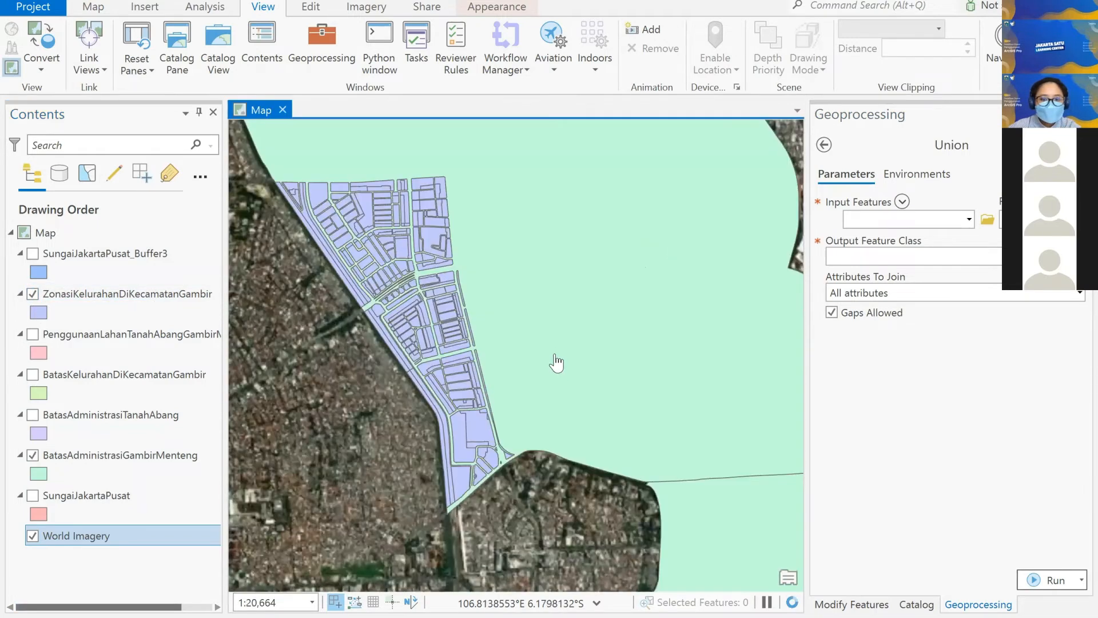
{"action": "scroll", "coordinate": [558, 350], "scroll_direction": "up", "scroll_amount": 2}
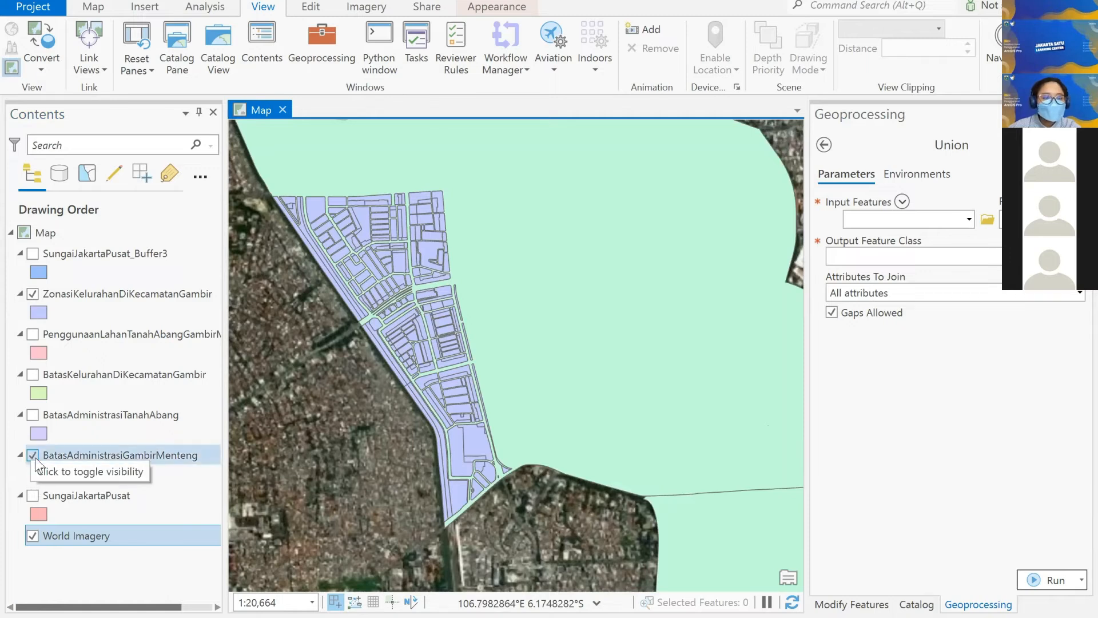
{"action": "left_click", "coordinate": [32, 374]}
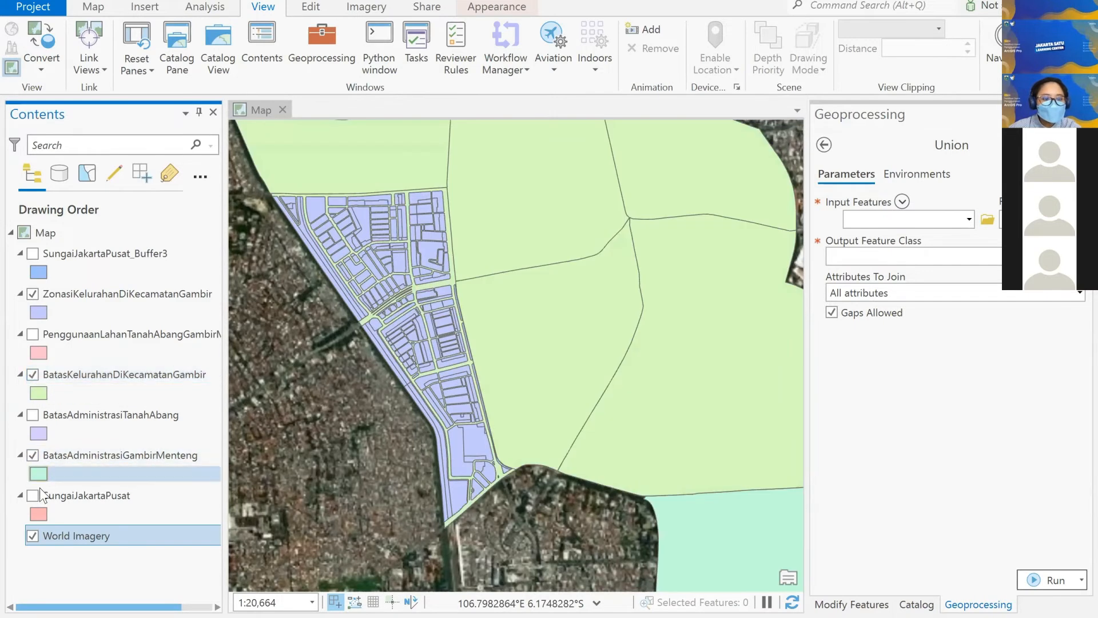
{"action": "left_click", "coordinate": [32, 455]}
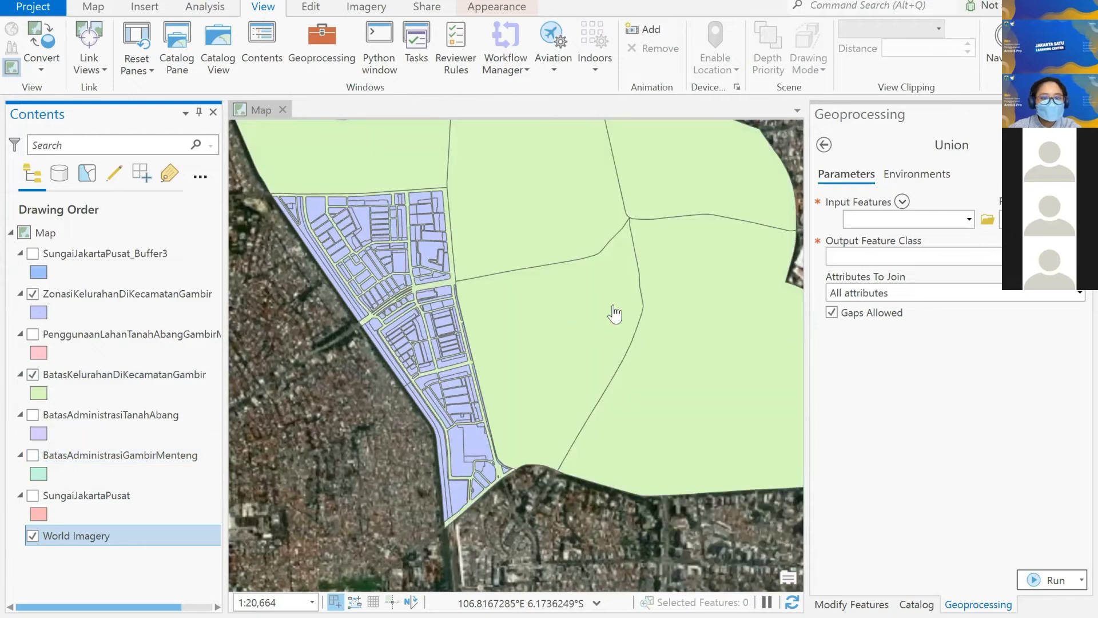
{"action": "scroll", "coordinate": [648, 273], "scroll_direction": "down", "scroll_amount": 3}
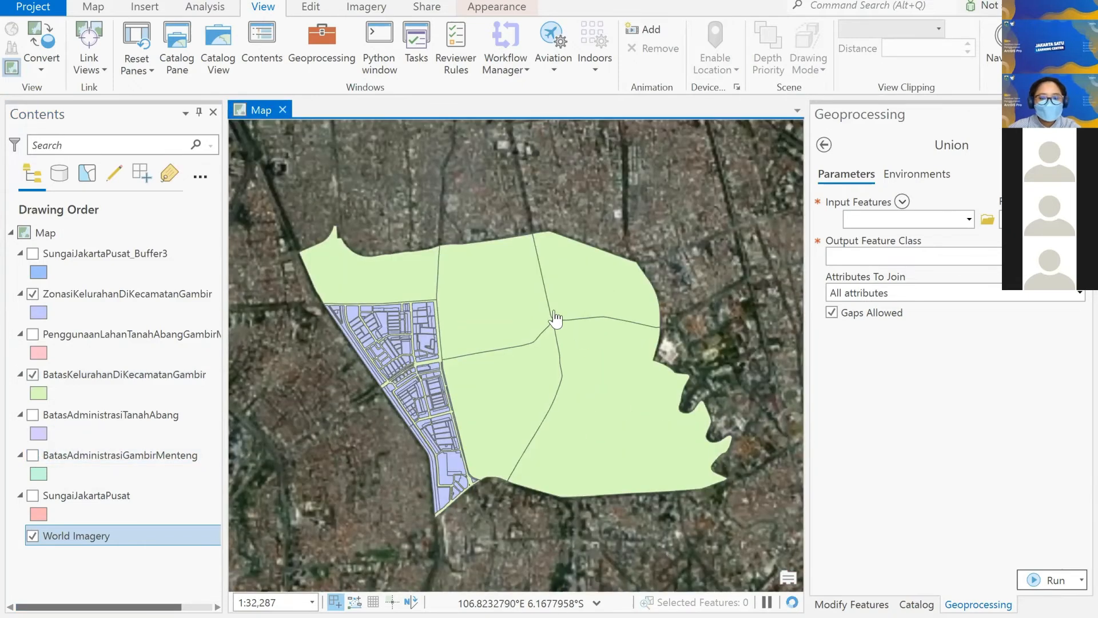
{"action": "left_click_drag", "start_coordinate": [557, 307], "coordinate": [534, 307]}
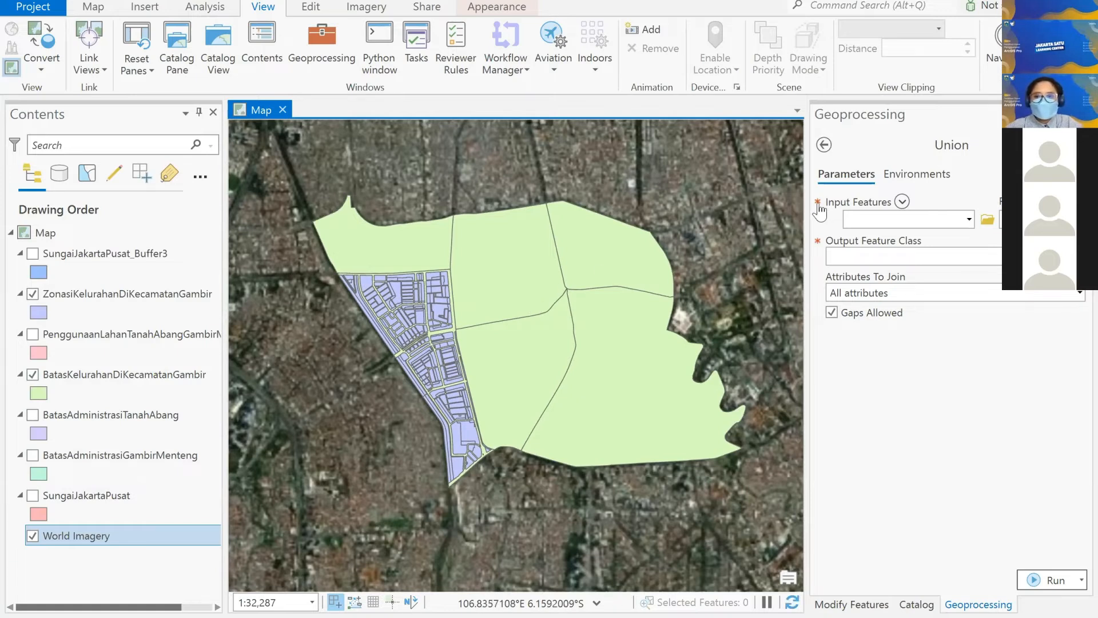
- Run Union on ZonasiKelurahanDiKecamatanGambir and BatasKelurahanDiKecamatanGambir with all attributes joined and gaps allowed
{"action": "left_click", "coordinate": [968, 220]}
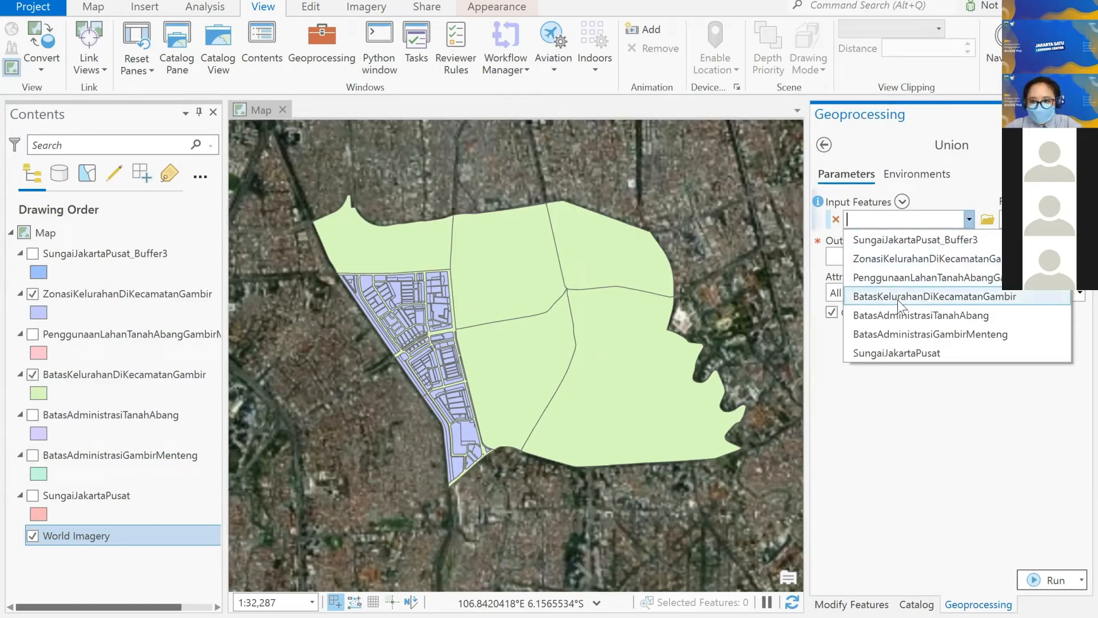
{"action": "left_click", "coordinate": [980, 260]}
{"action": "left_click", "coordinate": [971, 239]}
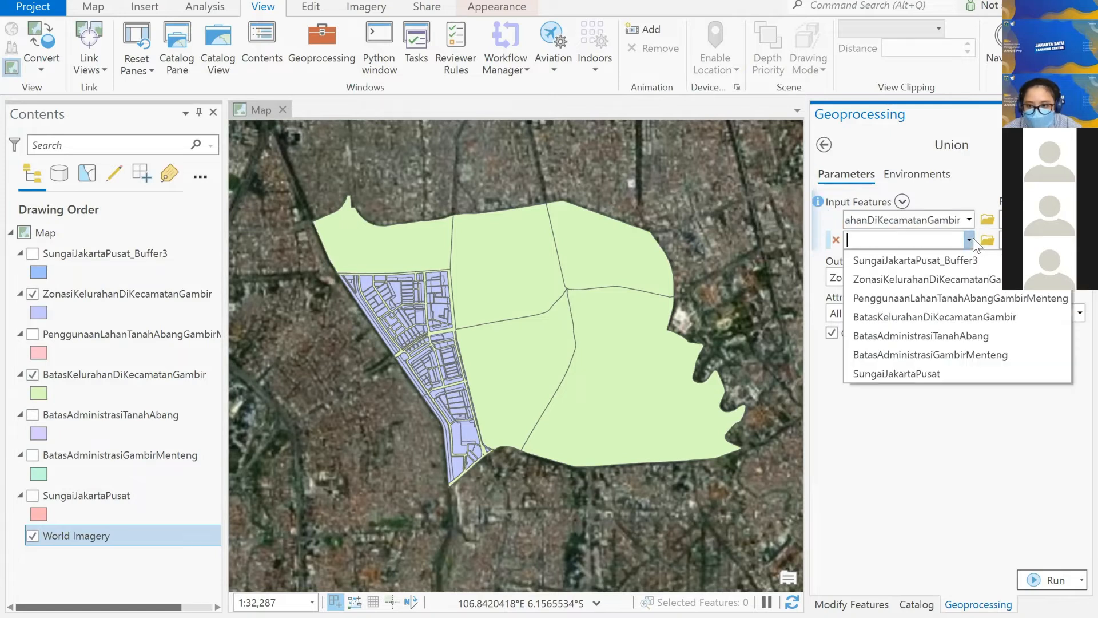
{"action": "left_click", "coordinate": [864, 315]}
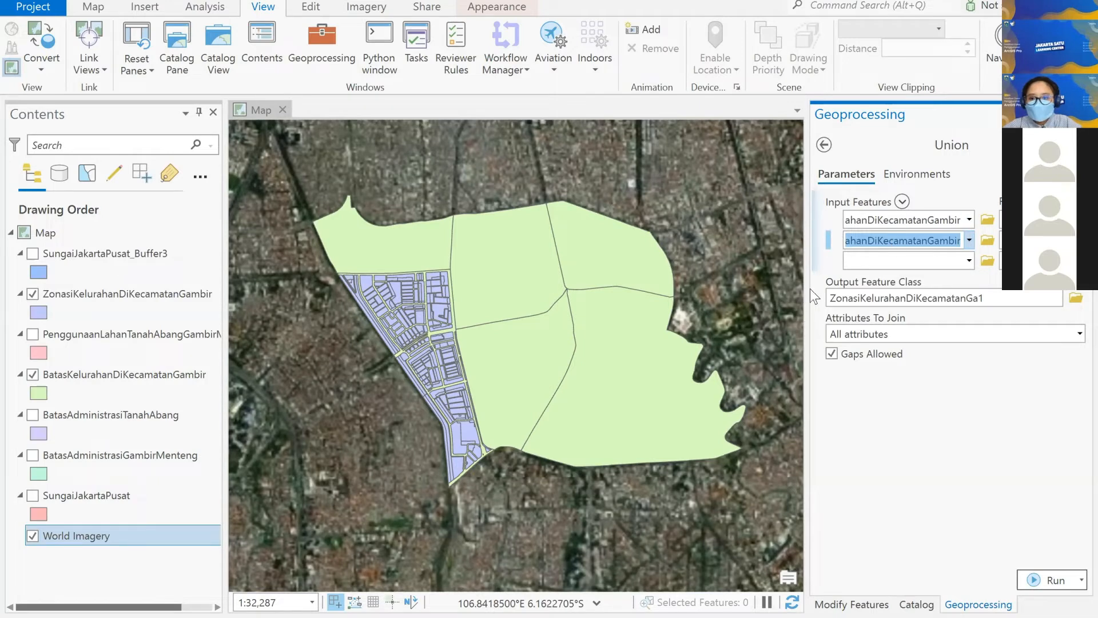
{"action": "mouse_move", "coordinate": [819, 281]}
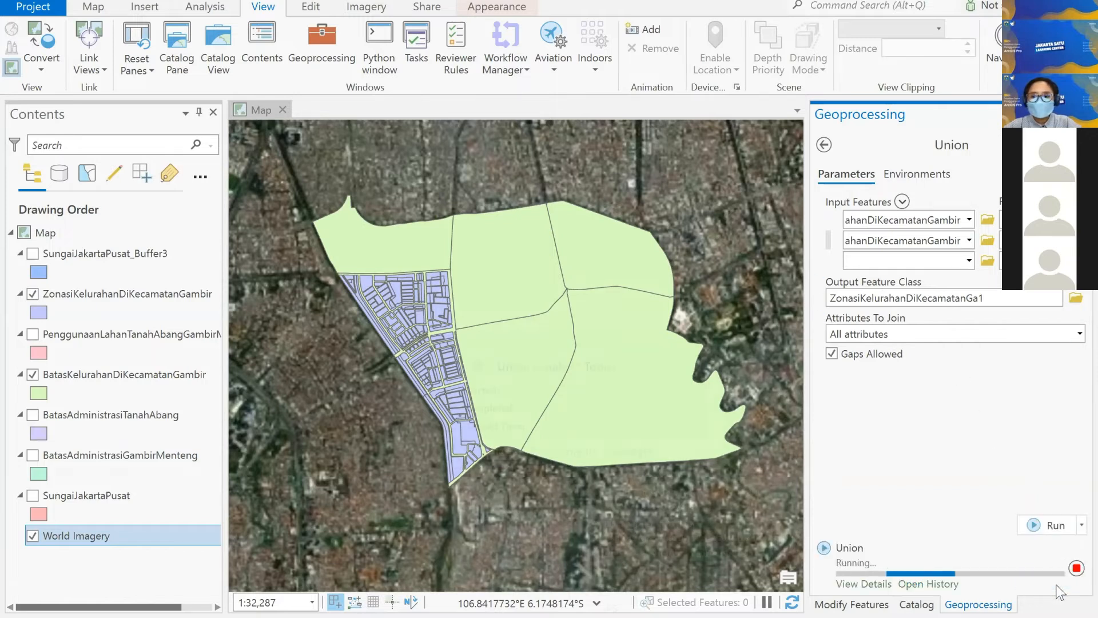
{"action": "mouse_move", "coordinate": [1059, 591]}
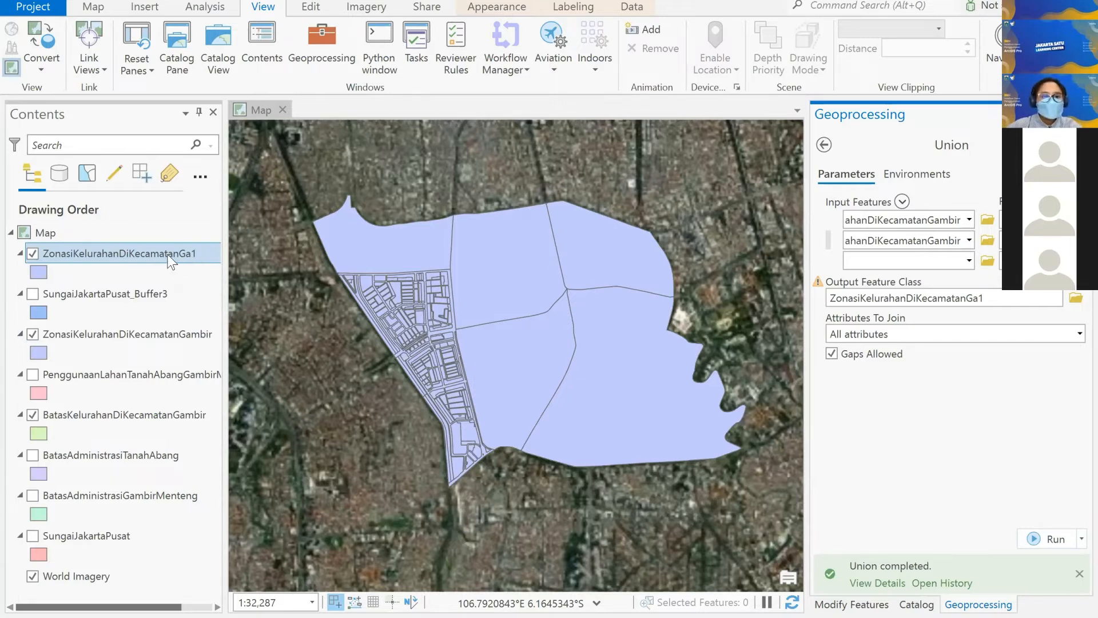
- Open the union output's attribute table and examine the fields it carries from the zoning and kelurahan boundary layers
{"action": "right_click", "coordinate": [203, 251]}
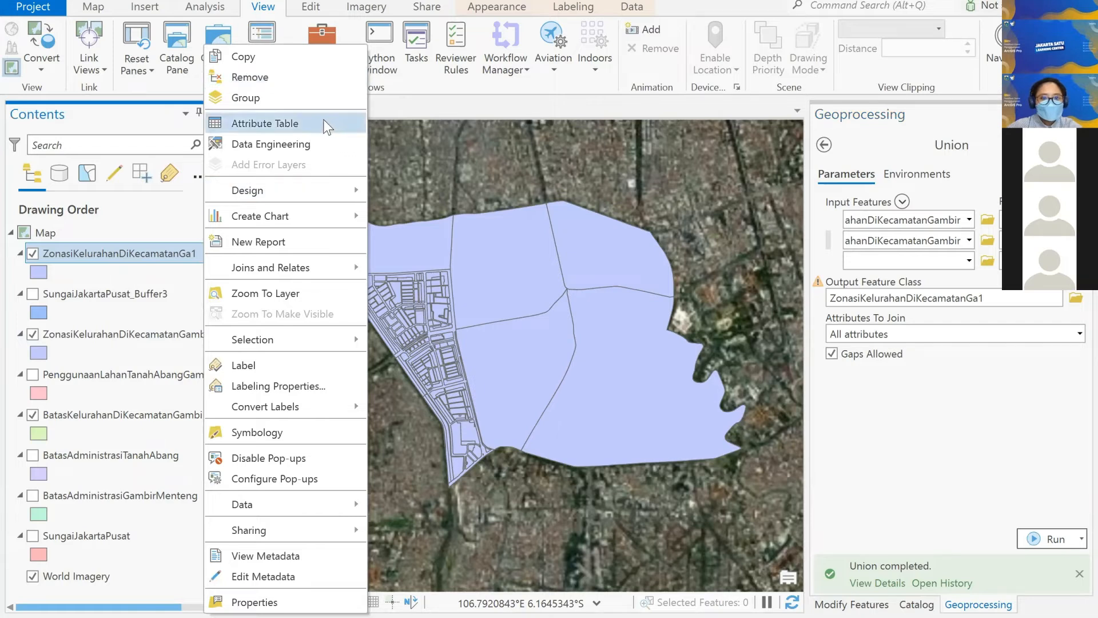
{"action": "right_click", "coordinate": [172, 253]}
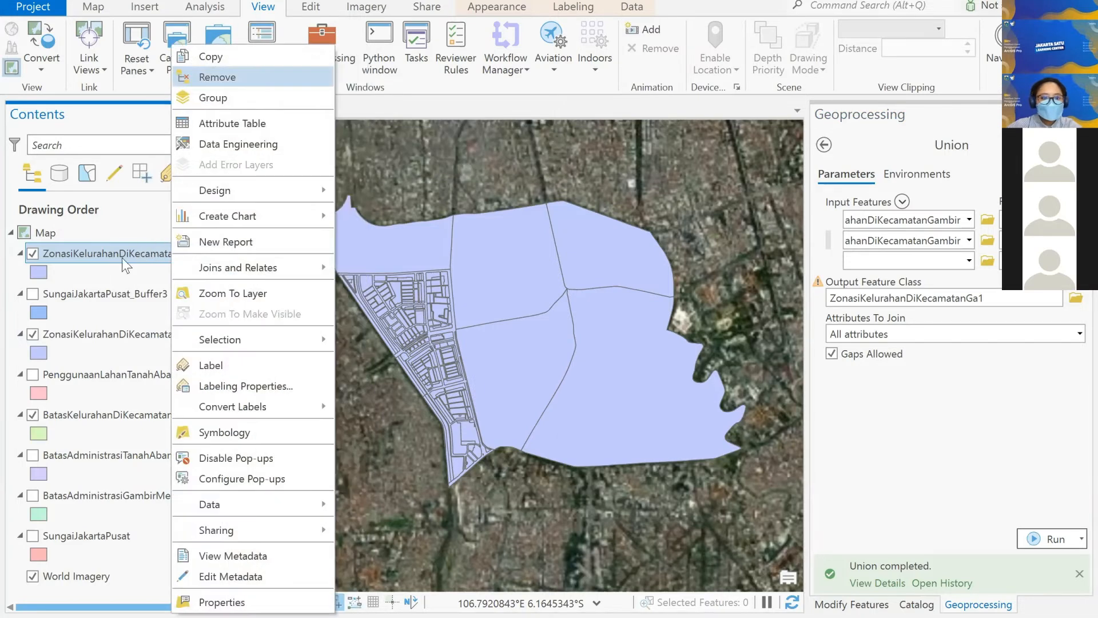
{"action": "left_click", "coordinate": [140, 203]}
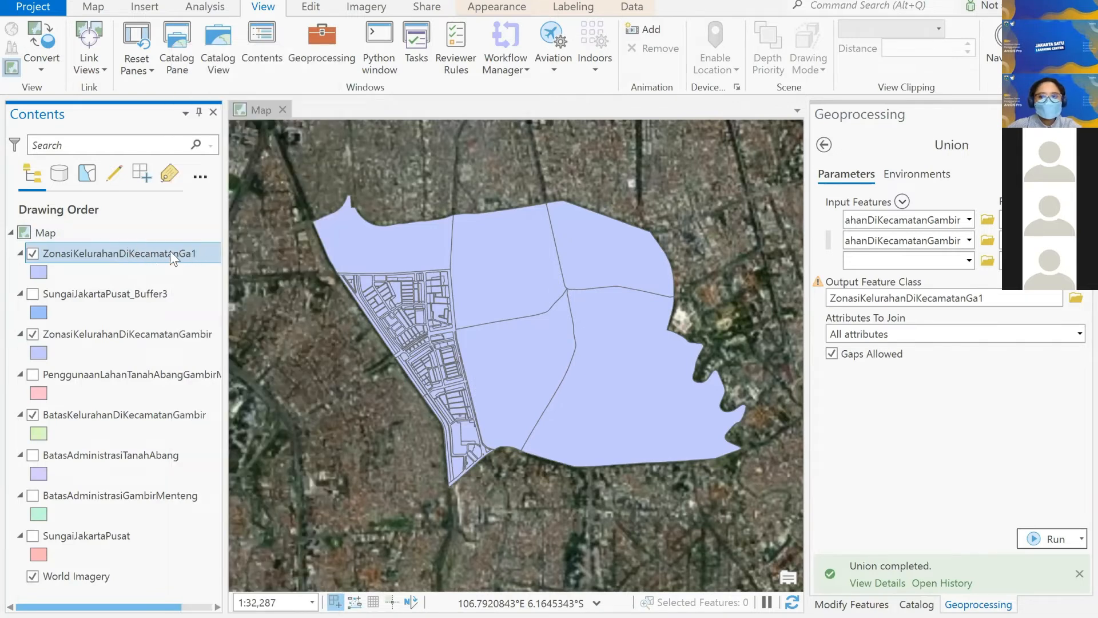
{"action": "right_click", "coordinate": [195, 253]}
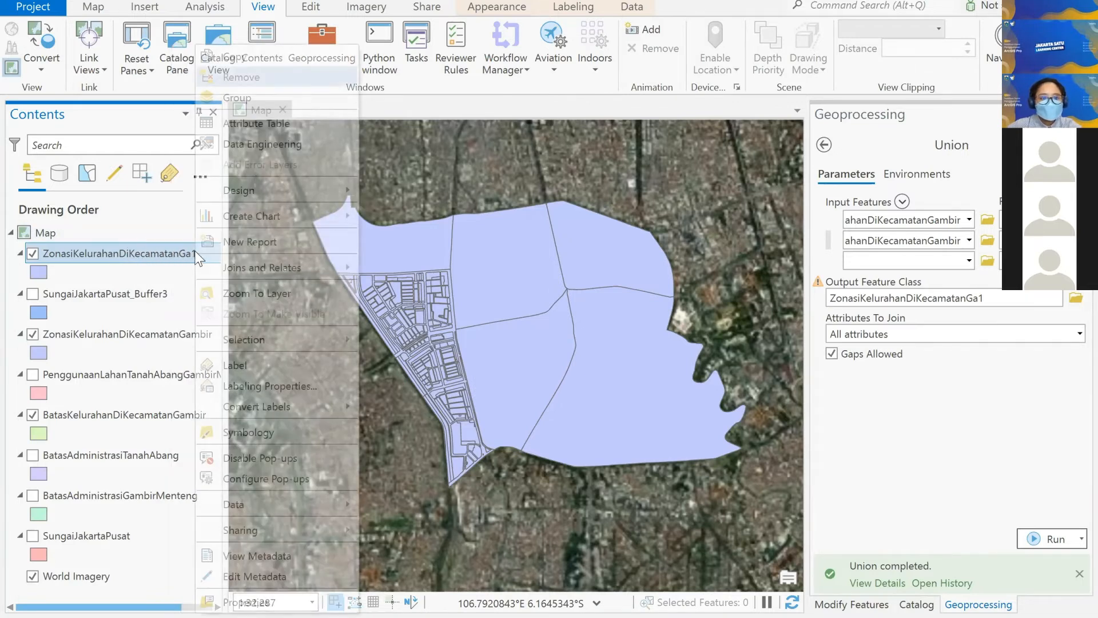
{"action": "left_click", "coordinate": [311, 131]}
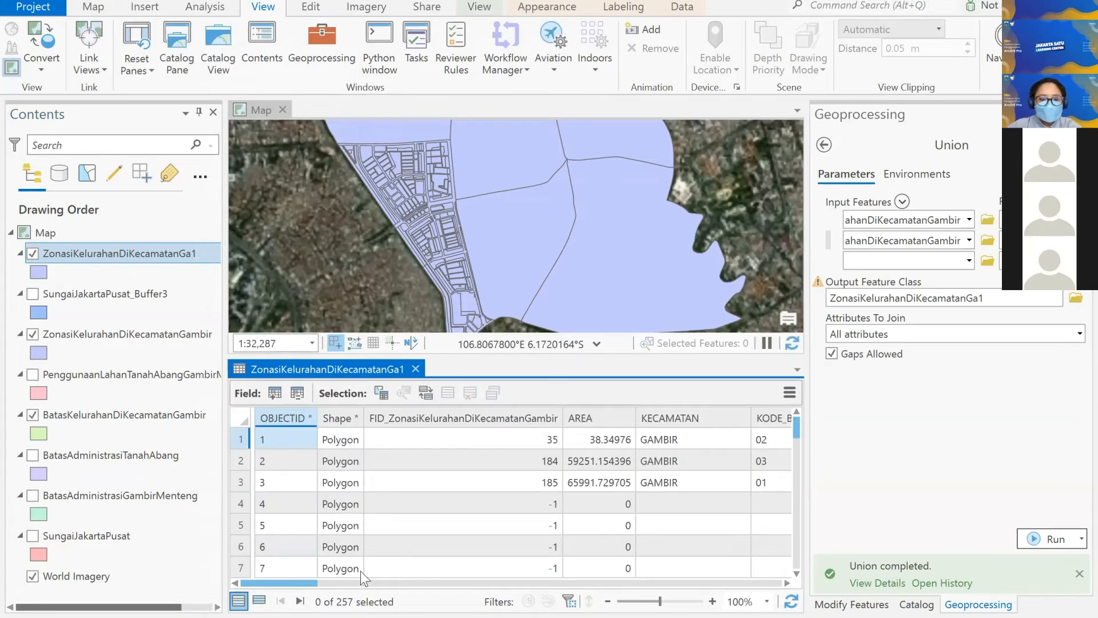
{"action": "scroll", "coordinate": [366, 569], "scroll_direction": "right", "scroll_amount": 2}
{"action": "scroll", "coordinate": [497, 557], "scroll_direction": "right", "scroll_amount": 4}
{"action": "scroll", "coordinate": [528, 553], "scroll_direction": "right", "scroll_amount": 10}
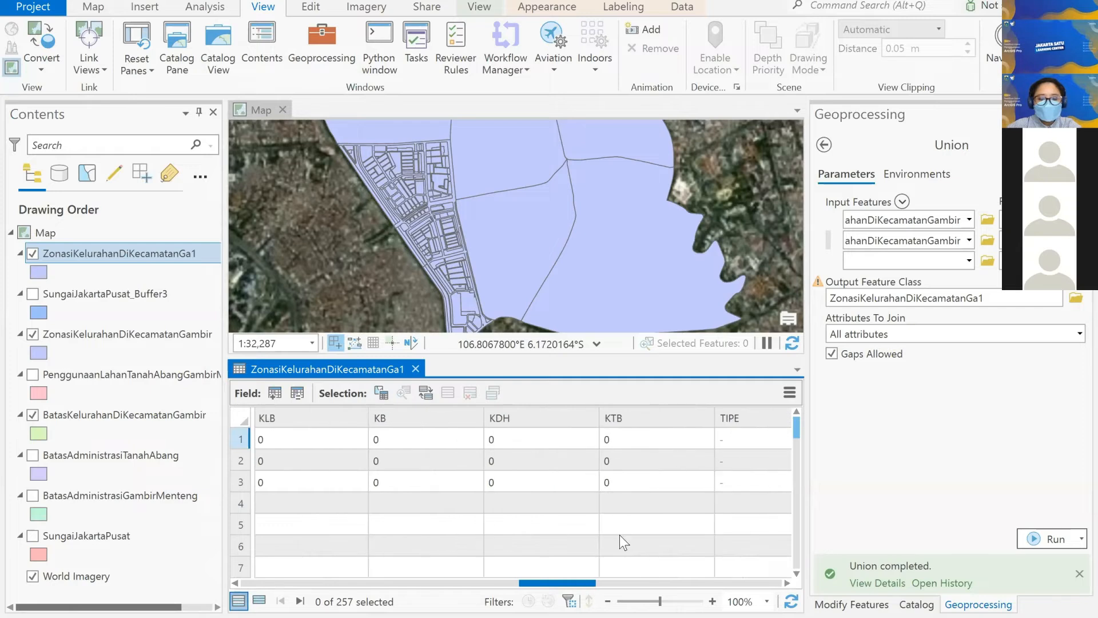
{"action": "scroll", "coordinate": [619, 534], "scroll_direction": "right", "scroll_amount": 10}
{"action": "scroll", "coordinate": [712, 520], "scroll_direction": "right", "scroll_amount": 3}
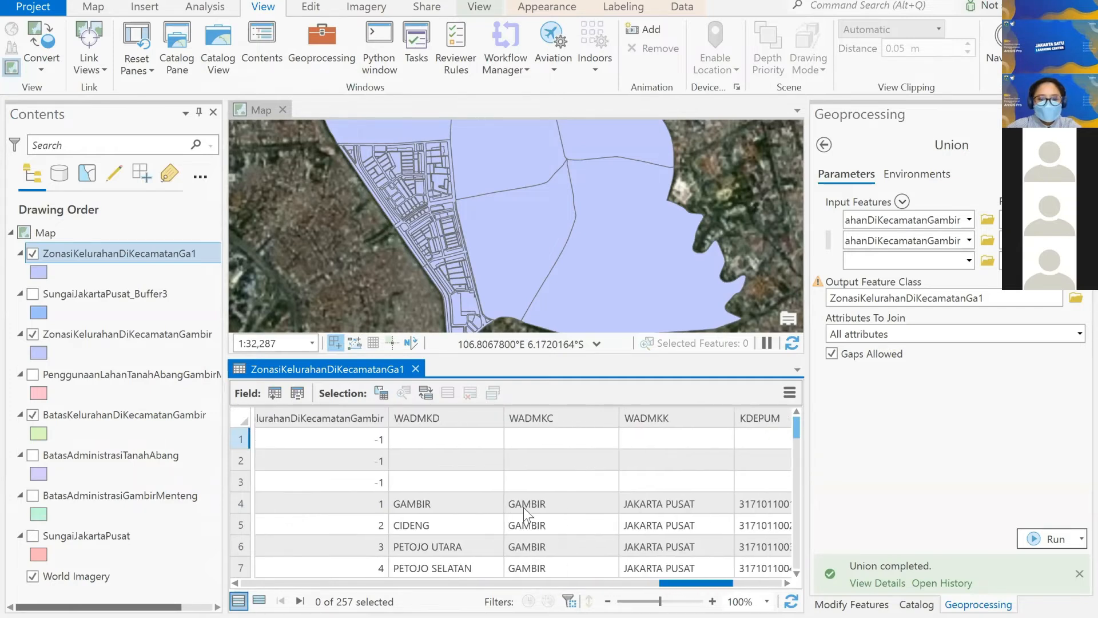
{"action": "scroll", "coordinate": [522, 481], "scroll_direction": "down", "scroll_amount": 2}
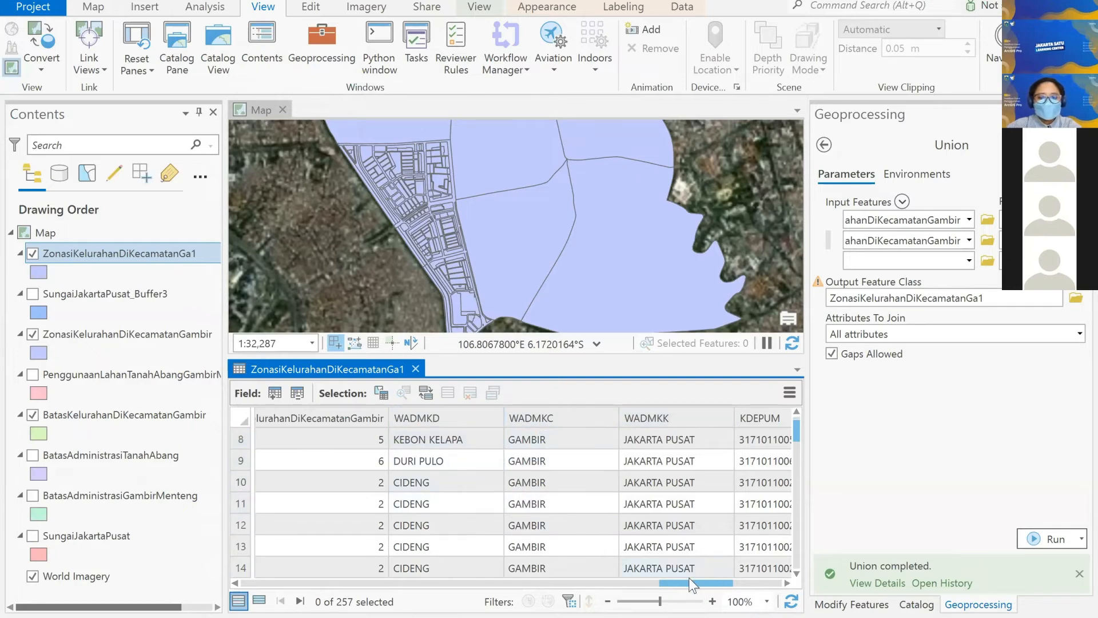
- Open the attribute table of the original ZonasiKelurahanDiKecamatanGambir layer and look through its fields for comparison
{"action": "right_click", "coordinate": [178, 334]}
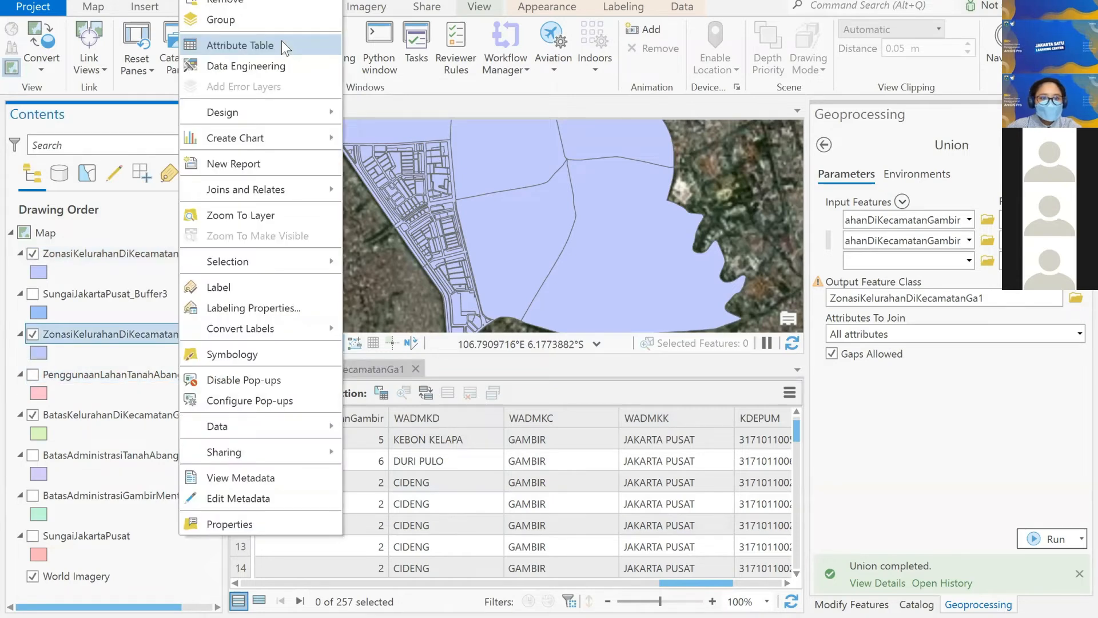
{"action": "left_click", "coordinate": [282, 41]}
{"action": "left_click_drag", "start_coordinate": [333, 584], "coordinate": [565, 578]}
{"action": "left_click_drag", "start_coordinate": [723, 577], "coordinate": [553, 575]}
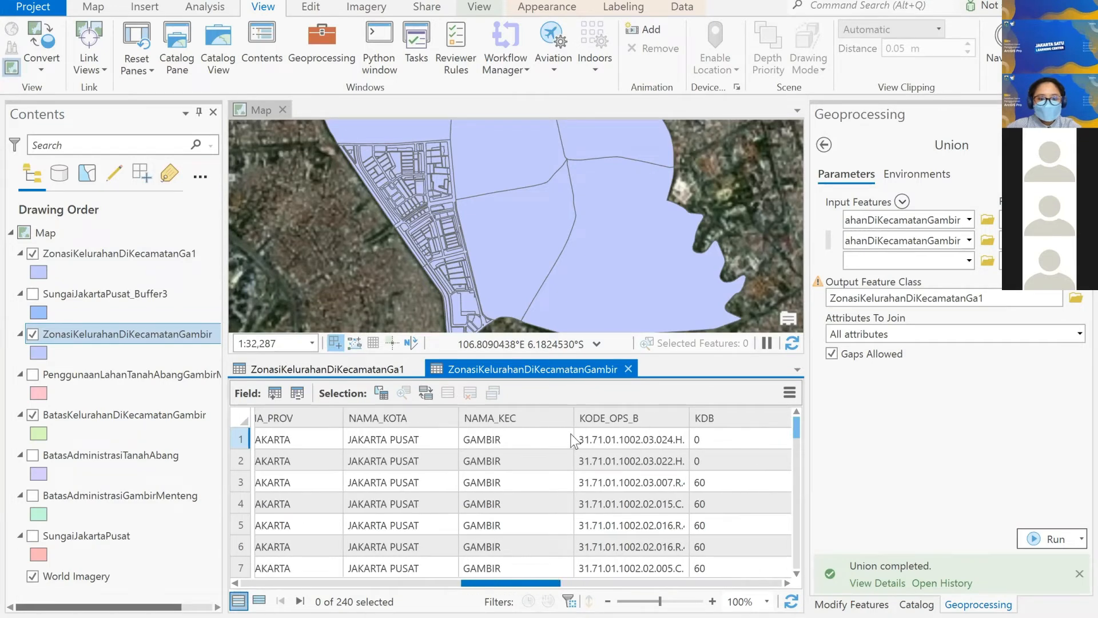
{"action": "left_click", "coordinate": [471, 415]}
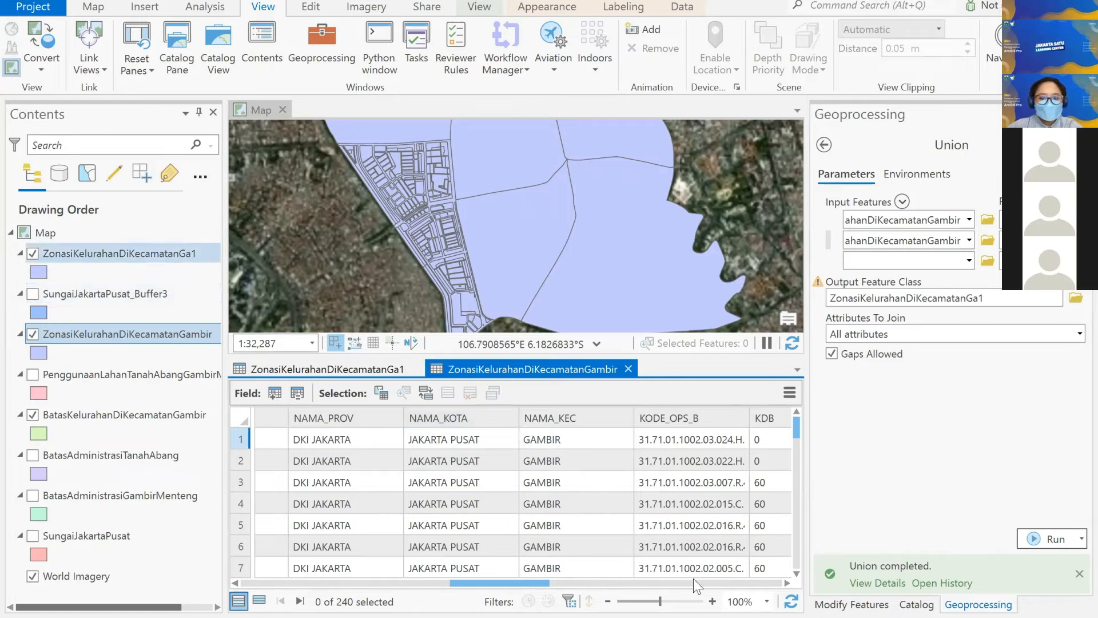
- Return to the union output's table and examine the kelurahan names in the WADMKD field
{"action": "left_click_drag", "start_coordinate": [701, 582], "coordinate": [700, 582]}
{"action": "scroll", "coordinate": [475, 477], "scroll_direction": "up", "scroll_amount": 1}
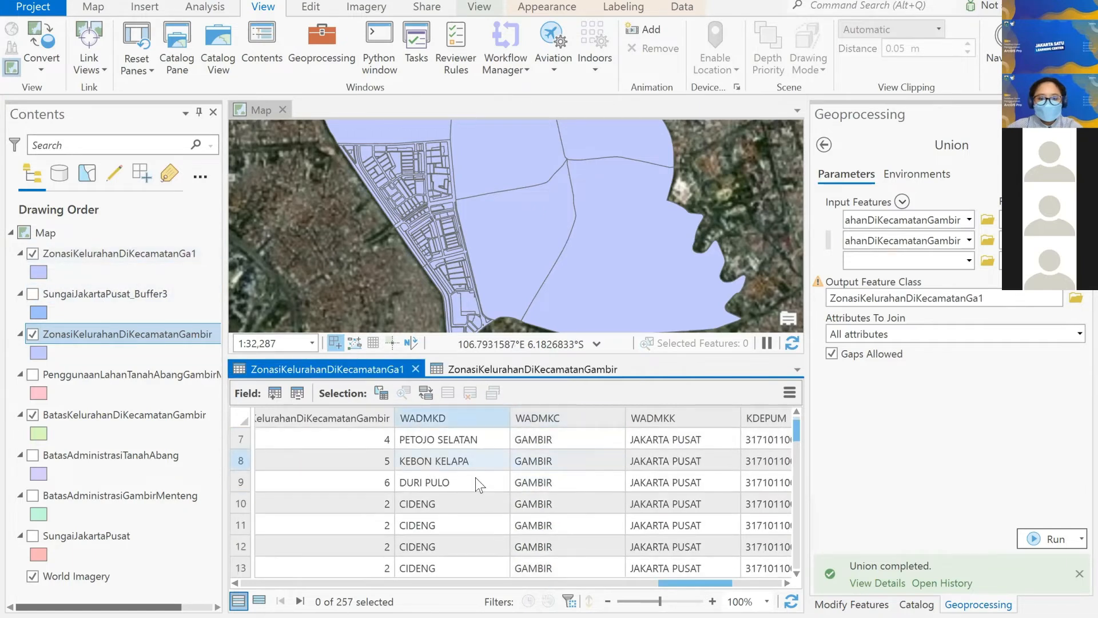
{"action": "scroll", "coordinate": [473, 486], "scroll_direction": "down", "scroll_amount": 2}
{"action": "scroll", "coordinate": [472, 487], "scroll_direction": "down", "scroll_amount": 1}
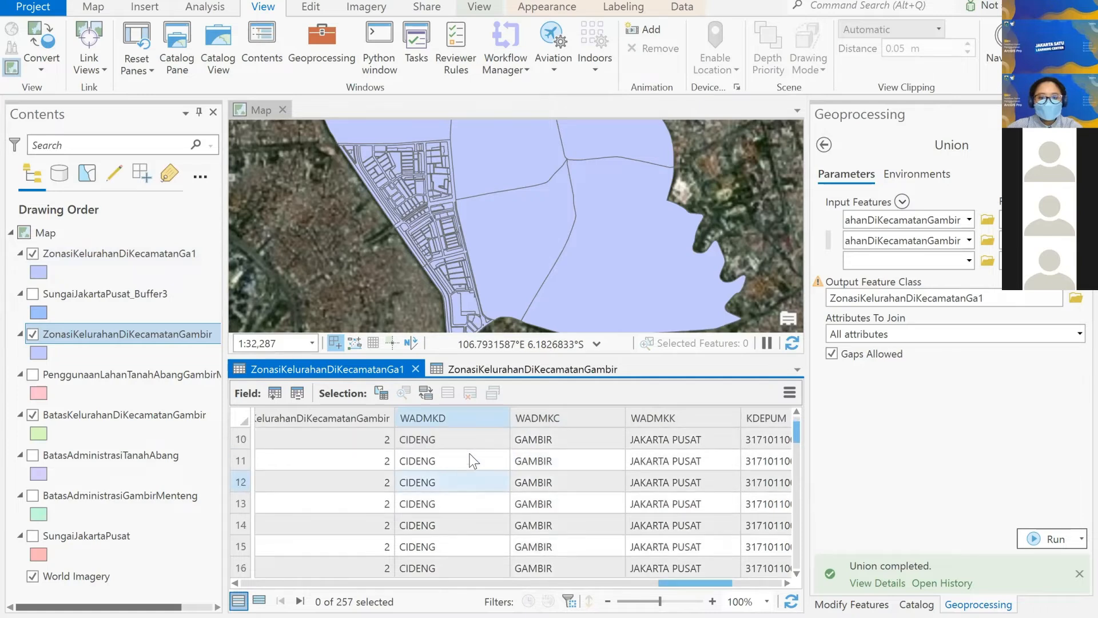
- Check the kelurahan rows beside the FID_BatasKelurahanDiKecamatanGambir field, and review the Union tool's input features and output settings
{"action": "scroll", "coordinate": [466, 543], "scroll_direction": "up", "scroll_amount": 4}
{"action": "left_click", "coordinate": [470, 532]}
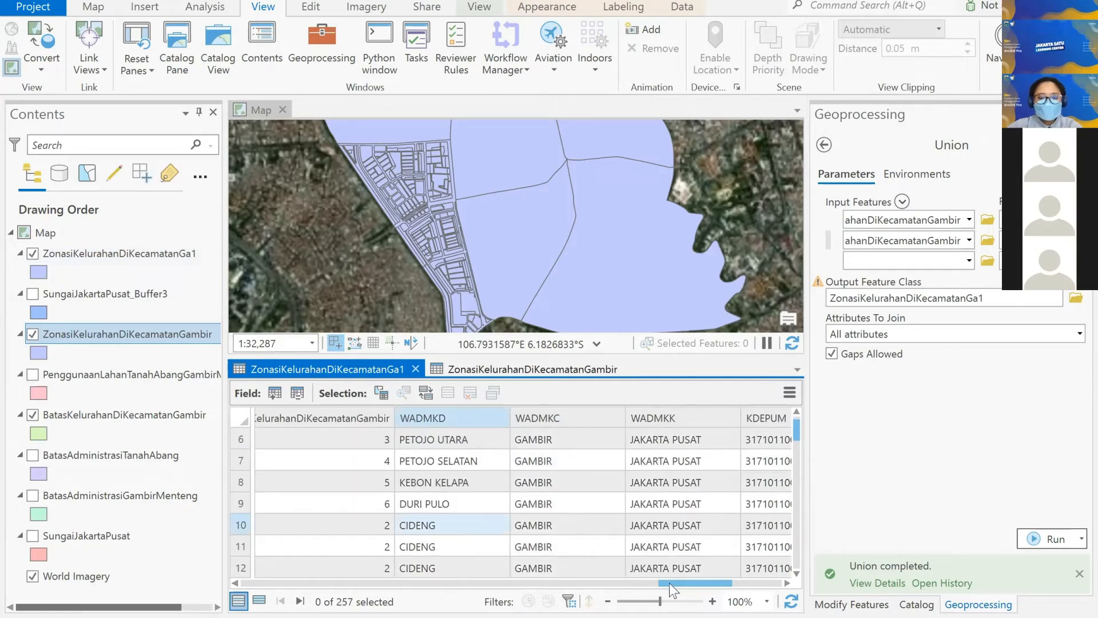
{"action": "scroll", "coordinate": [669, 582], "scroll_direction": "right", "scroll_amount": 3}
{"action": "left_click_drag", "start_coordinate": [663, 584], "coordinate": [635, 577]}
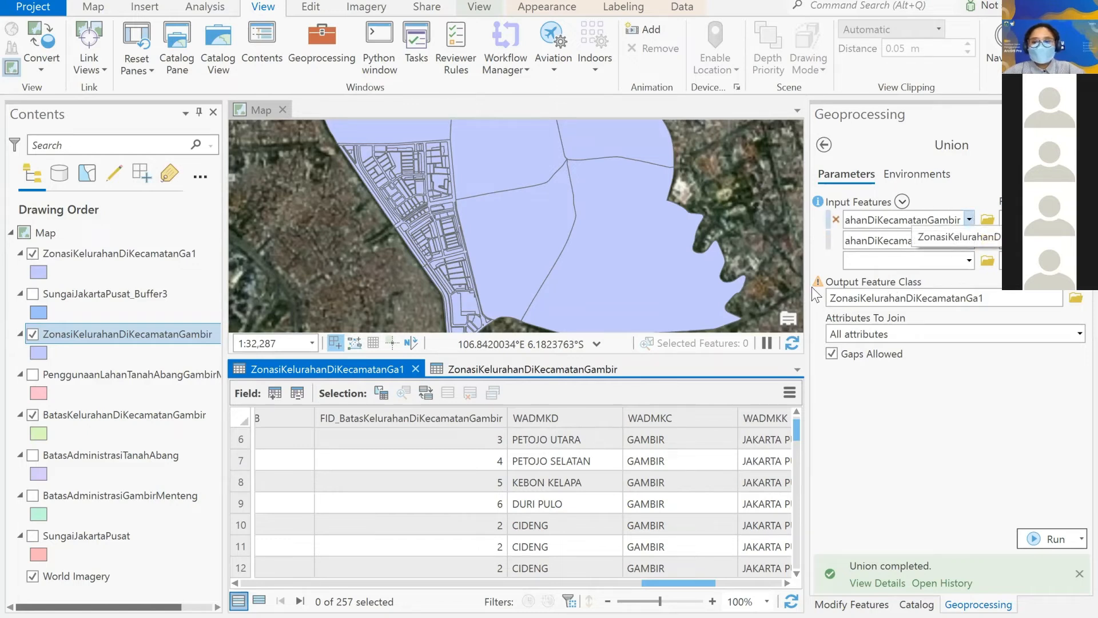
{"action": "mouse_move", "coordinate": [816, 278]}
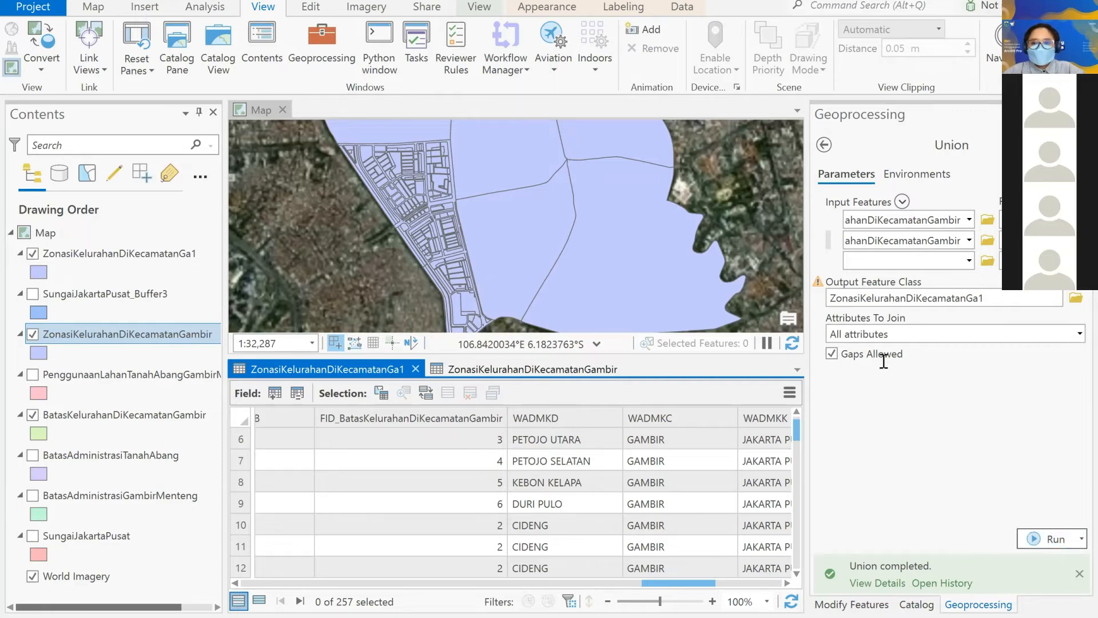
{"action": "mouse_move", "coordinate": [818, 200]}
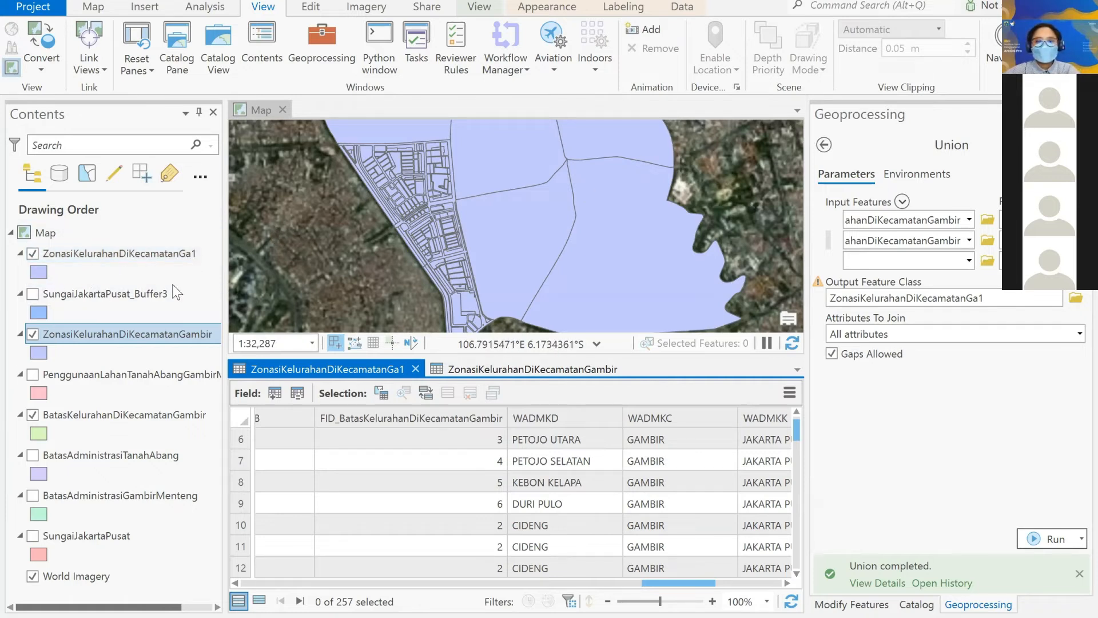
- Bring up the attribute table of the union output layer ZonasiKelurahanDiKecamatanGa1 again
{"action": "right_click", "coordinate": [194, 254]}
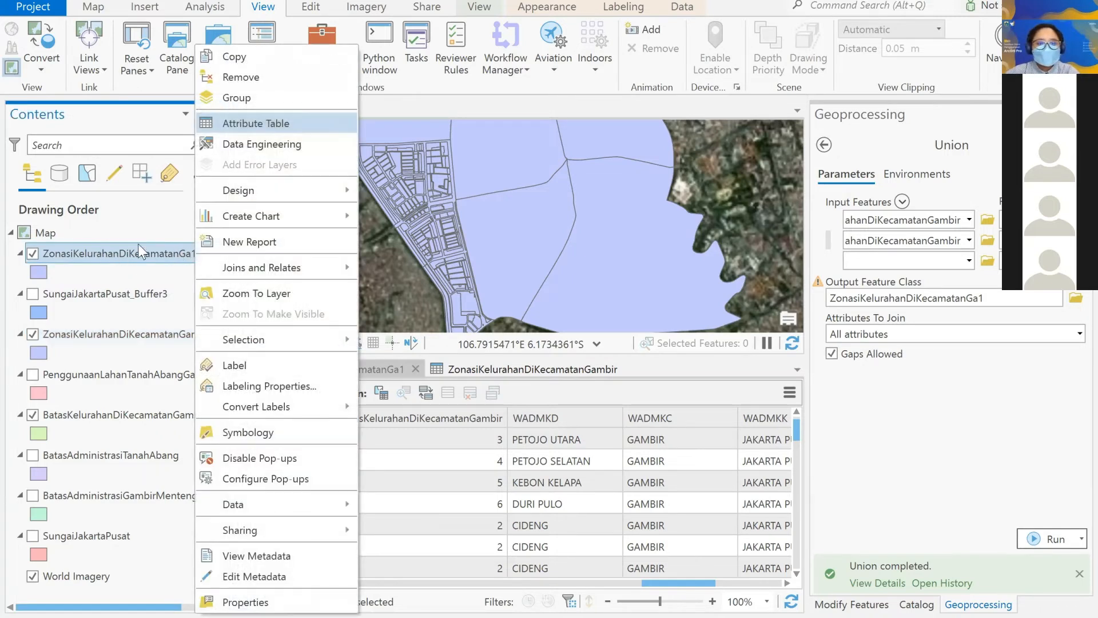
{"action": "left_click", "coordinate": [158, 238]}
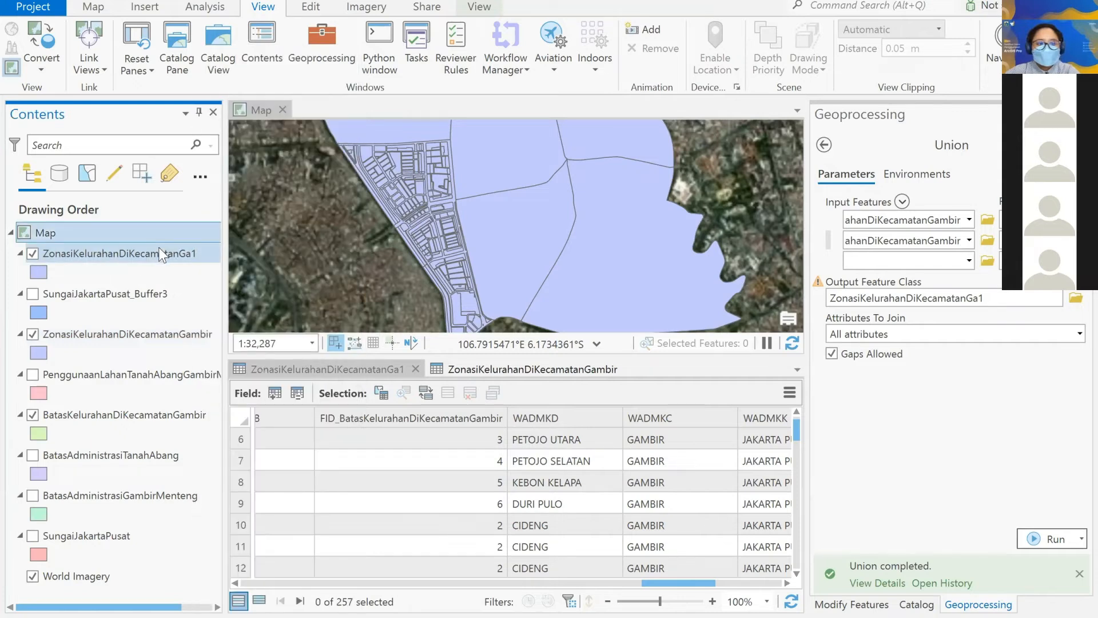
{"action": "left_click", "coordinate": [158, 262]}
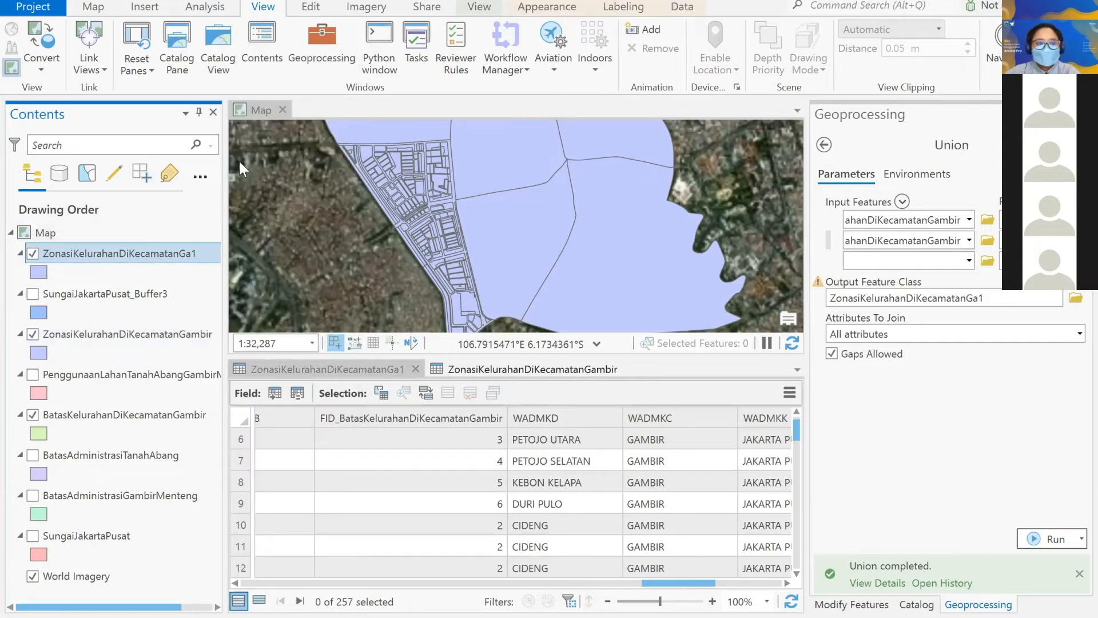
{"action": "right_click", "coordinate": [155, 263]}
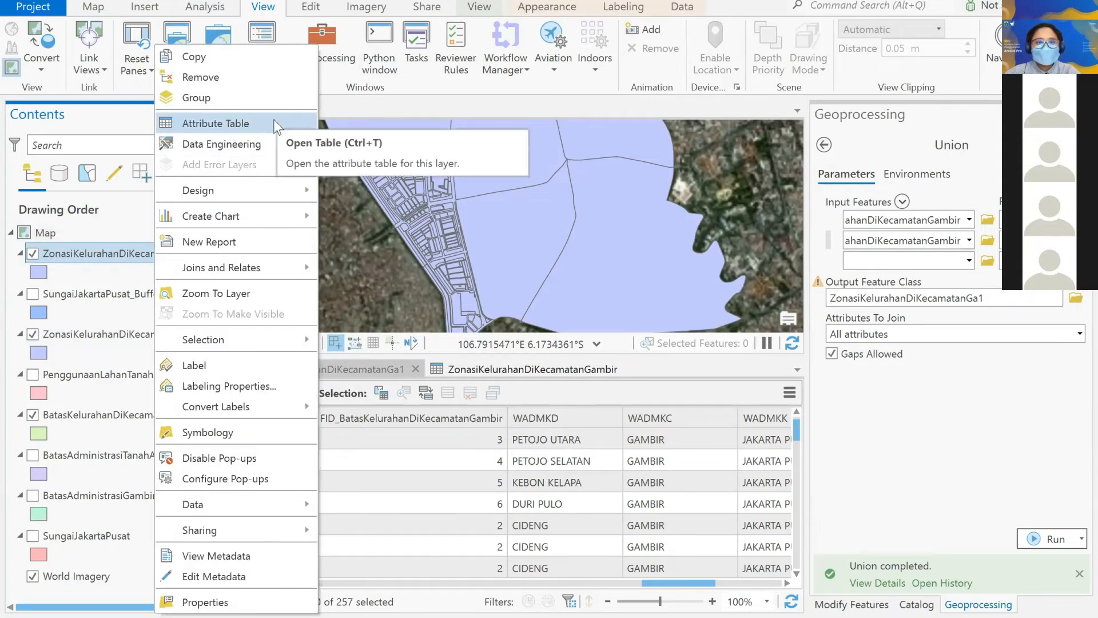
{"action": "left_click", "coordinate": [274, 119]}
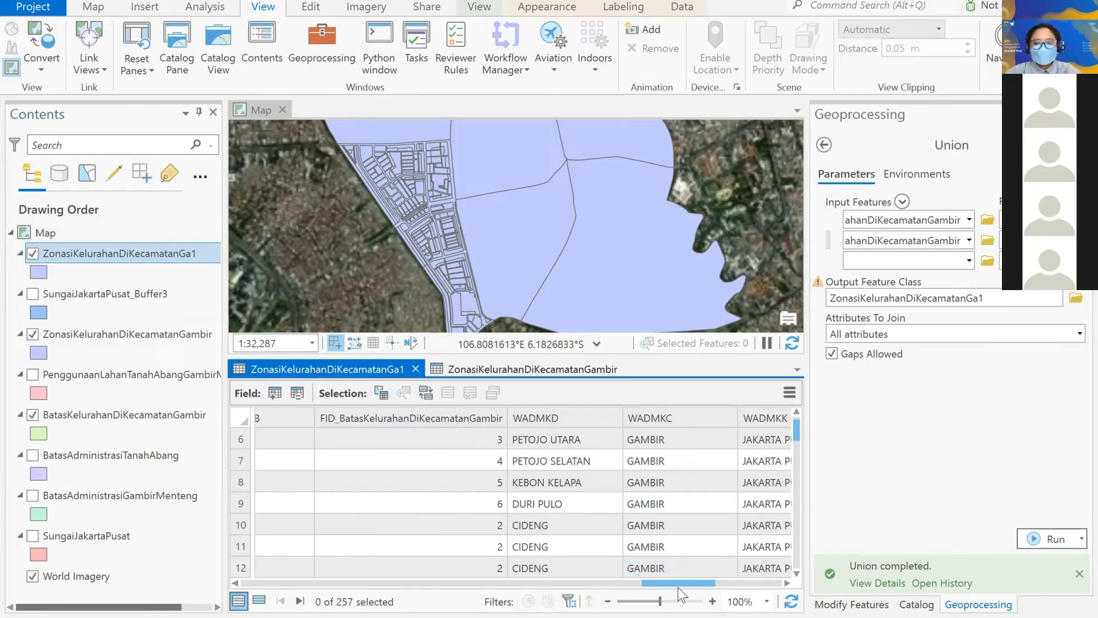
- Compare the union rows' WADMKD, WADMKC and WADMKK values with the polygons on the map, enlarging the map view over the table
{"action": "mouse_move", "coordinate": [681, 581]}
{"action": "left_mouse_down"}
{"action": "mouse_move", "coordinate": [692, 580]}
{"action": "mouse_move", "coordinate": [674, 583]}
{"action": "left_mouse_up"}
{"action": "scroll", "coordinate": [690, 501], "scroll_direction": "up", "scroll_amount": 1}
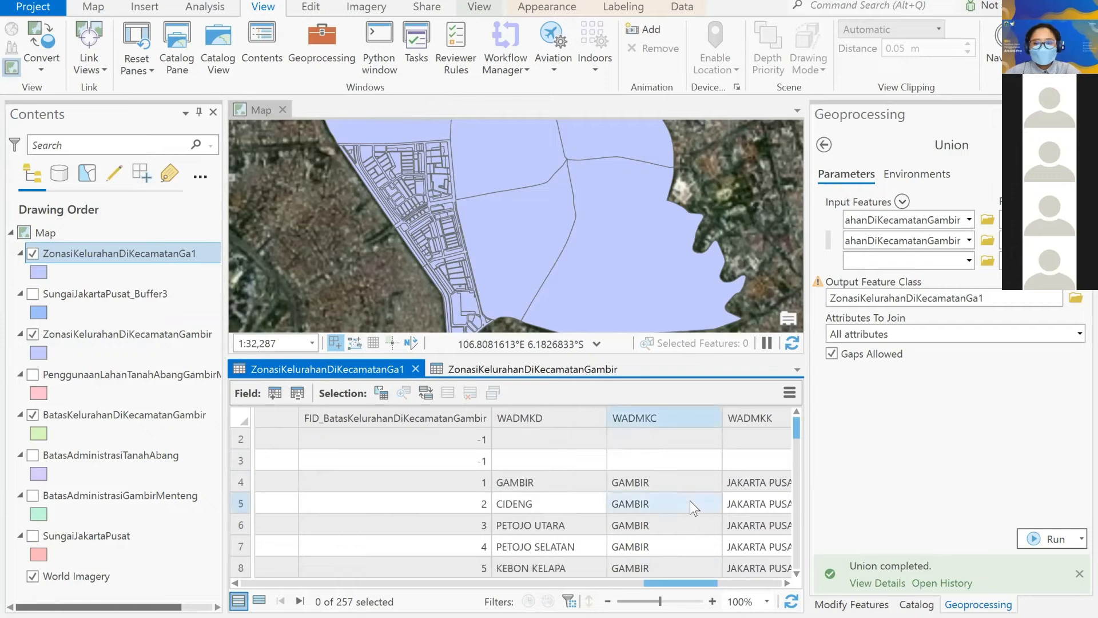
{"action": "scroll", "coordinate": [690, 501], "scroll_direction": "down", "scroll_amount": 3}
{"action": "scroll", "coordinate": [690, 506], "scroll_direction": "down", "scroll_amount": 1}
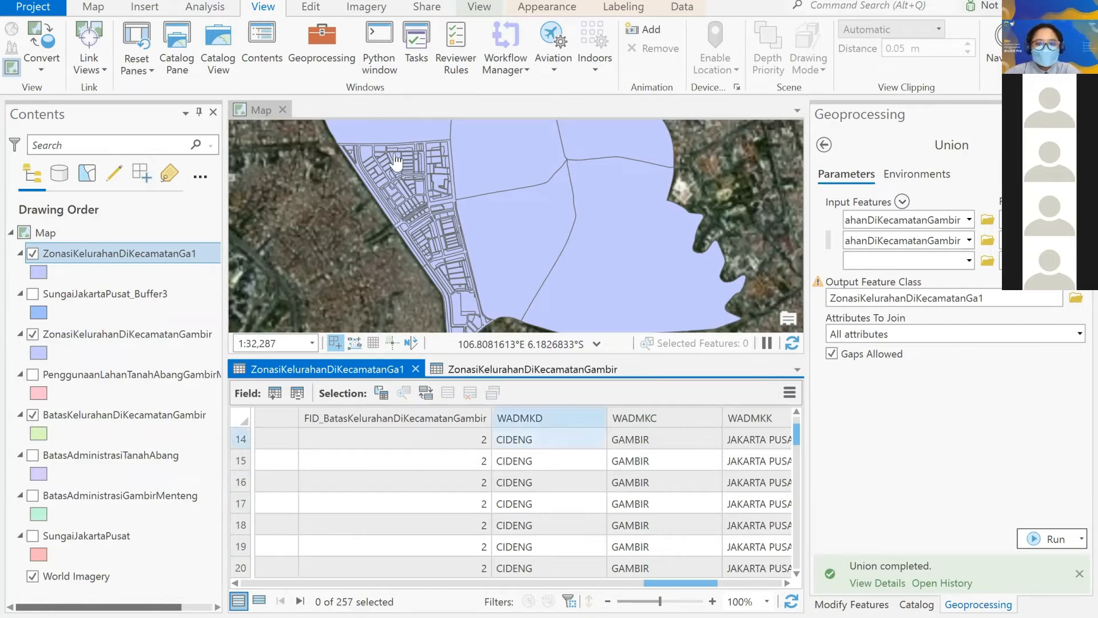
{"action": "scroll", "coordinate": [401, 165], "scroll_direction": "down", "scroll_amount": 2}
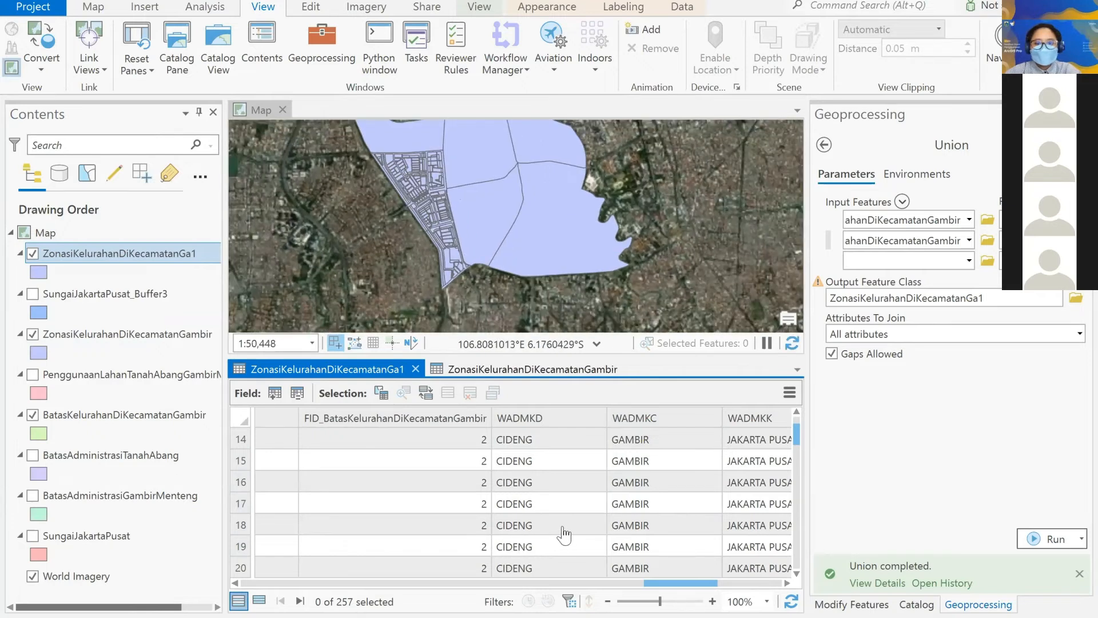
{"action": "scroll", "coordinate": [564, 533], "scroll_direction": "up", "scroll_amount": 2}
{"action": "left_click", "coordinate": [563, 526]}
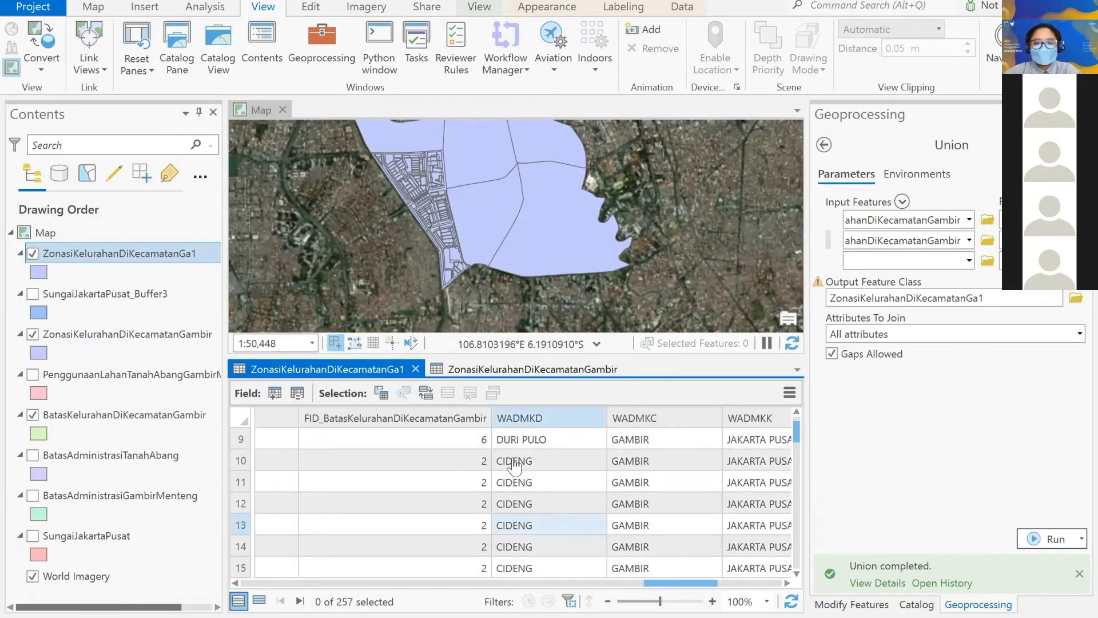
{"action": "scroll", "coordinate": [694, 589], "scroll_direction": "down", "scroll_amount": 2}
{"action": "left_click_drag", "start_coordinate": [694, 584], "coordinate": [703, 583]}
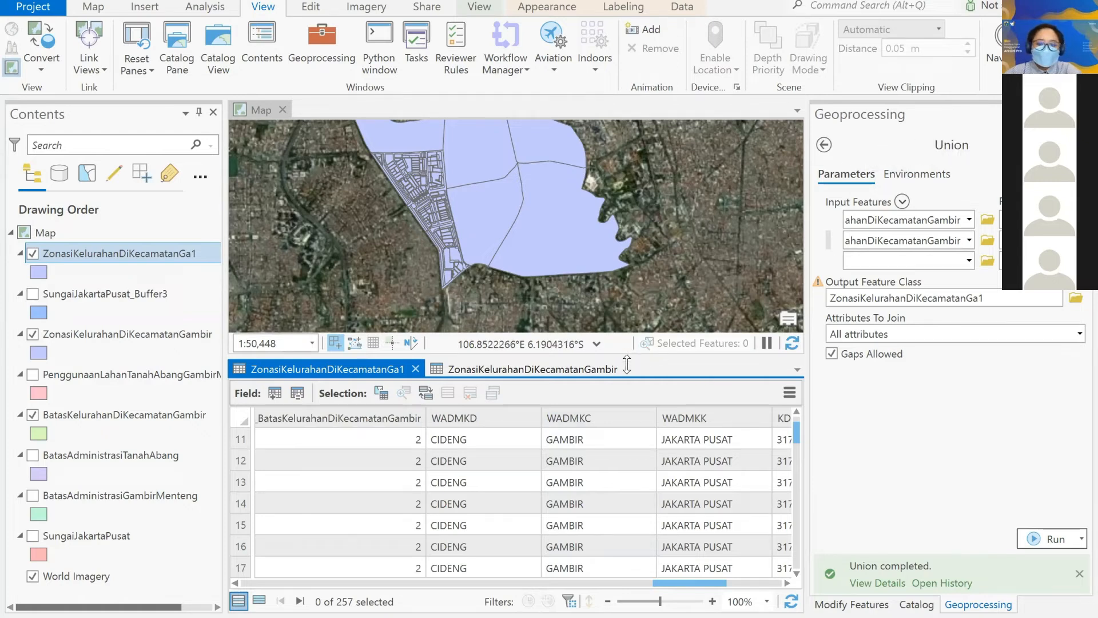
{"action": "left_click_drag", "start_coordinate": [633, 355], "coordinate": [633, 396]}
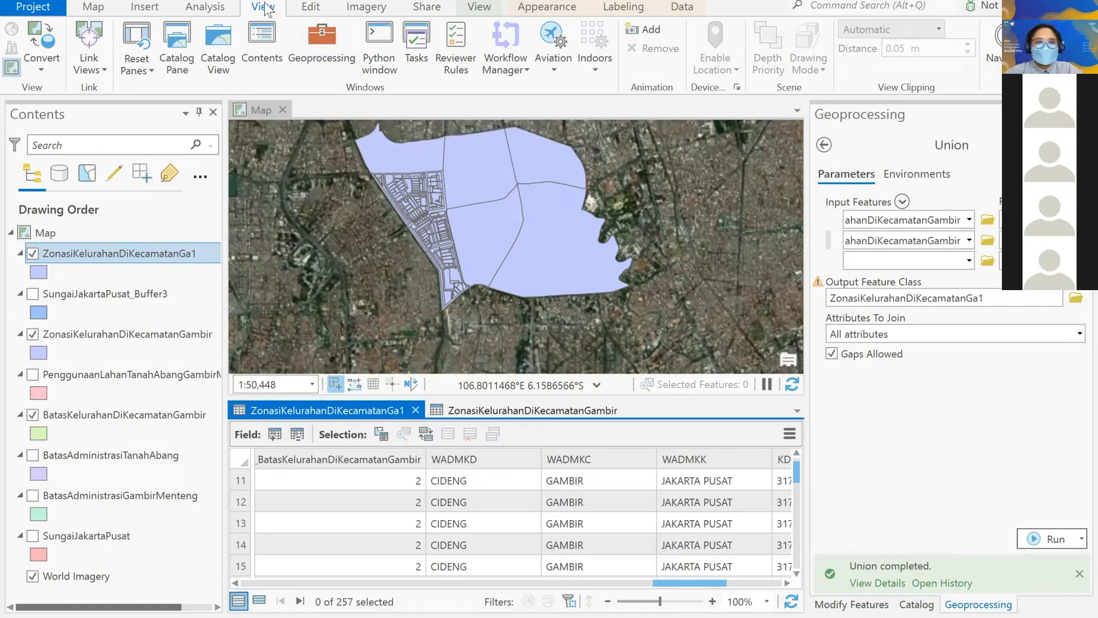
- Search the geoprocessing tools for "identity" and open the Identity analysis tool
{"action": "left_click", "coordinate": [346, 68]}
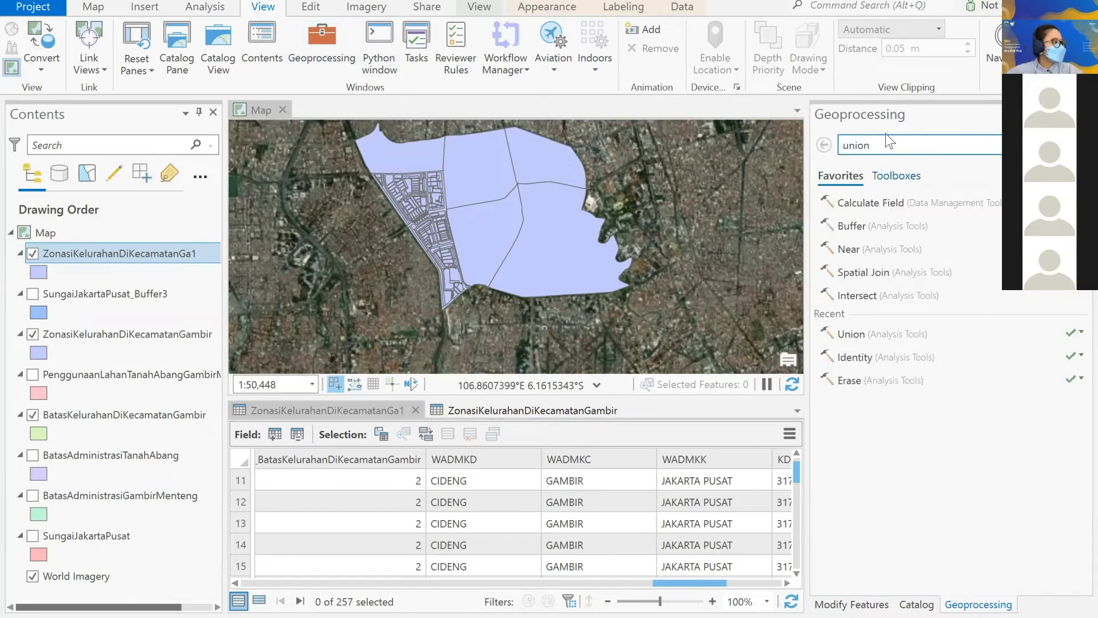
{"action": "left_click", "coordinate": [894, 146]}
{"action": "type", "text": "iden"}
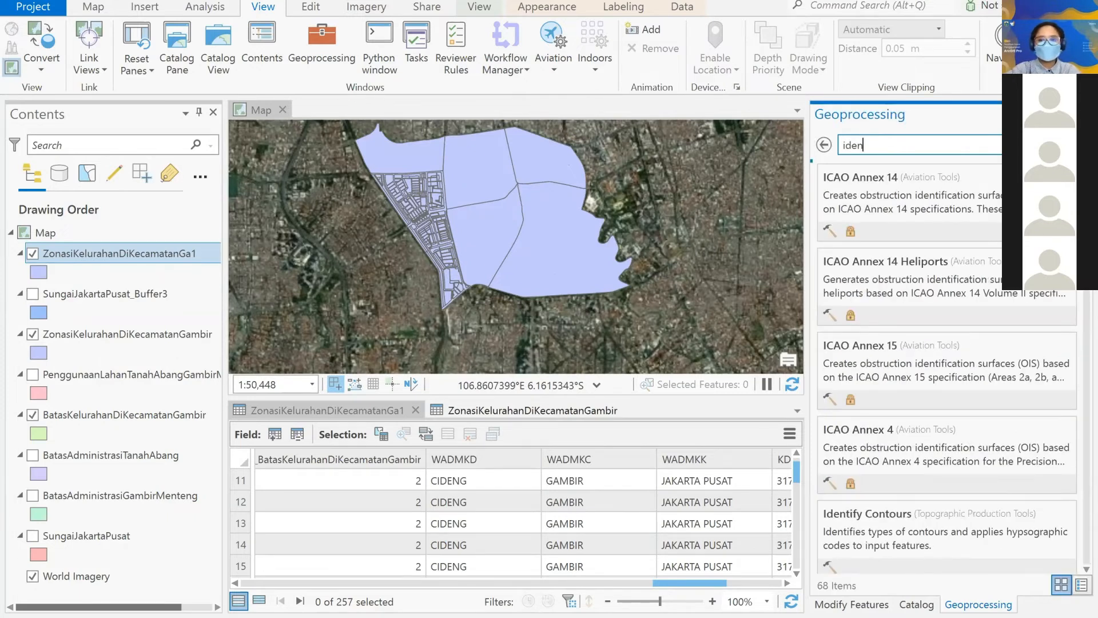
{"action": "type", "text": "tity"}
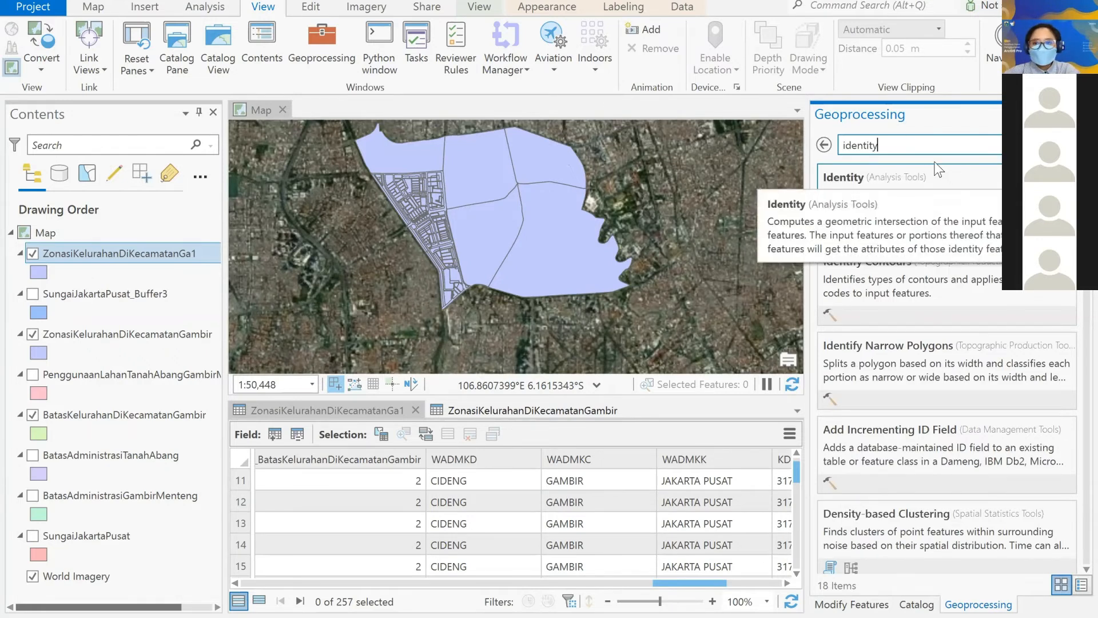
{"action": "left_click", "coordinate": [964, 180]}
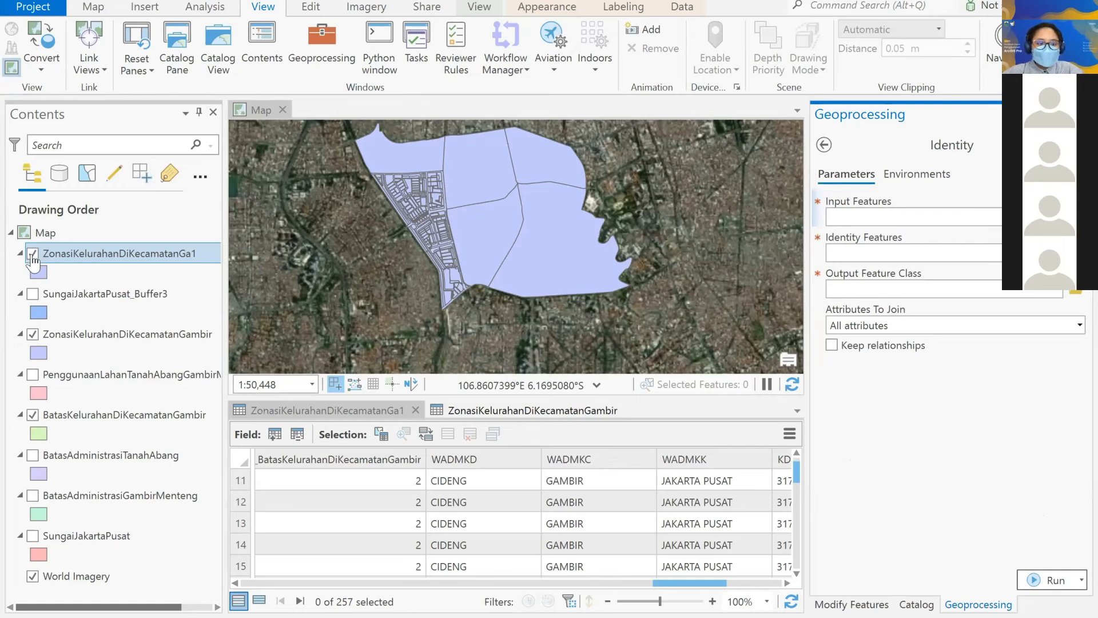
- Hide the union output, Gambir zoning and kelurahan boundary layers, and show BatasAdministrasiGambirMenteng and the PenggunaanLahanTanahAbangGambirMenteng land-use layer
{"action": "left_click", "coordinate": [32, 334]}
{"action": "left_click", "coordinate": [33, 415]}
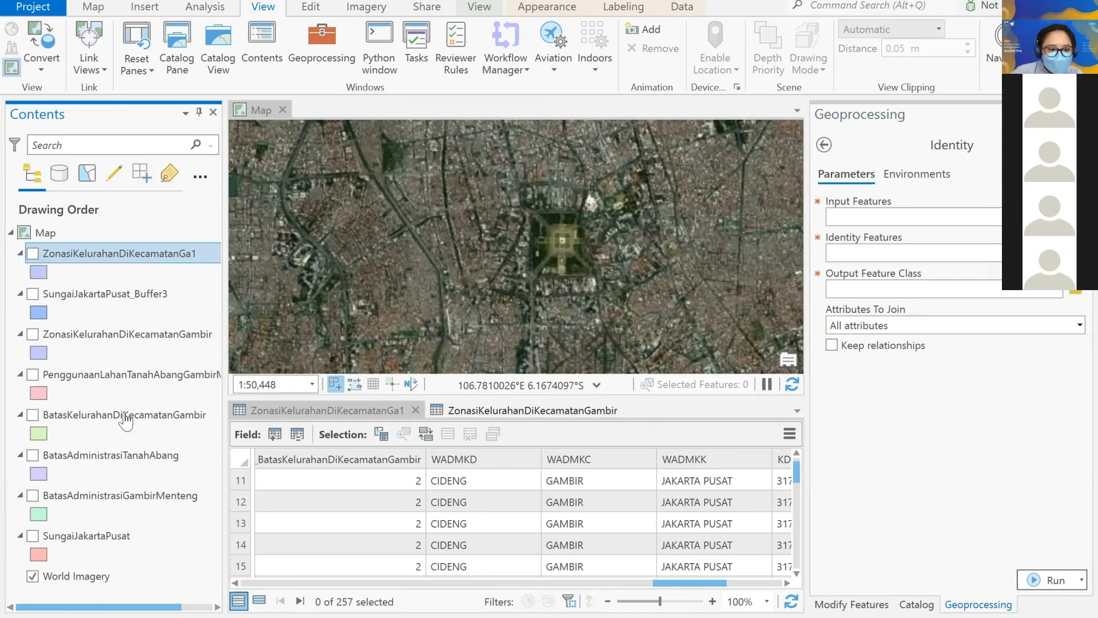
{"action": "left_click", "coordinate": [33, 496]}
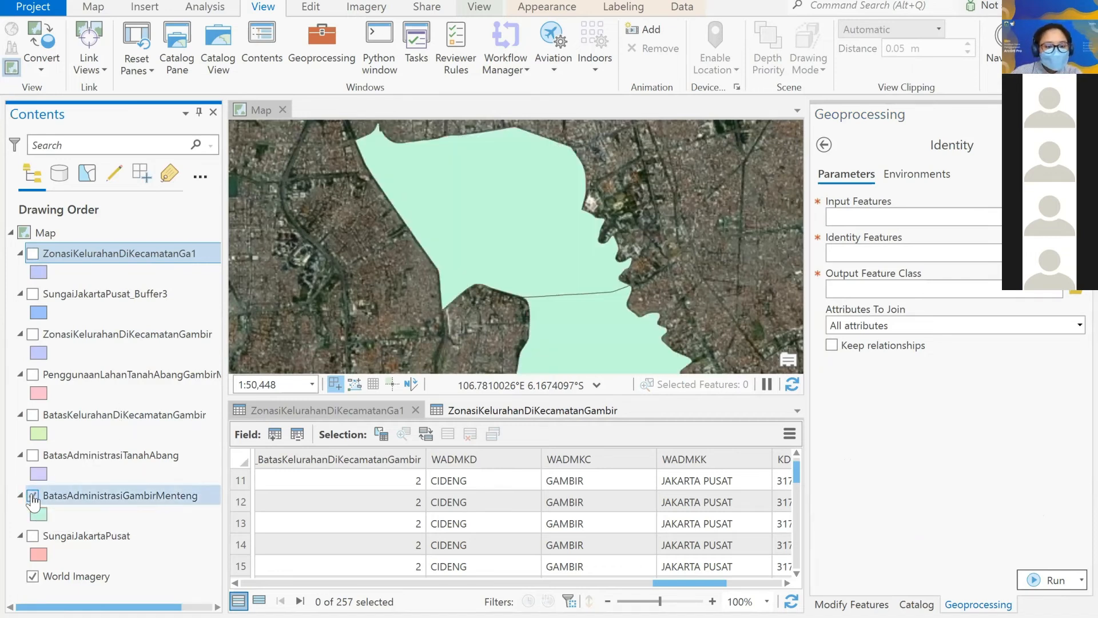
{"action": "left_click", "coordinate": [33, 375]}
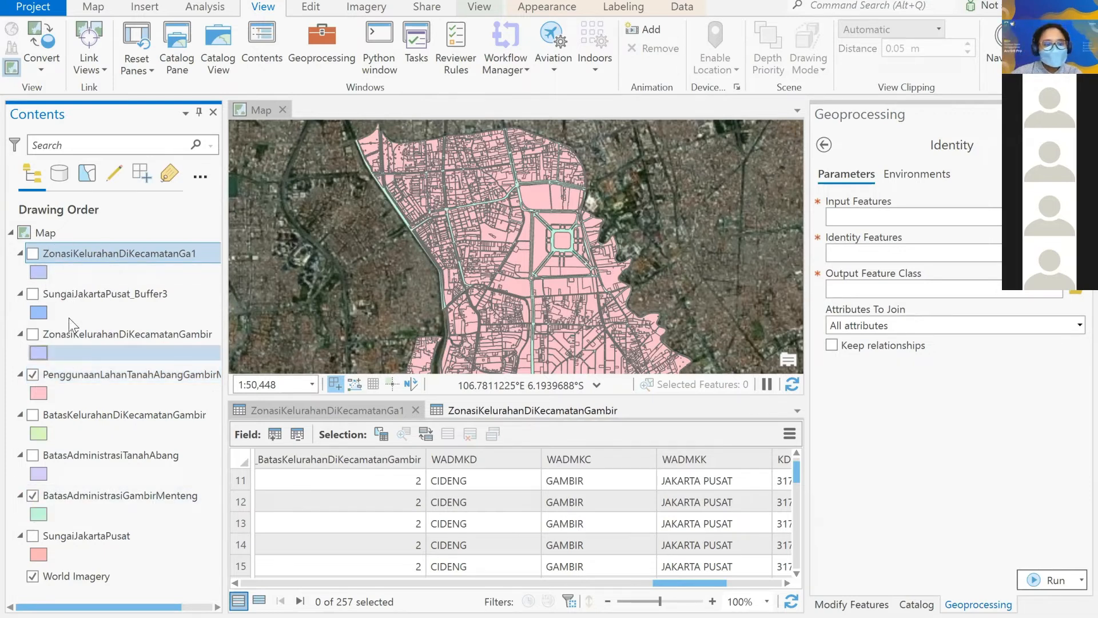
{"action": "left_click", "coordinate": [33, 375]}
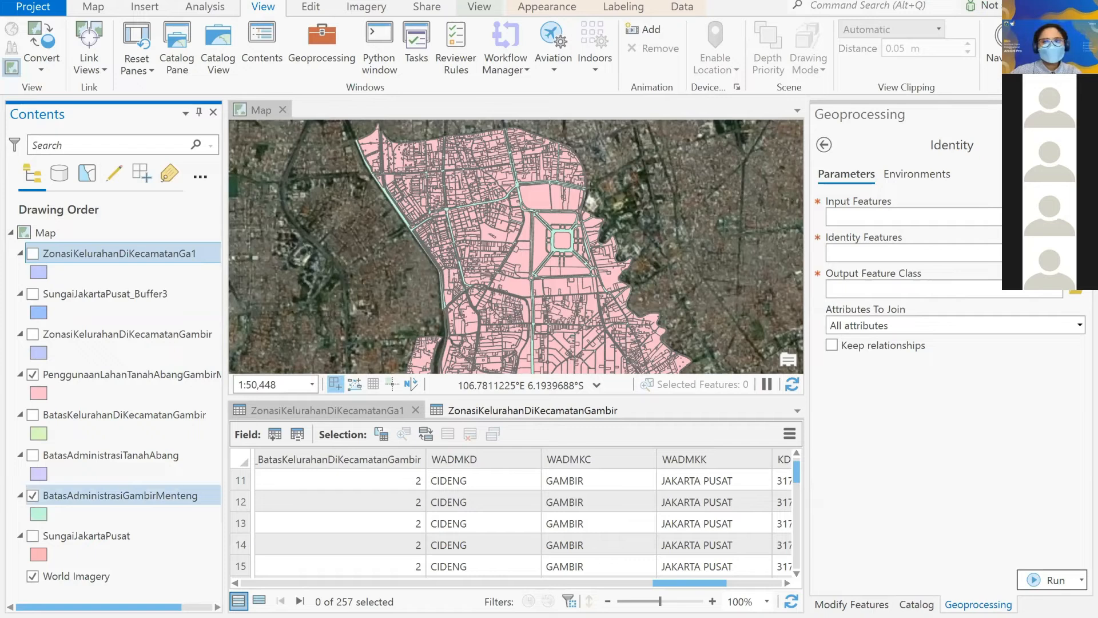
{"action": "left_click", "coordinate": [983, 550]}
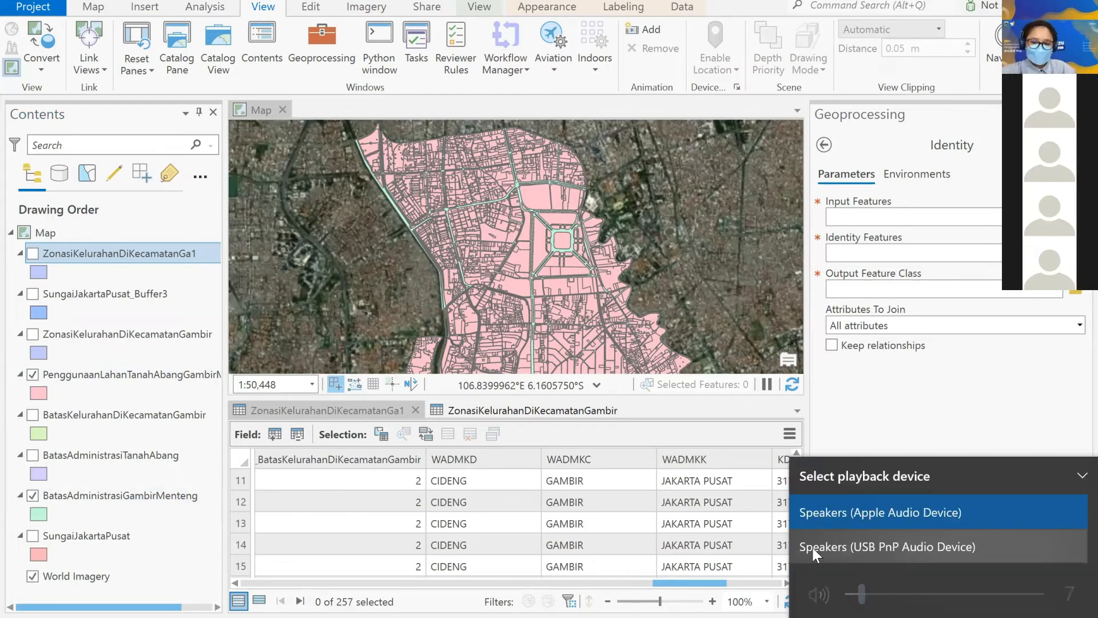
{"action": "left_click", "coordinate": [969, 438]}
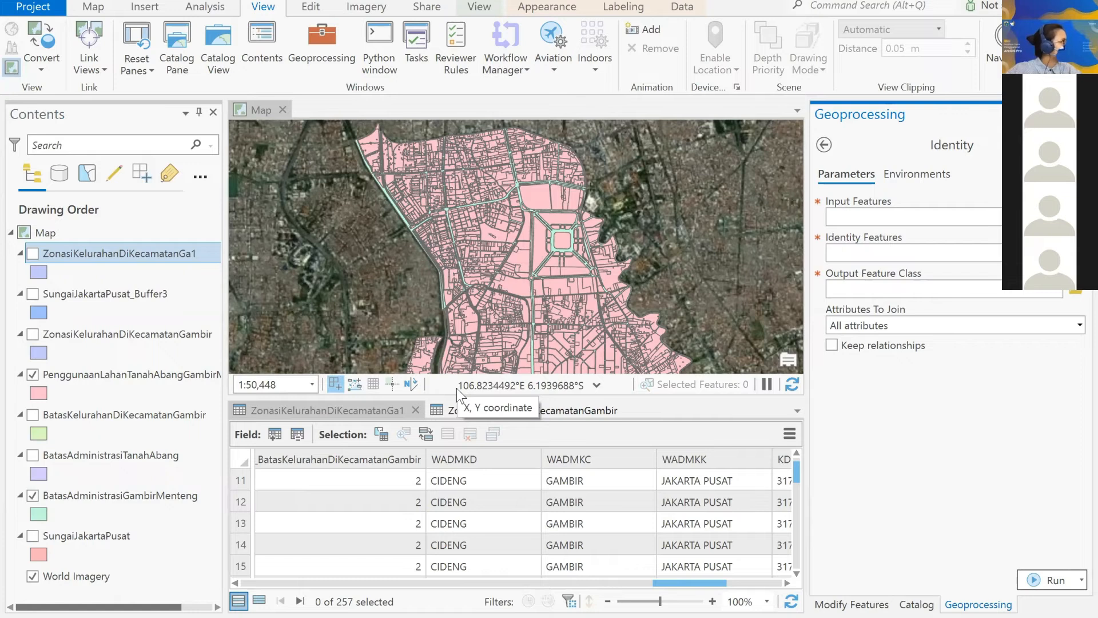
{"action": "left_click", "coordinate": [480, 478]}
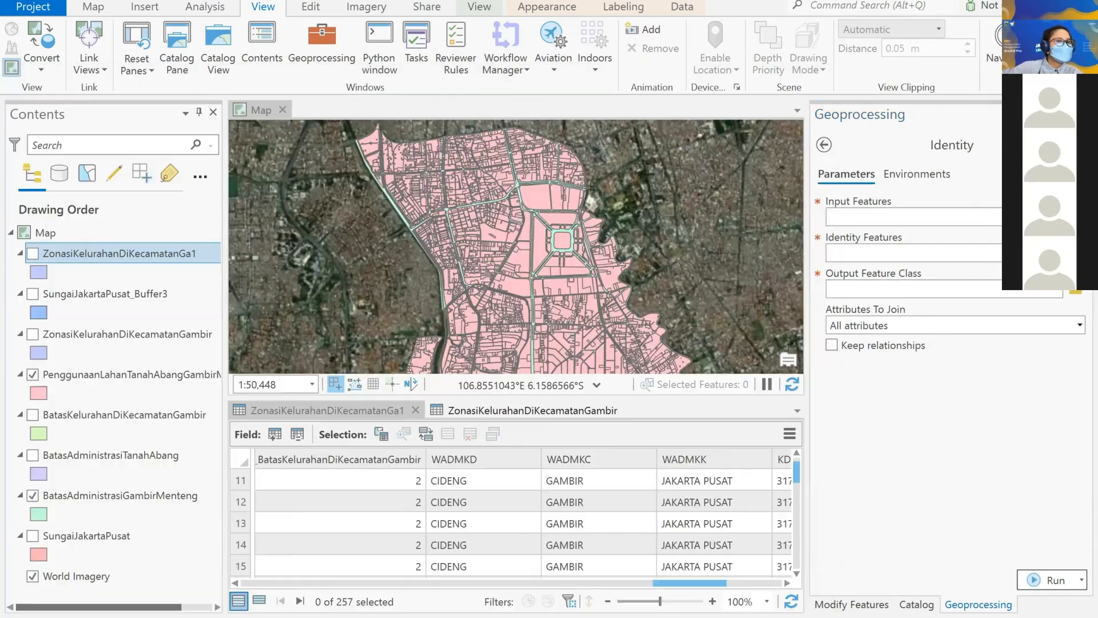
{"action": "key", "text": "alt"}
{"action": "key", "text": "alt"}
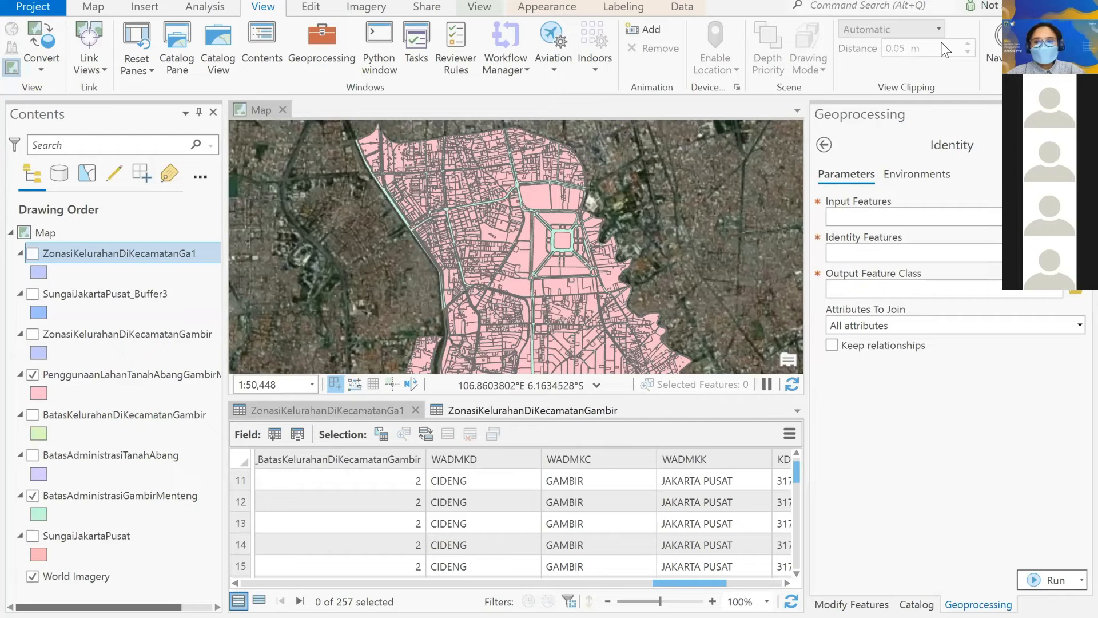
- Return to the geoprocessing tool search and reopen the Identity tool from the "identity" results
{"action": "left_click", "coordinate": [830, 147]}
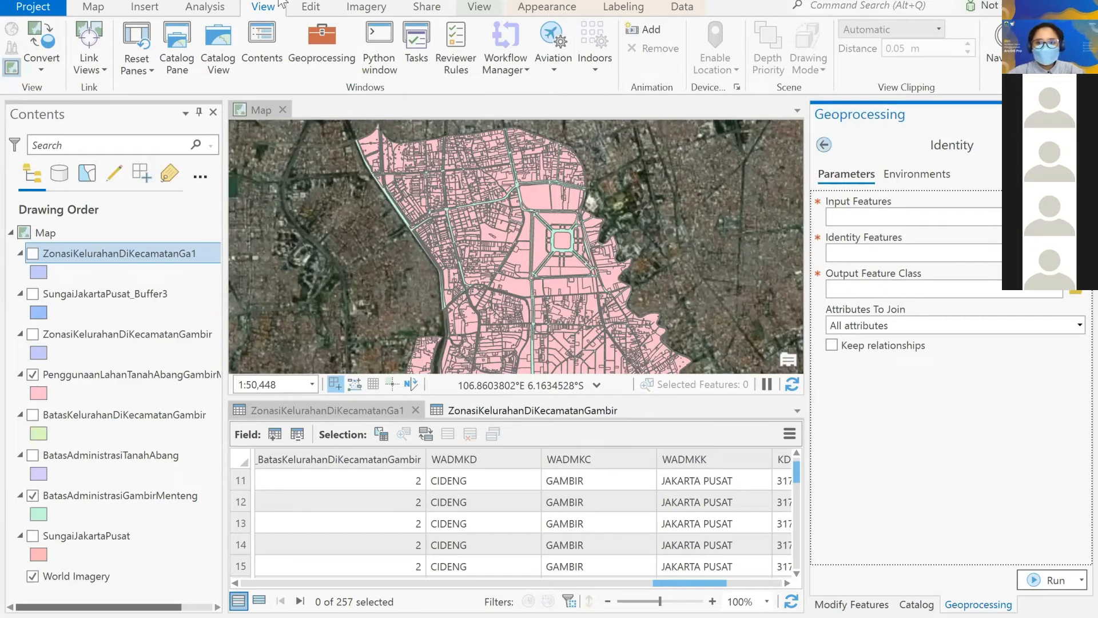
{"action": "left_click", "coordinate": [331, 53]}
{"action": "left_click", "coordinate": [951, 149]}
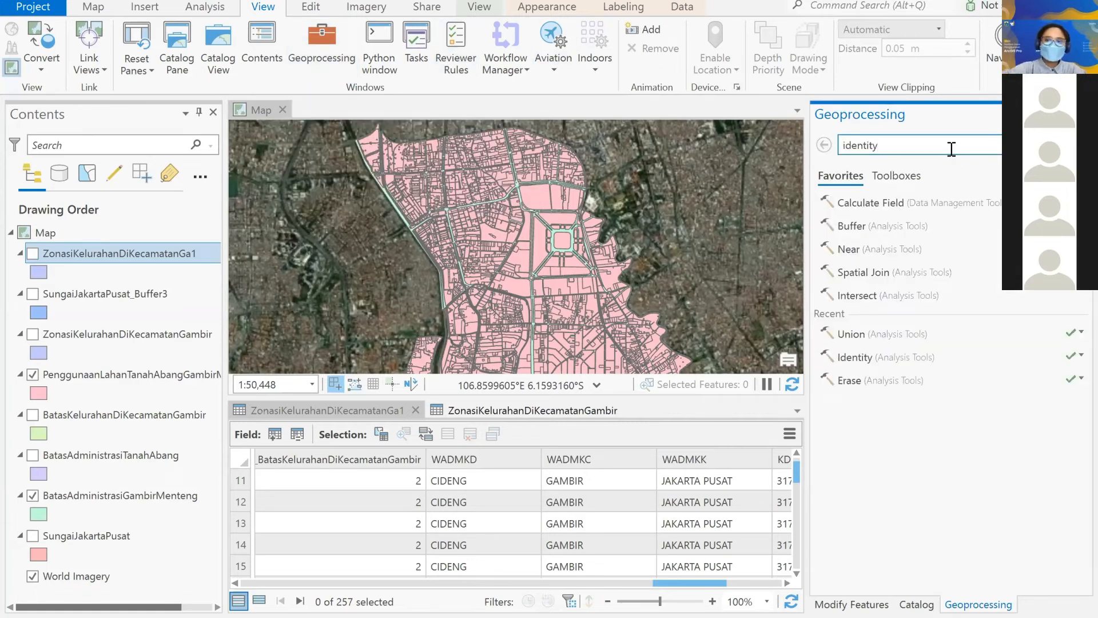
{"action": "key", "text": "Return"}
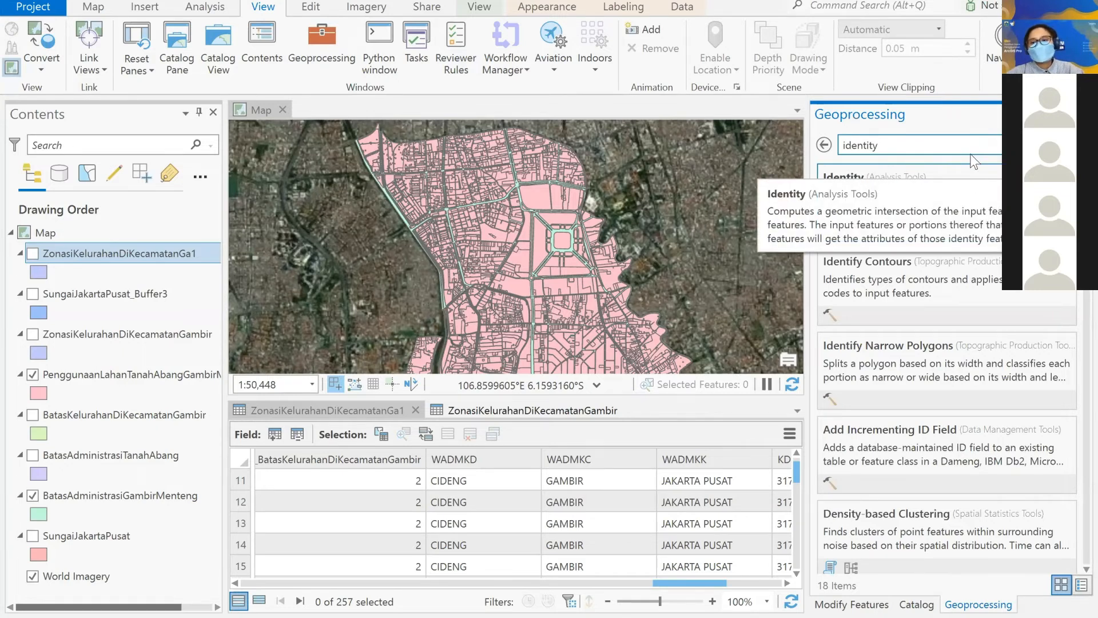
{"action": "left_click", "coordinate": [843, 173]}
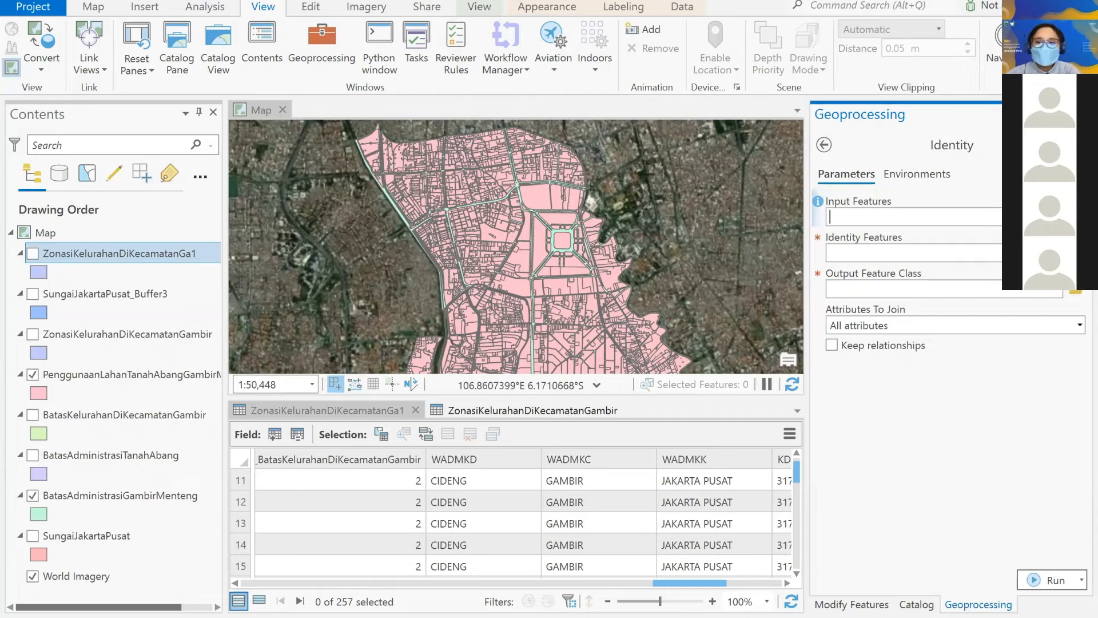
- Set the PenggunaanLahanTanahAbangGambirMenteng land-use layer as the input features of the Identity tool
{"action": "mouse_move", "coordinate": [818, 201]}
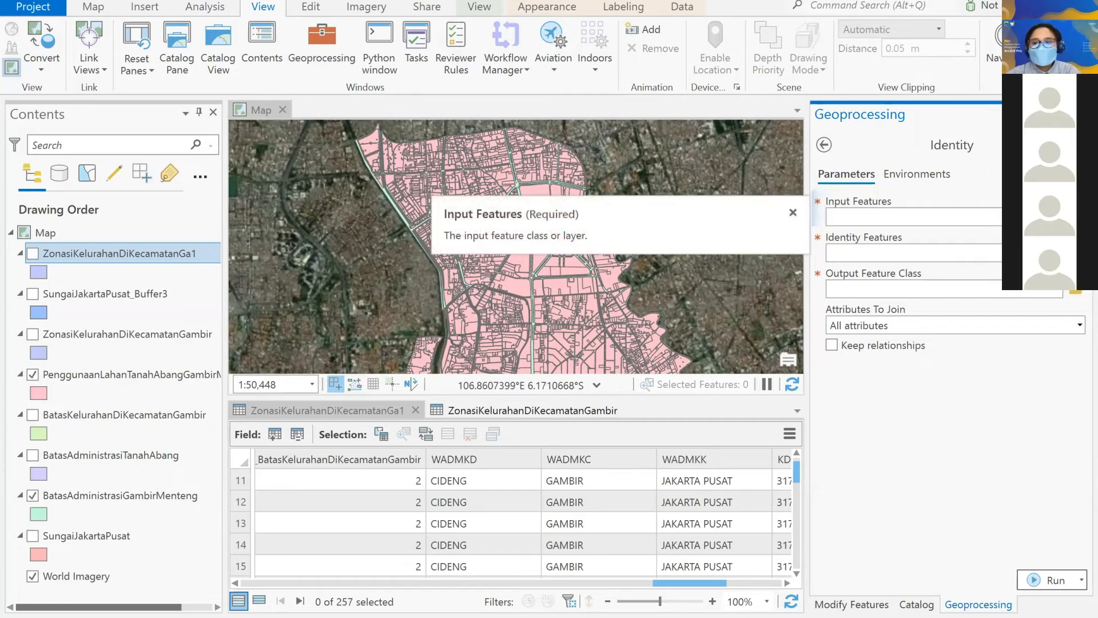
{"action": "left_click", "coordinate": [1055, 217]}
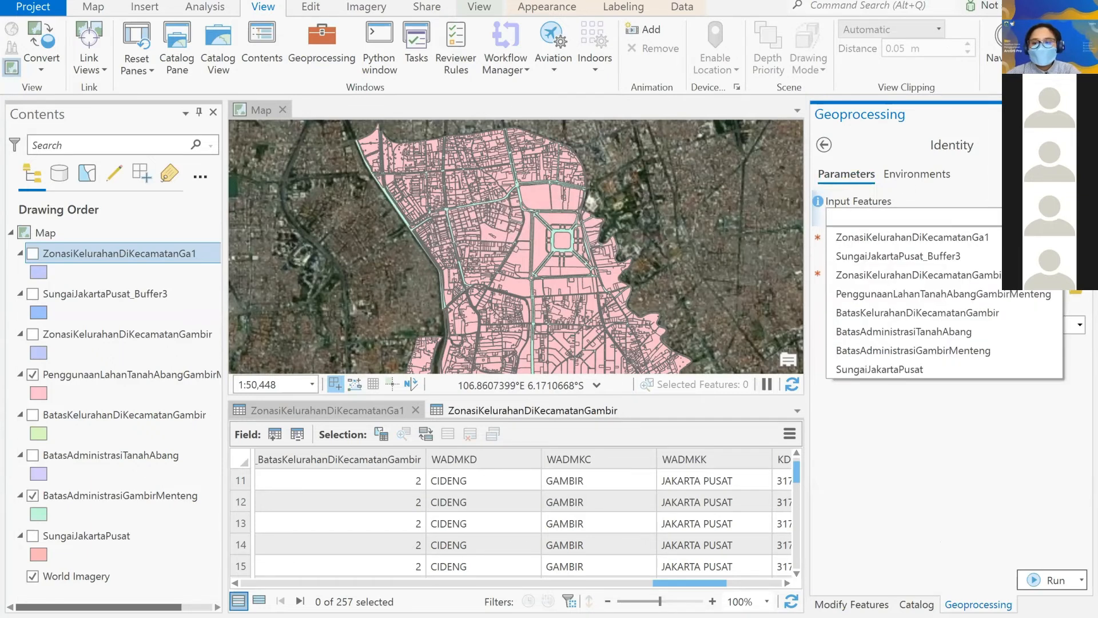
{"action": "left_click", "coordinate": [1055, 217]}
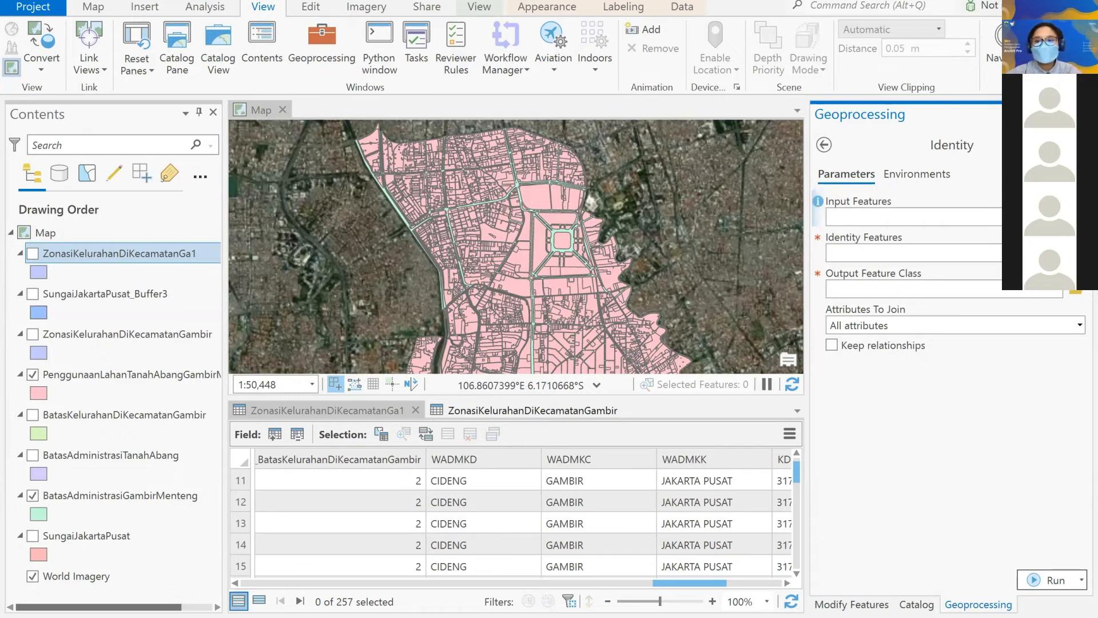
{"action": "left_click", "coordinate": [1055, 216]}
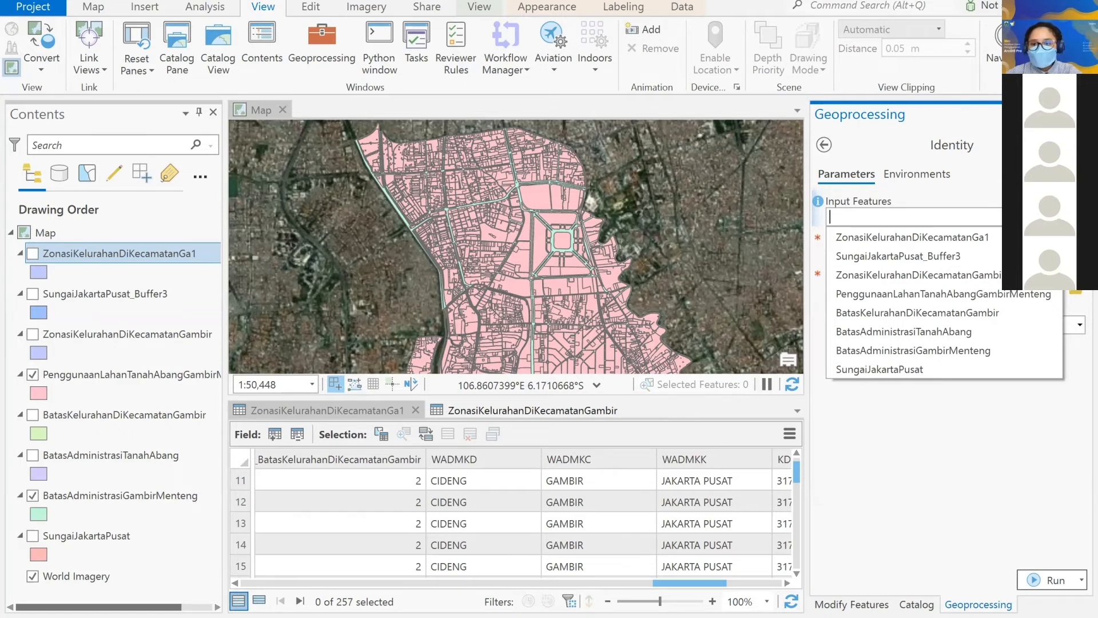
{"action": "left_click", "coordinate": [1018, 293]}
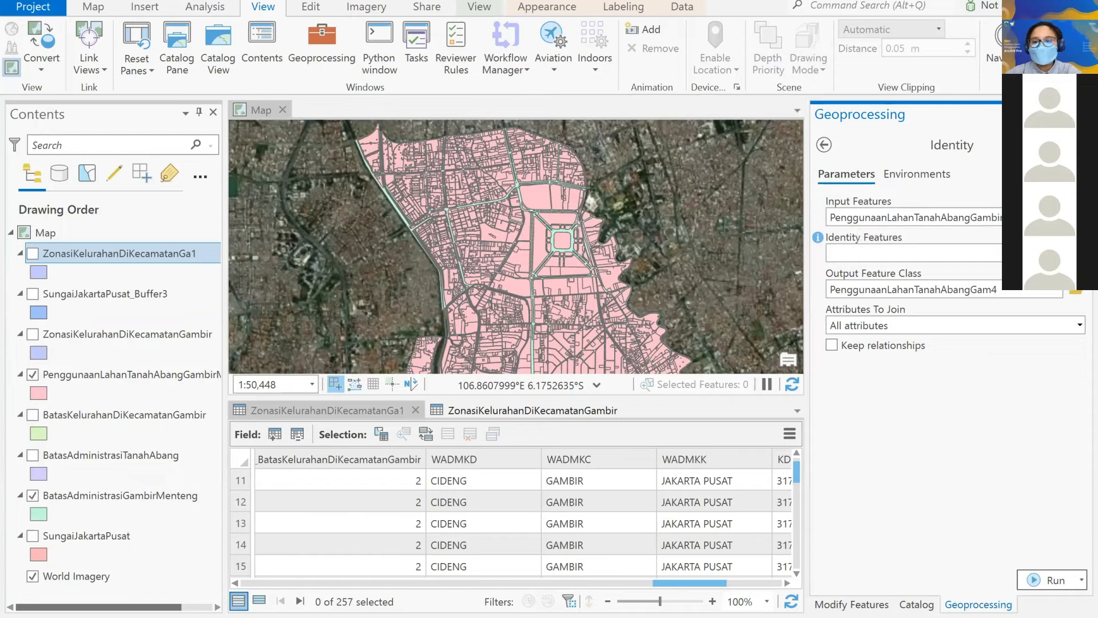
- Set BatasAdministrasiGambirMenteng as the identity features, keep all attributes joined, and run Identity to the output PenggunaanLahanTanahAbangGam4
{"action": "left_click", "coordinate": [913, 252]}
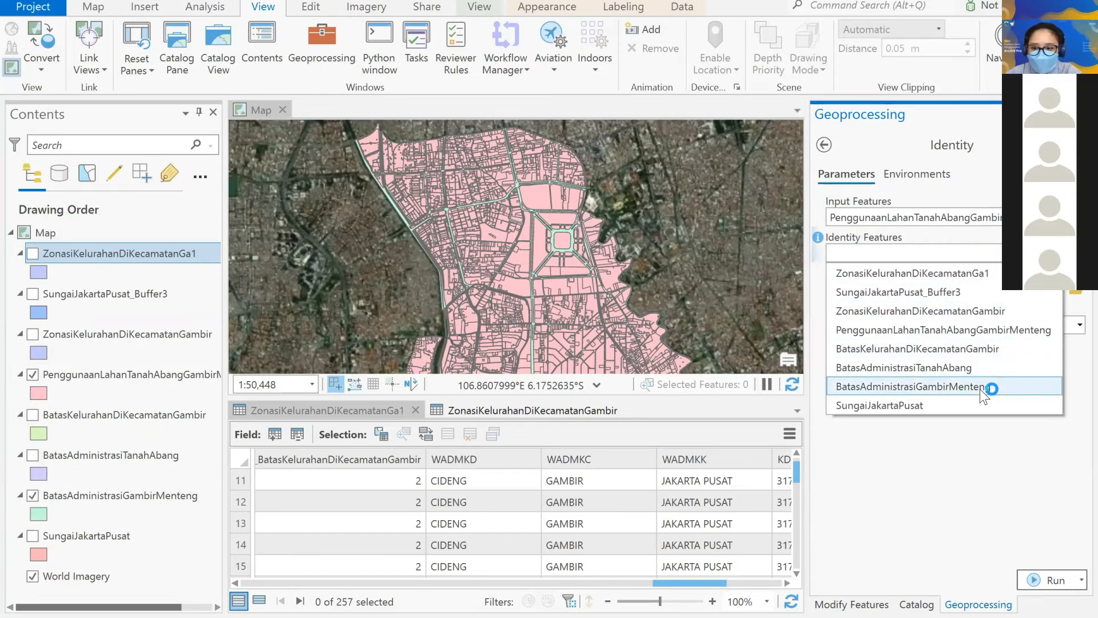
{"action": "left_click", "coordinate": [961, 386]}
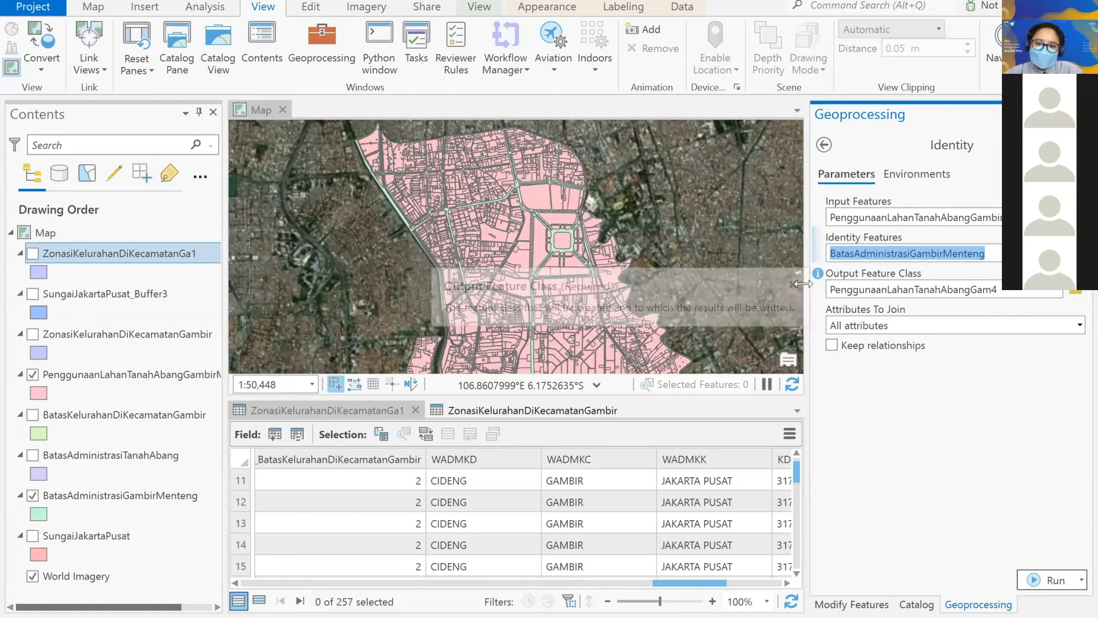
{"action": "mouse_move", "coordinate": [818, 274]}
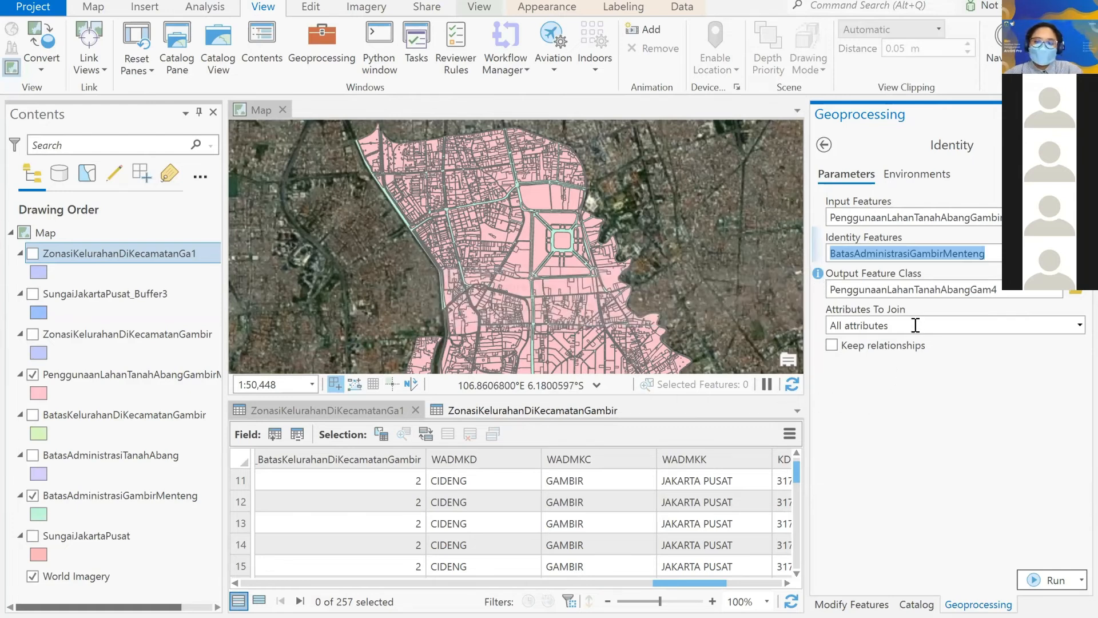
{"action": "left_click", "coordinate": [924, 353]}
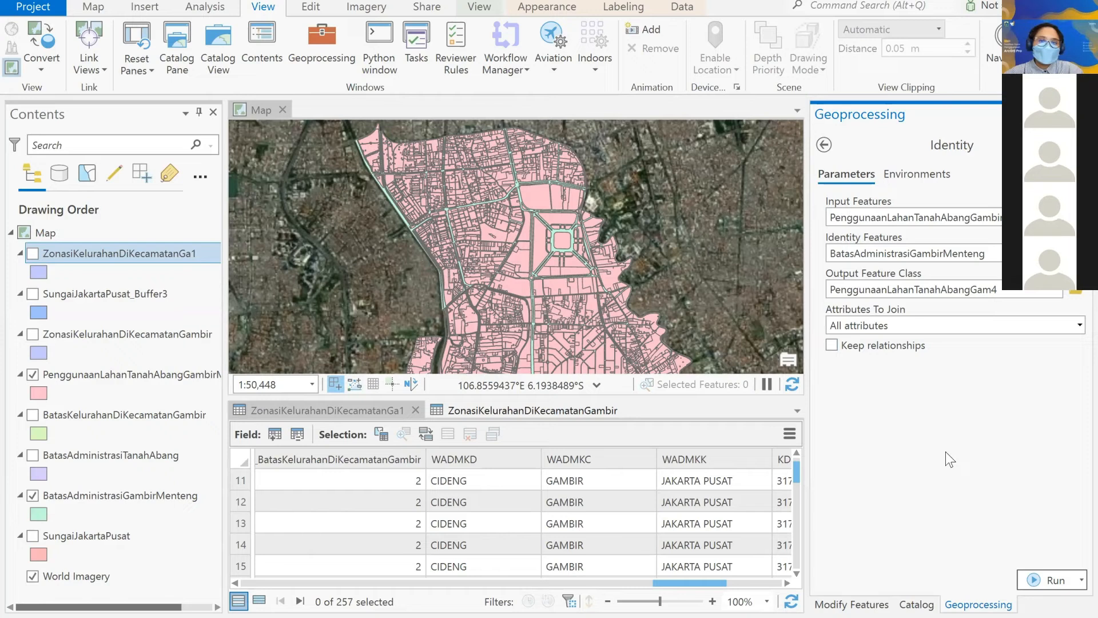
{"action": "left_click", "coordinate": [1055, 580]}
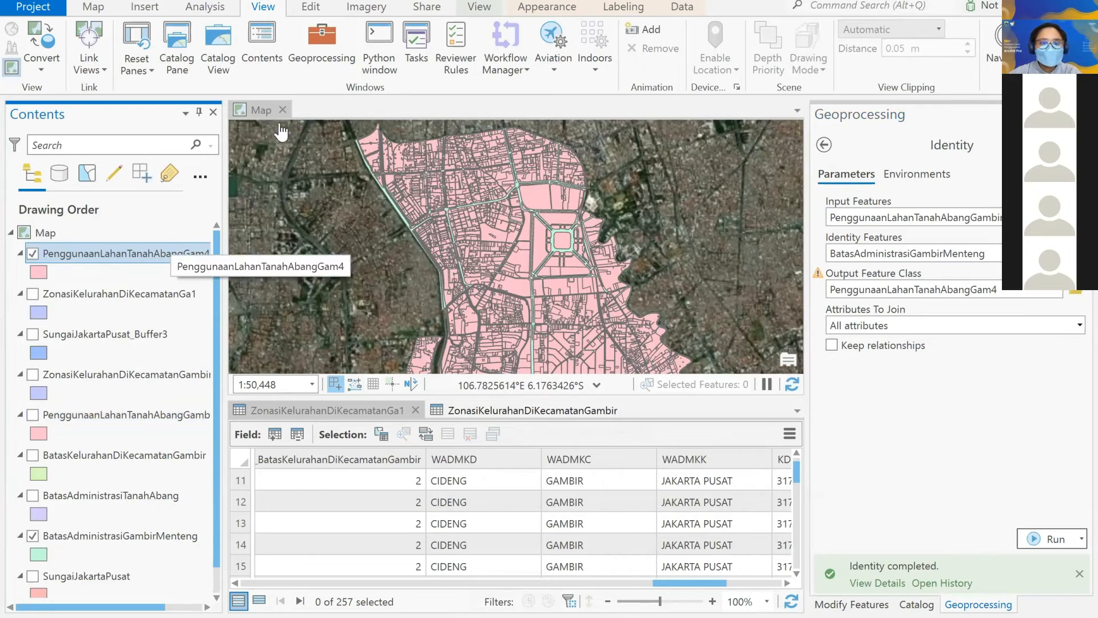
- Open the attribute table of the PenggunaanLahanTanahAbangGam4 output, review its joined administrative fields, and enlarge the table view
{"action": "right_click", "coordinate": [163, 254]}
{"action": "left_click", "coordinate": [221, 123]}
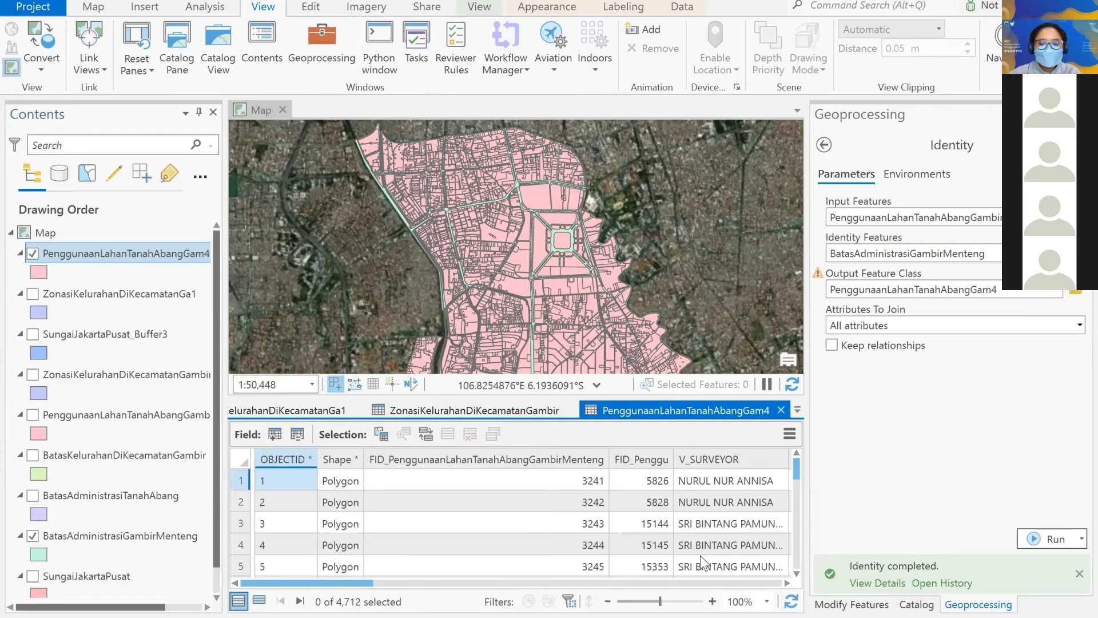
{"action": "scroll", "coordinate": [704, 554], "scroll_direction": "right", "scroll_amount": 3}
{"action": "scroll", "coordinate": [707, 553], "scroll_direction": "right", "scroll_amount": 3}
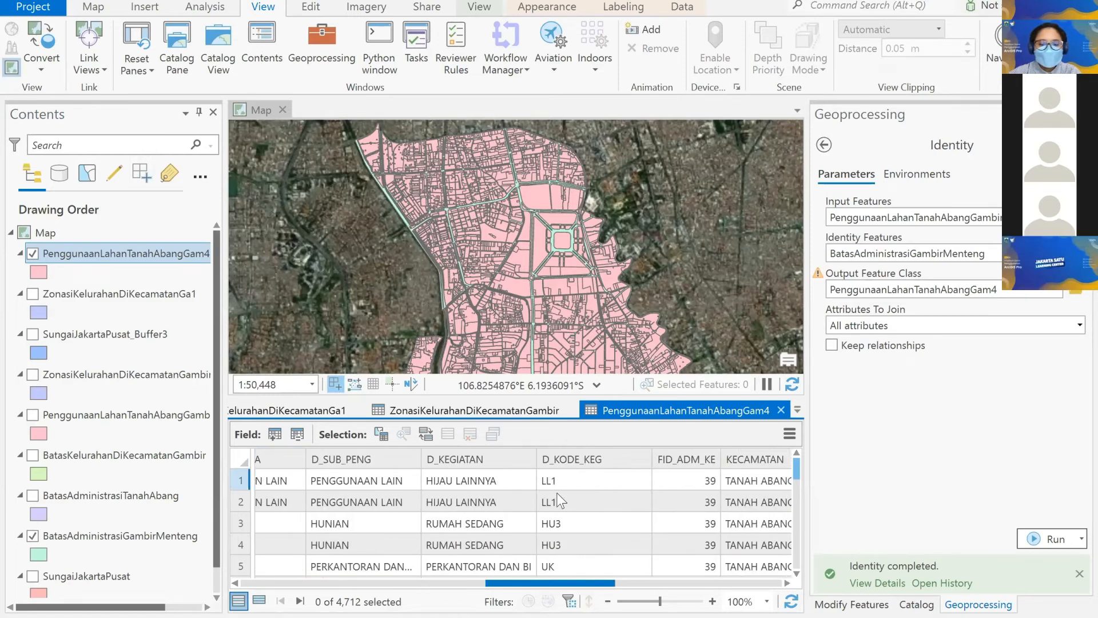
{"action": "scroll", "coordinate": [709, 488], "scroll_direction": "right", "scroll_amount": 3}
{"action": "scroll", "coordinate": [797, 492], "scroll_direction": "down", "scroll_amount": 15}
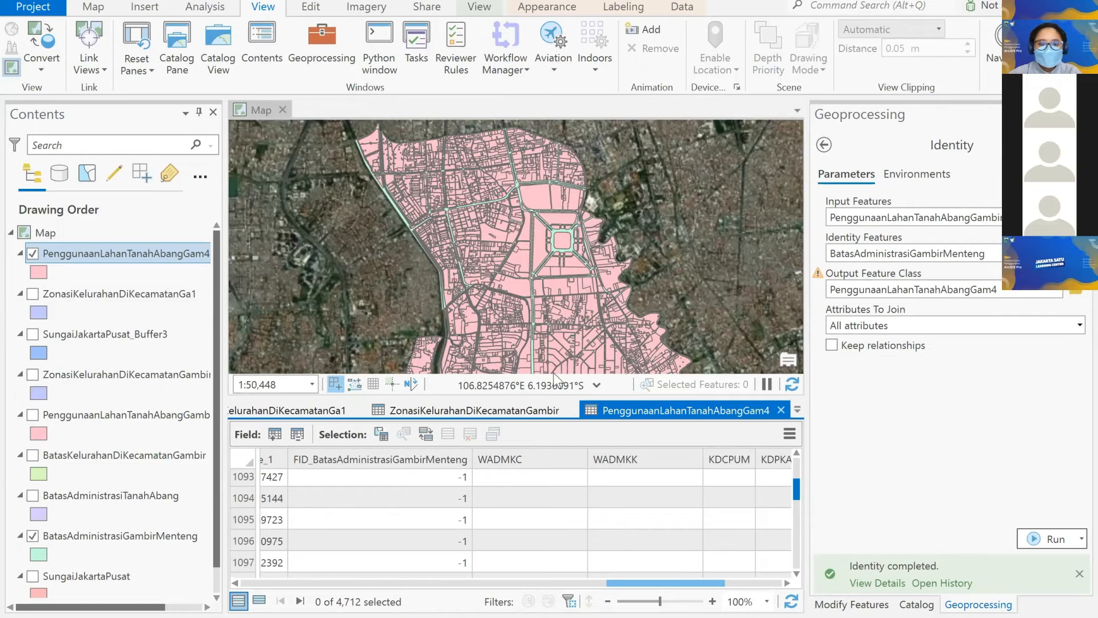
{"action": "left_click_drag", "start_coordinate": [562, 394], "coordinate": [562, 347]}
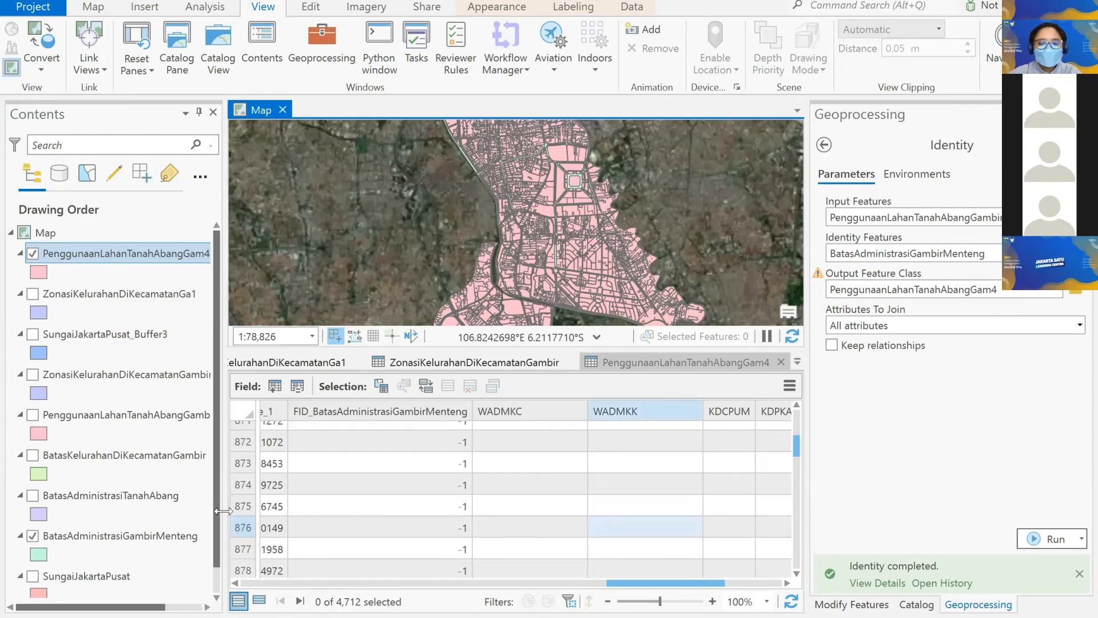
- Select a record with an empty WADMKC value in the Identity output table to check it against the map
{"action": "key", "text": "Left"}
{"action": "left_click", "coordinate": [241, 510]}
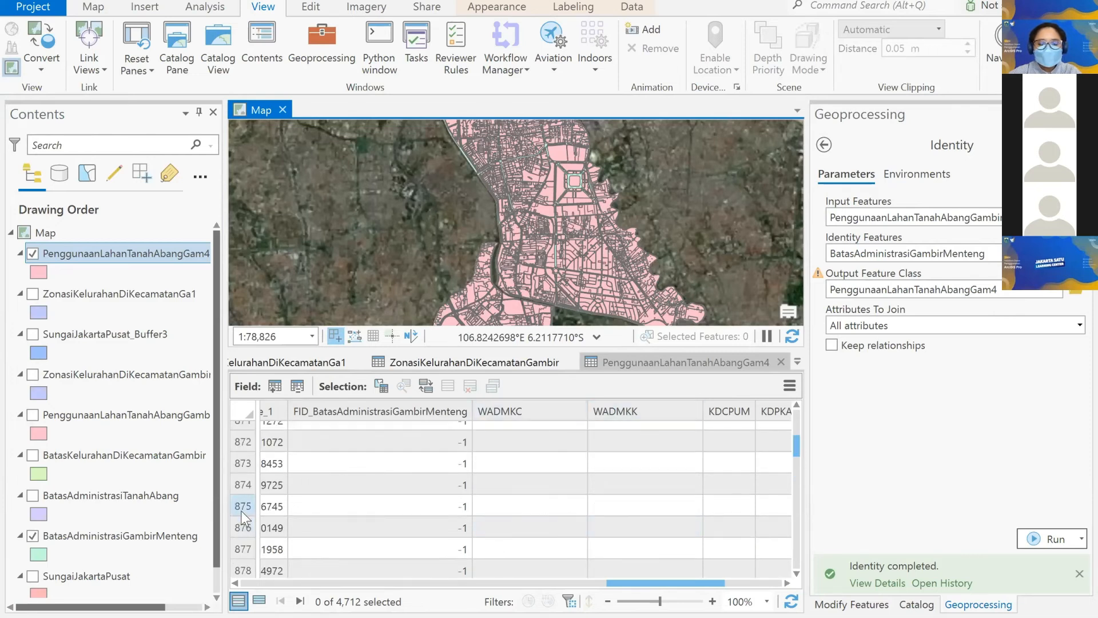
{"action": "left_click", "coordinate": [546, 509]}
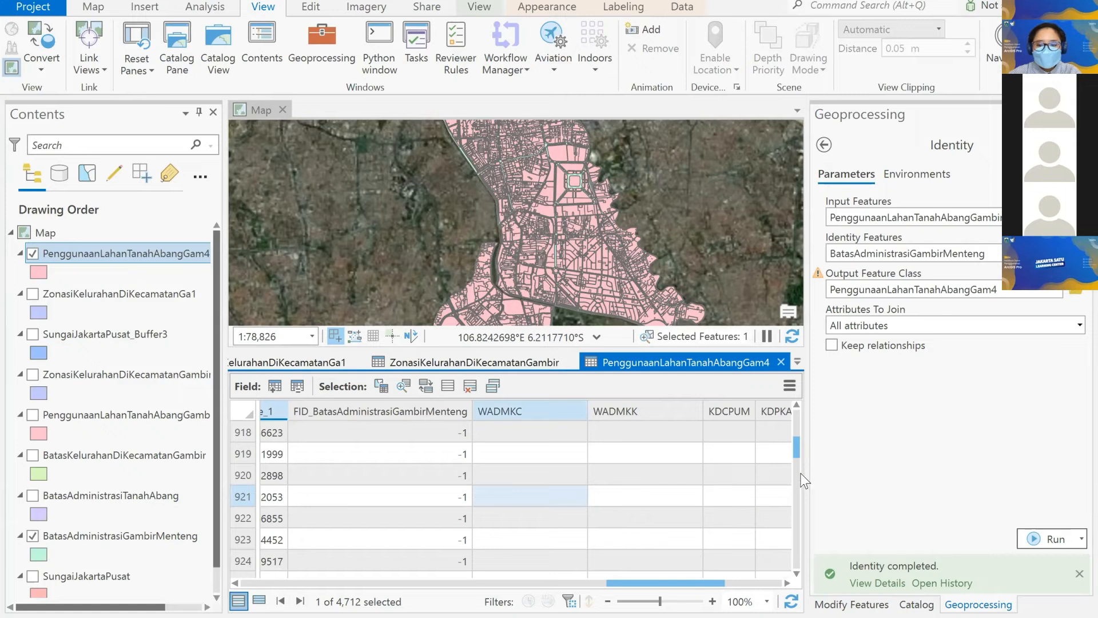
- Examine the WADMKC and WADMKK values down the Identity output table and select row 3045 to locate it on the map
{"action": "scroll", "coordinate": [579, 476], "scroll_direction": "down", "scroll_amount": 6}
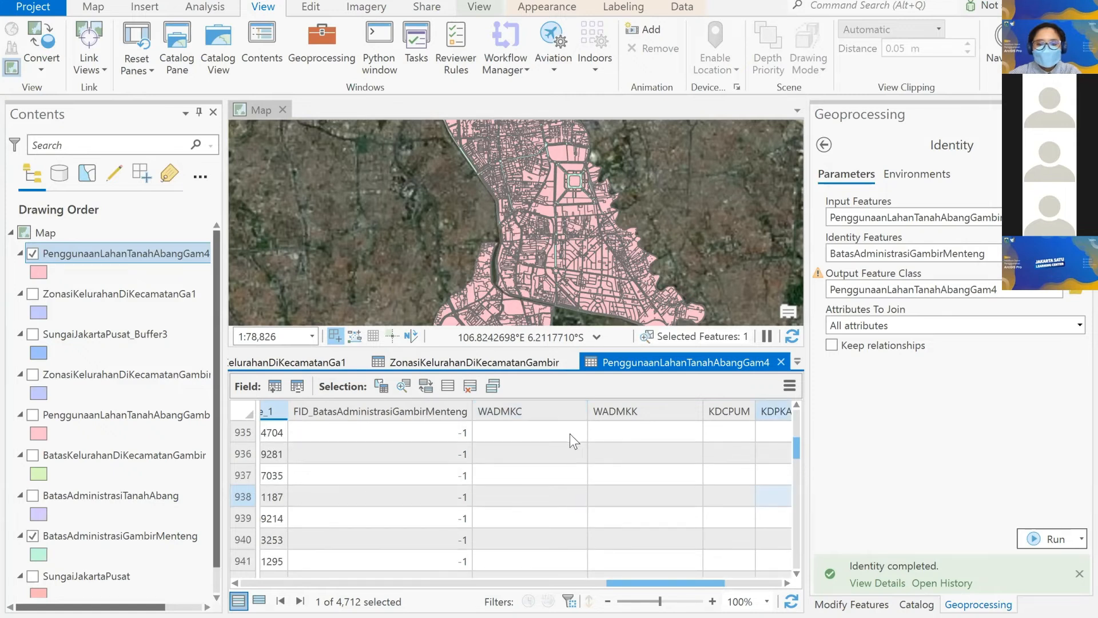
{"action": "scroll", "coordinate": [569, 434], "scroll_direction": "down", "scroll_amount": 20}
{"action": "scroll", "coordinate": [569, 434], "scroll_direction": "up", "scroll_amount": 3}
{"action": "scroll", "coordinate": [569, 433], "scroll_direction": "down", "scroll_amount": 5}
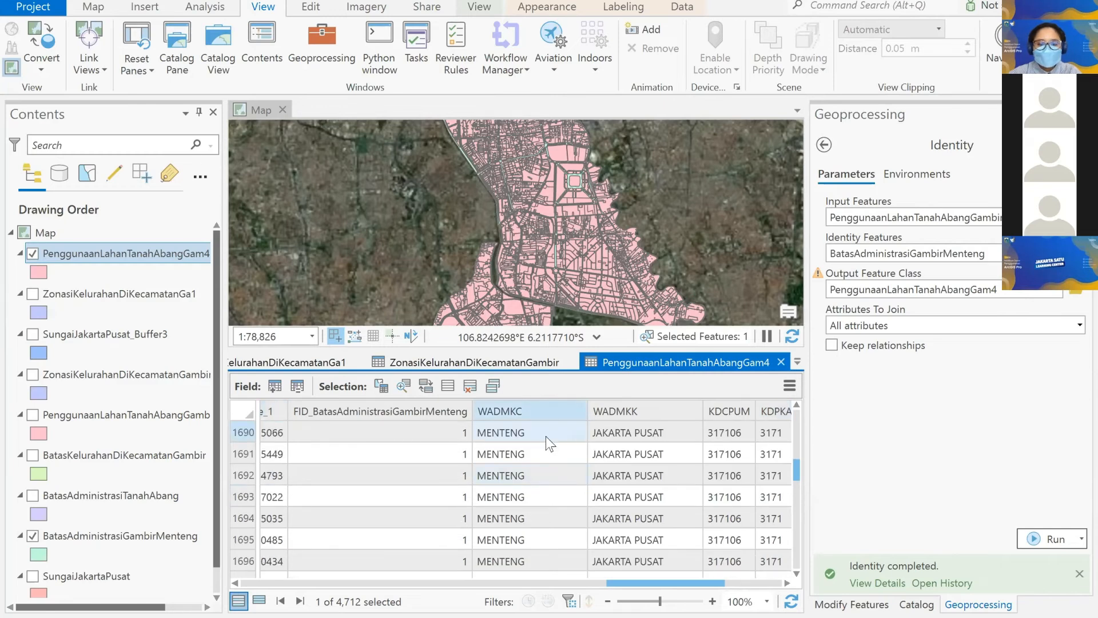
{"action": "scroll", "coordinate": [543, 441], "scroll_direction": "down", "scroll_amount": 7}
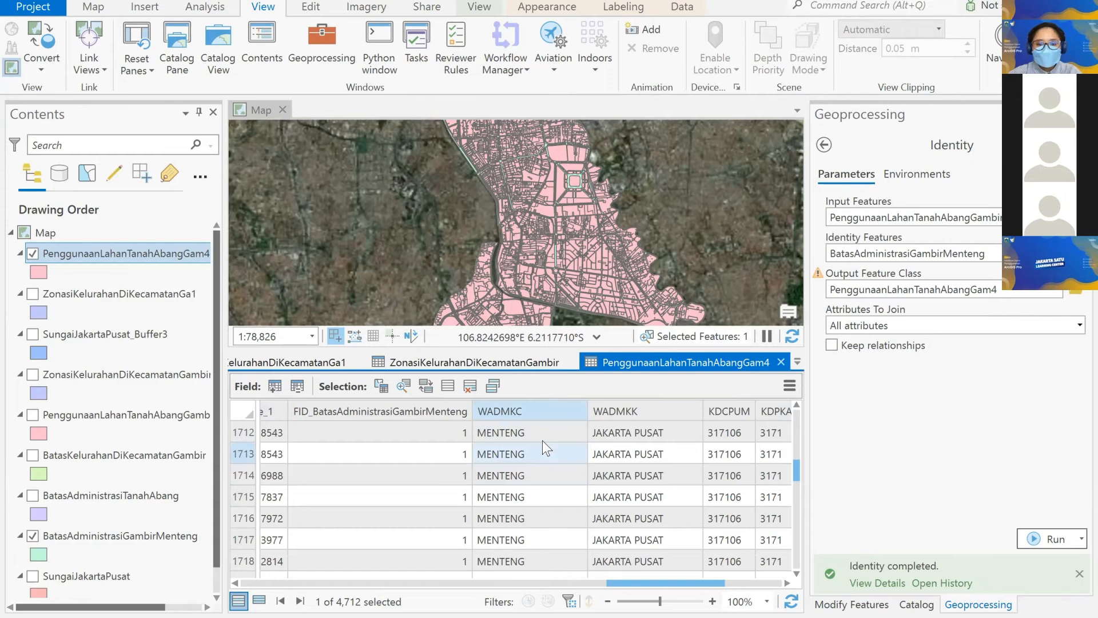
{"action": "scroll", "coordinate": [767, 477], "scroll_direction": "down", "scroll_amount": 3}
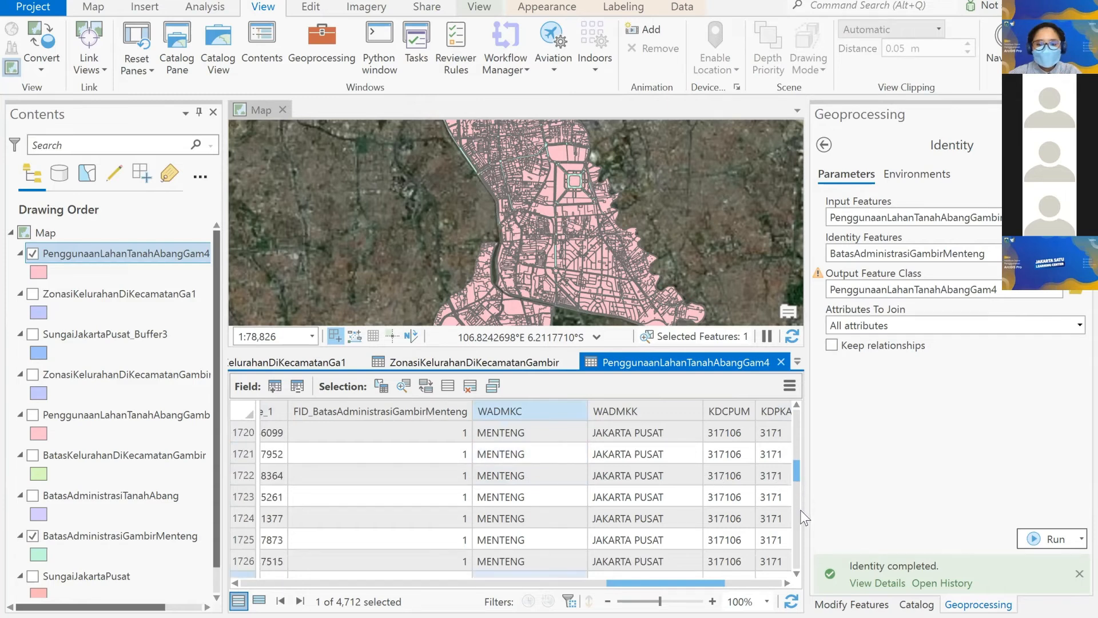
{"action": "left_click_drag", "start_coordinate": [796, 470], "coordinate": [801, 510]}
{"action": "left_click", "coordinate": [518, 477]}
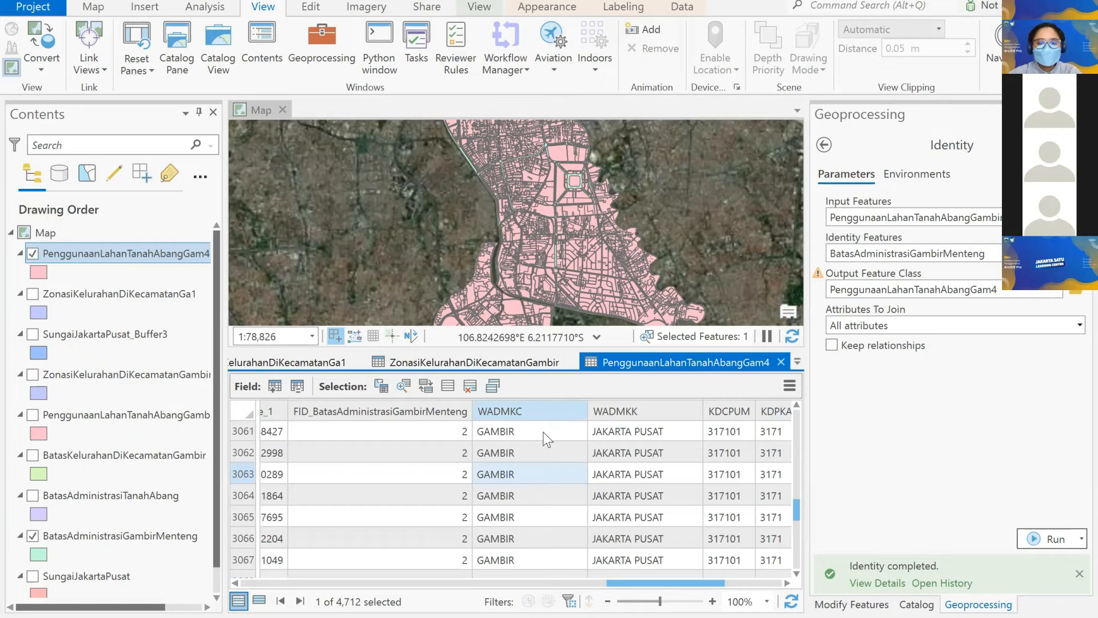
{"action": "scroll", "coordinate": [247, 441], "scroll_direction": "up", "scroll_amount": 5}
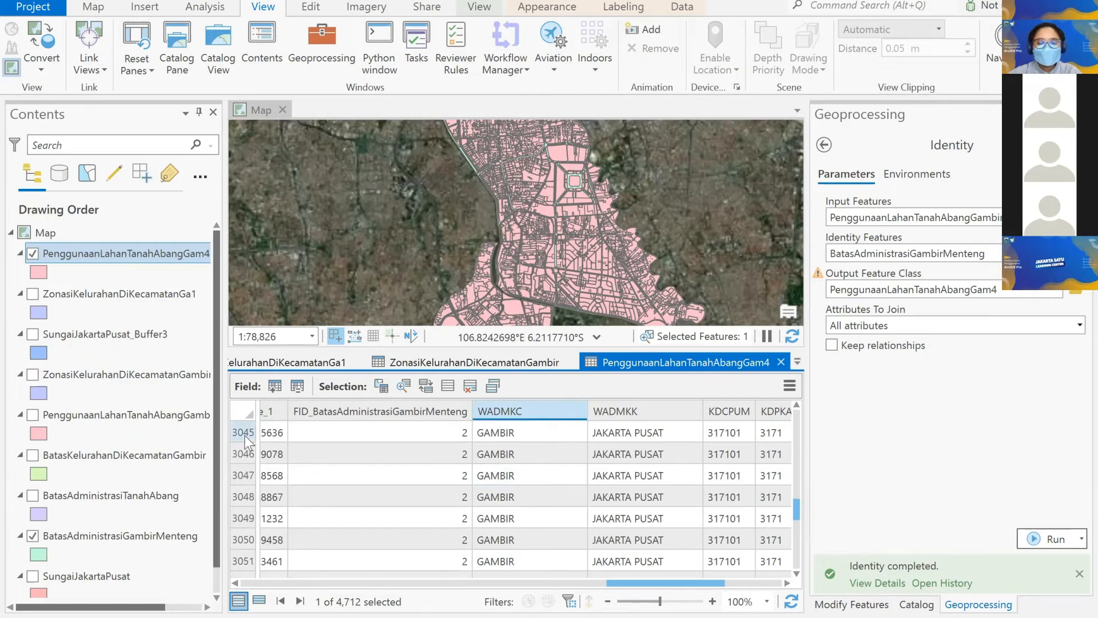
{"action": "left_click", "coordinate": [245, 435]}
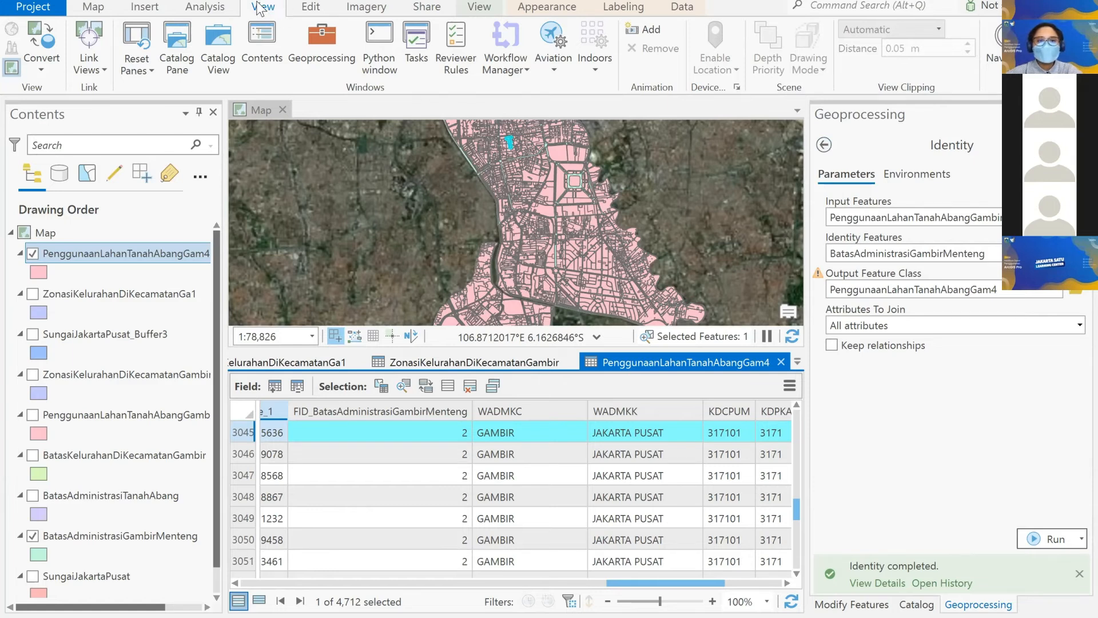
- Search the geoprocessing tools for "intersect" and open the Intersect analysis tool
{"action": "left_click", "coordinate": [346, 63]}
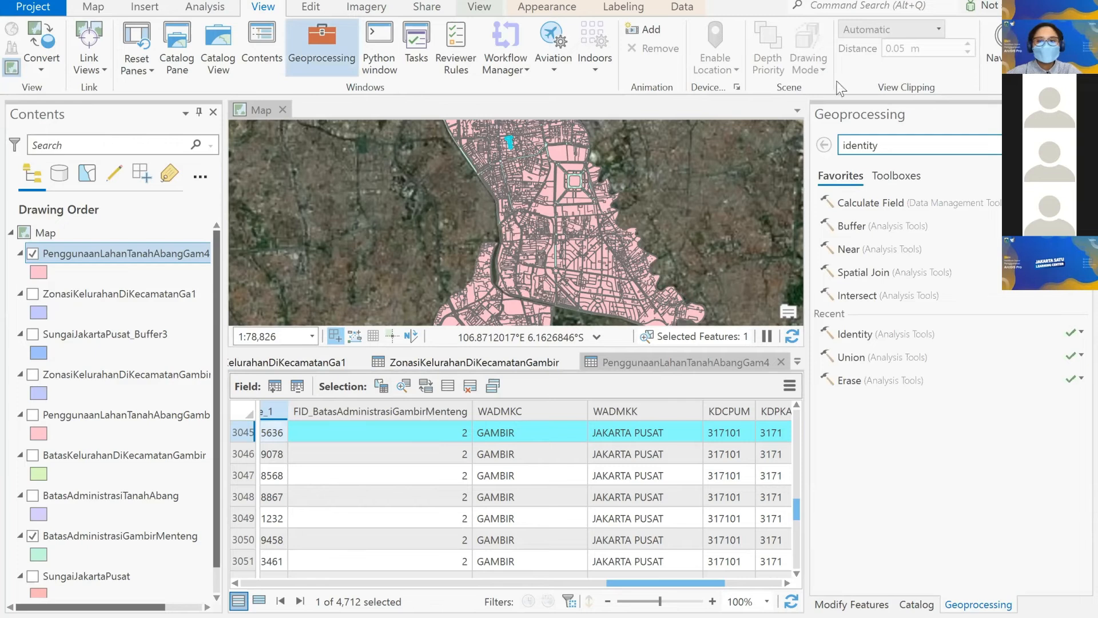
{"action": "left_click", "coordinate": [885, 147]}
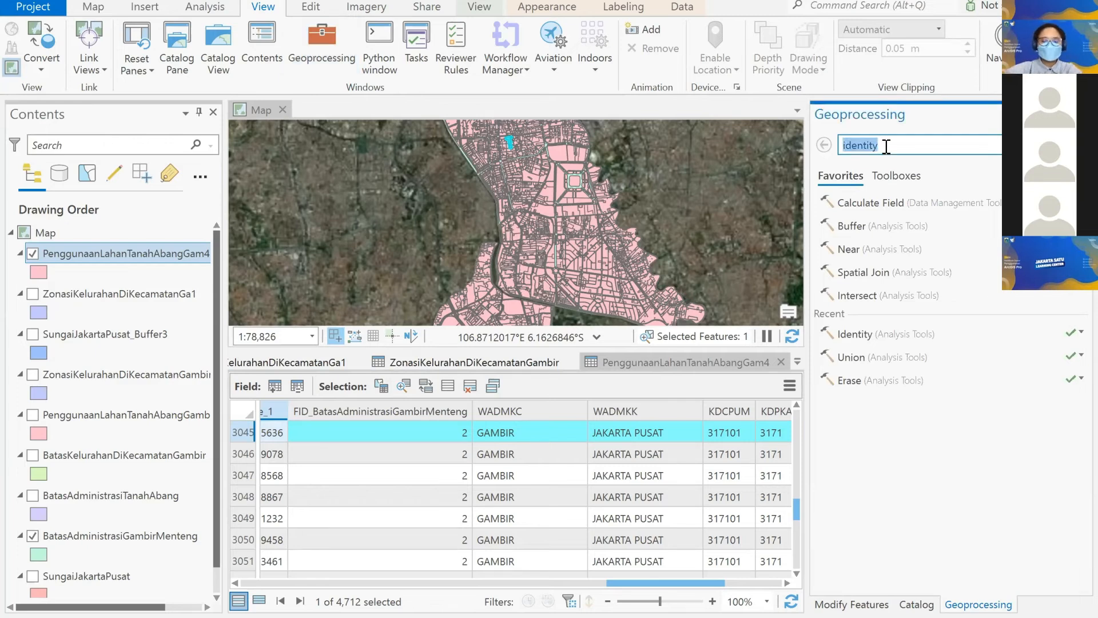
{"action": "type", "text": "interse"}
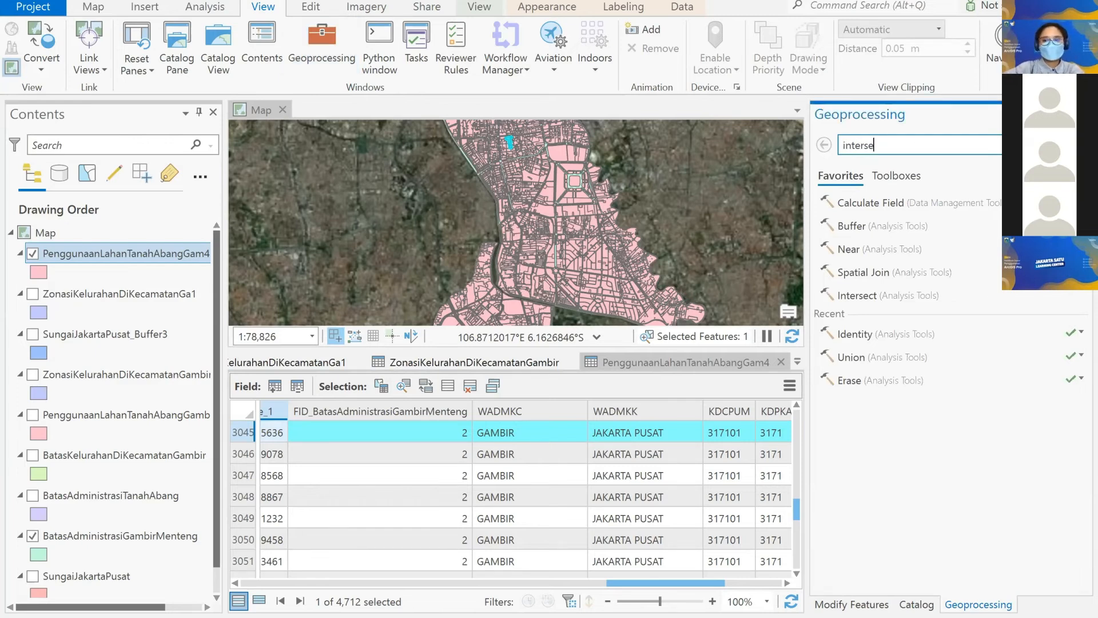
{"action": "type", "text": "ct"}
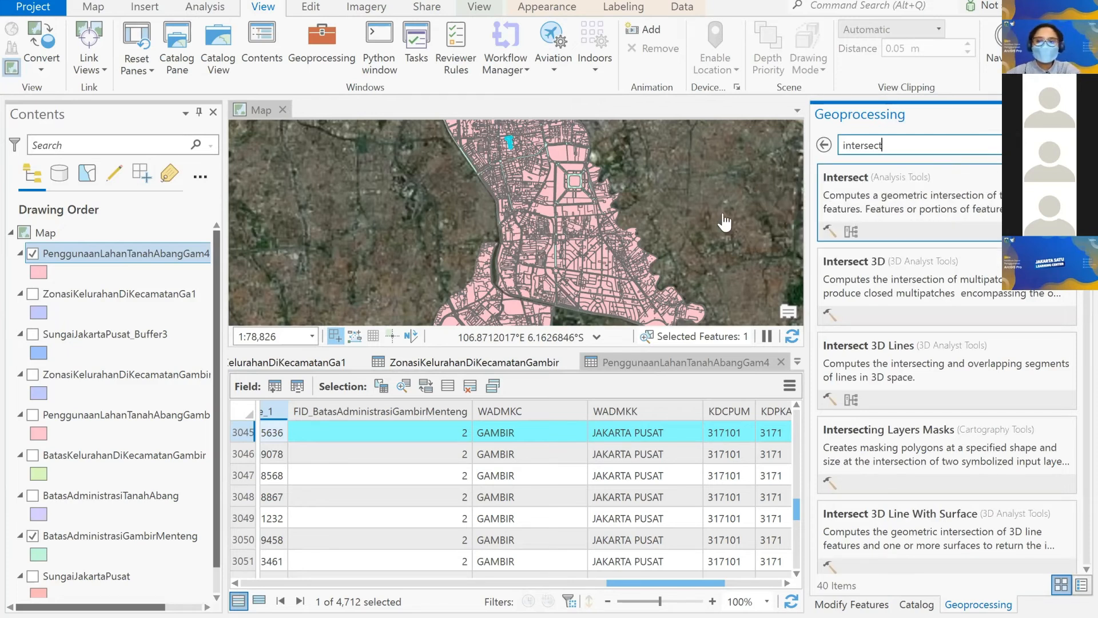
{"action": "left_click", "coordinate": [974, 176]}
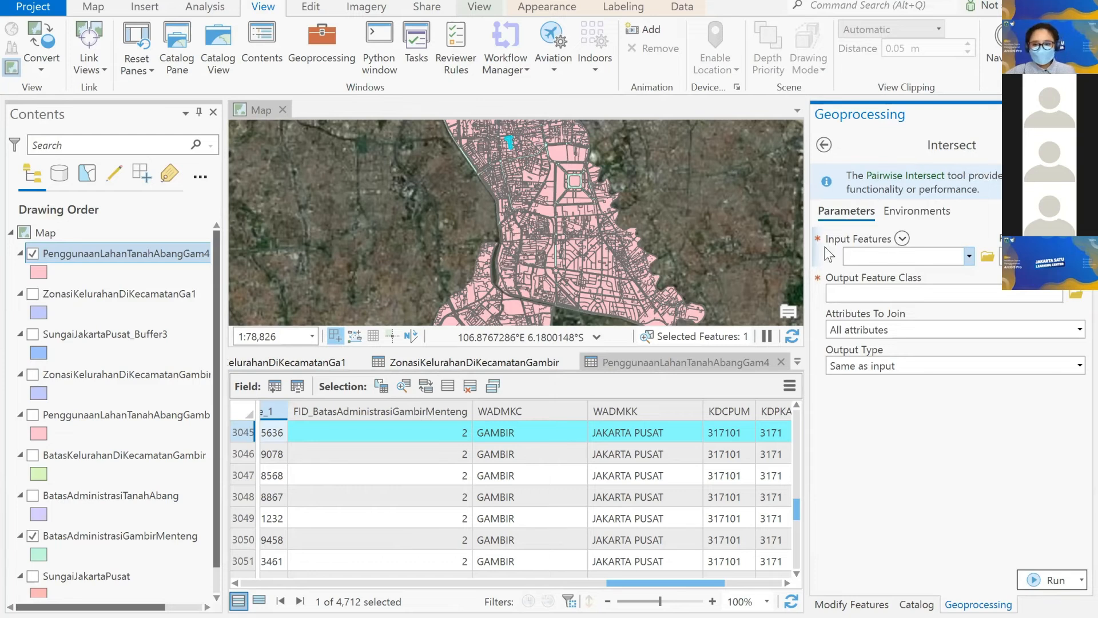
- Hide the PenggunaanLahanTanahAbangGam4 output and show the original land-use layer together with BatasAdministrasiGambirMenteng
{"action": "left_click", "coordinate": [969, 256]}
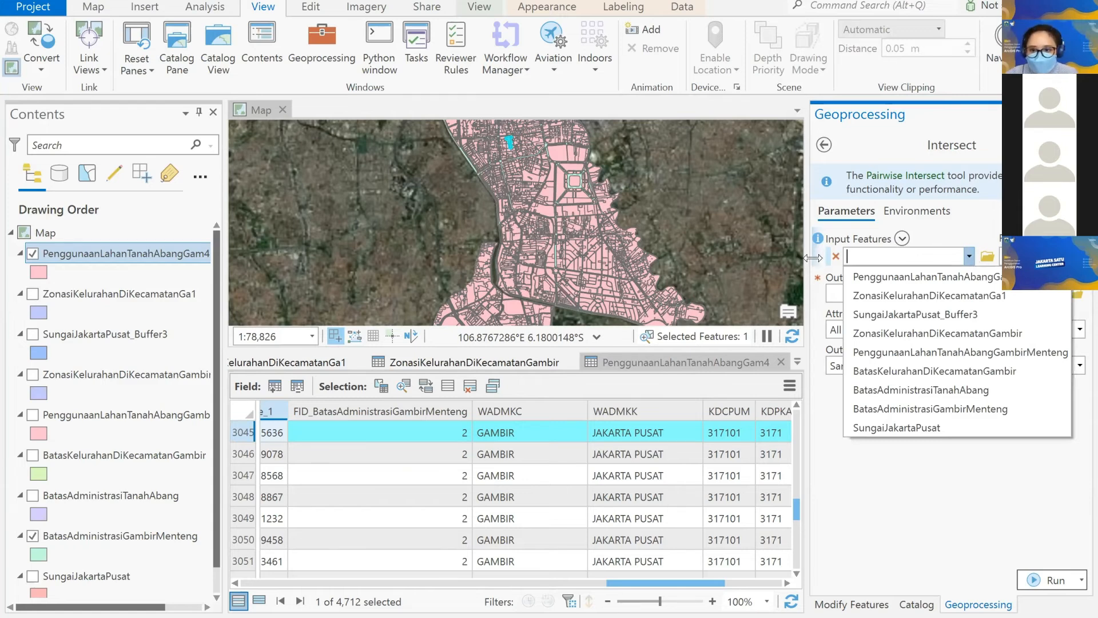
{"action": "left_click", "coordinate": [32, 252]}
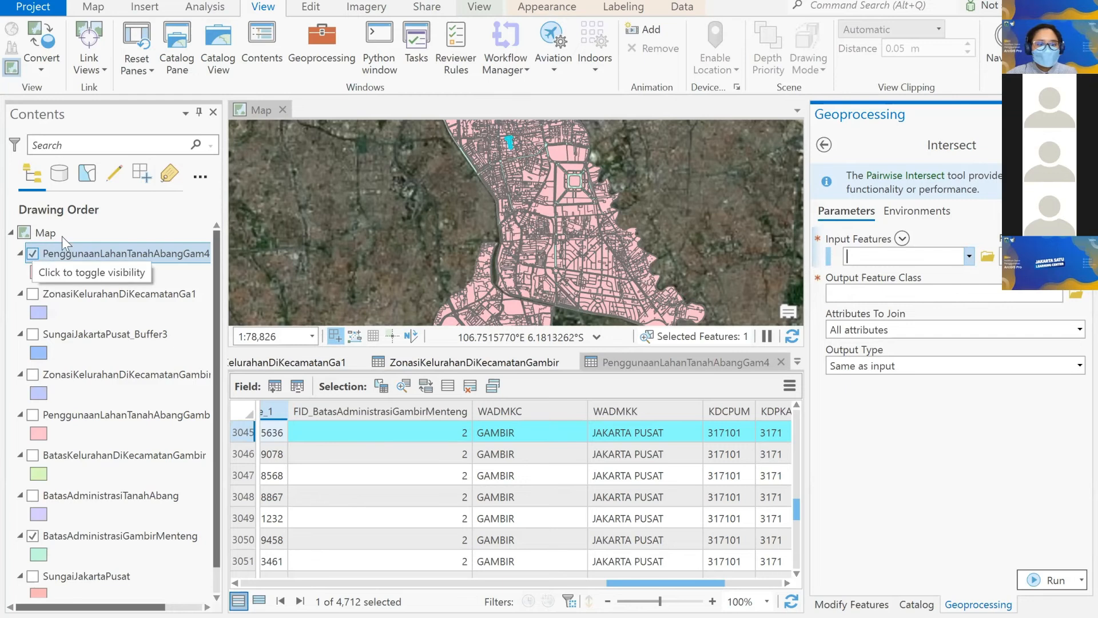
{"action": "left_click", "coordinate": [32, 253]}
{"action": "left_click", "coordinate": [31, 535]}
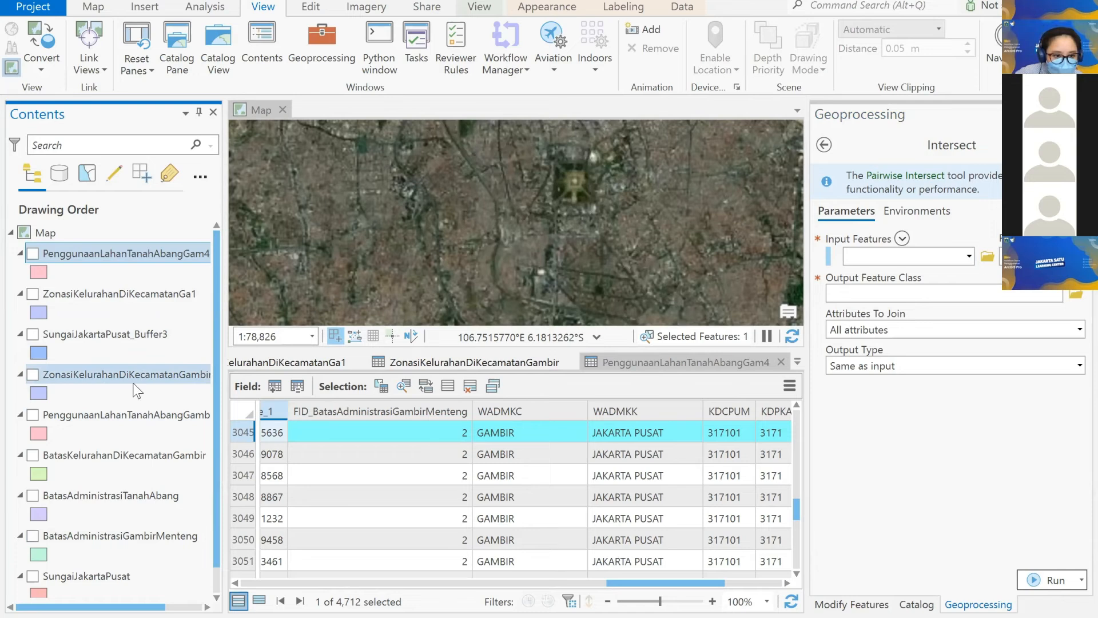
{"action": "left_click", "coordinate": [32, 536]}
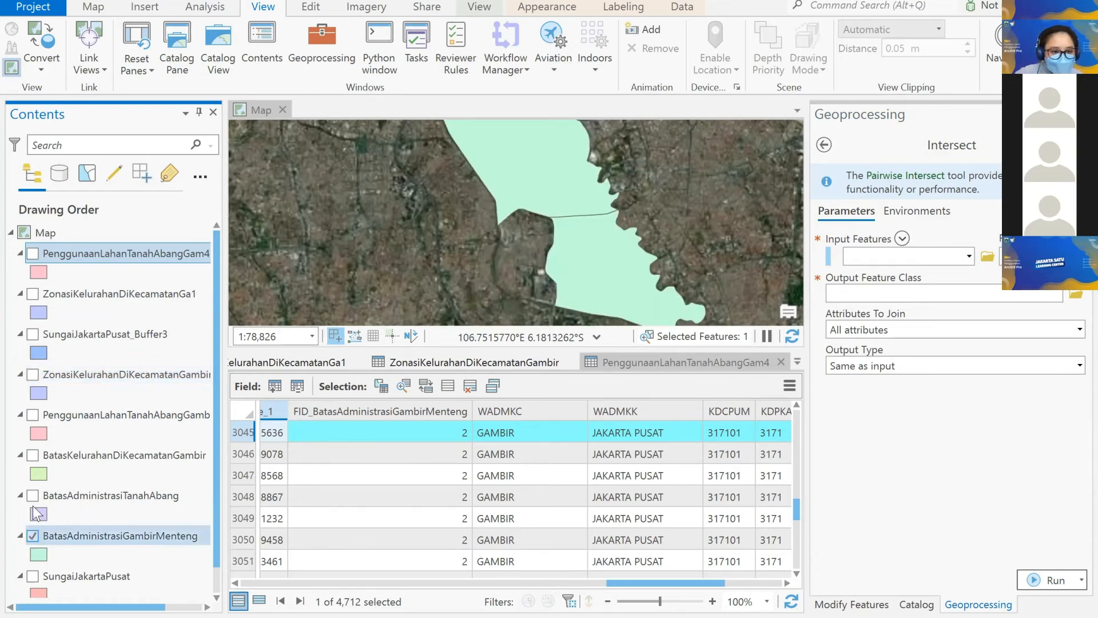
{"action": "left_click", "coordinate": [34, 412]}
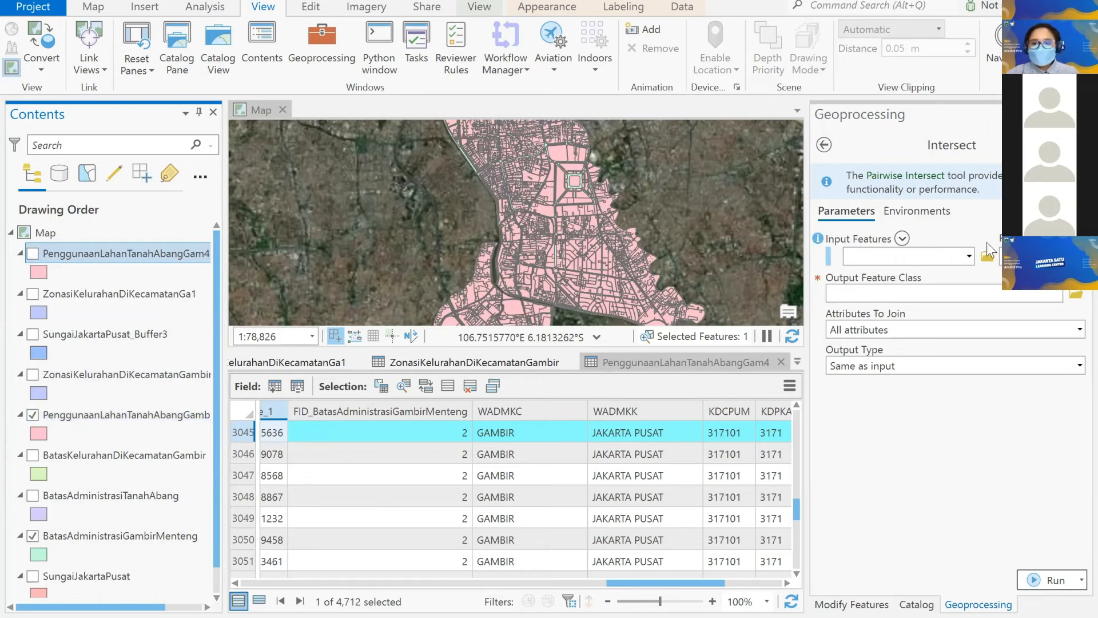
- Run Intersect on BatasAdministrasiGambirMenteng and PenggunaanLahanTanahAbangGambirMenteng, joining all attributes with the output type same as input
{"action": "left_click", "coordinate": [965, 261]}
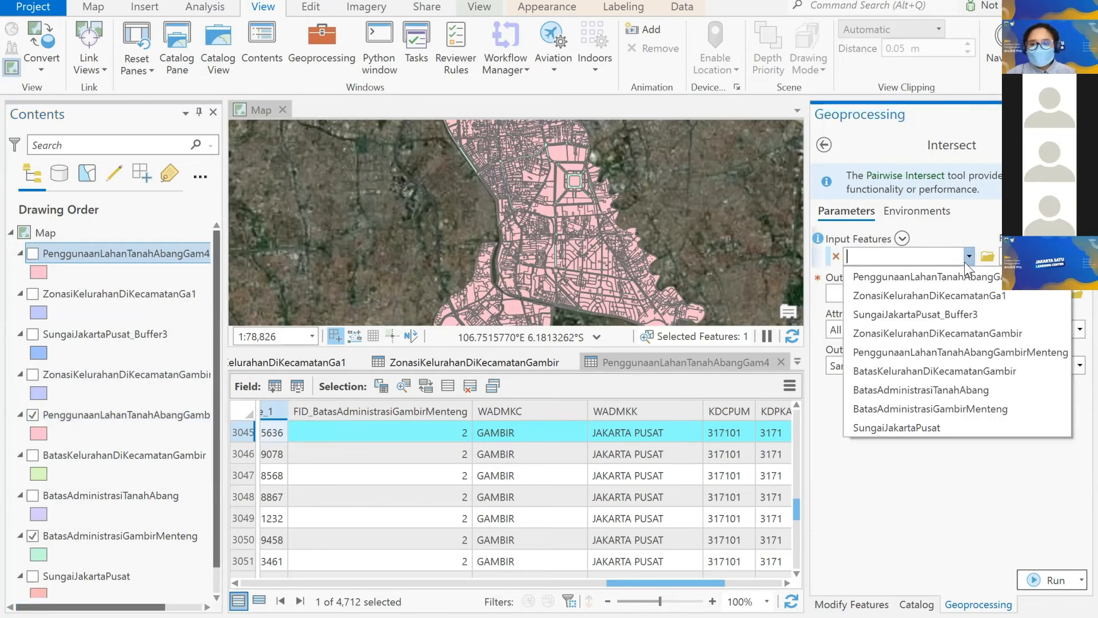
{"action": "left_click", "coordinate": [968, 410]}
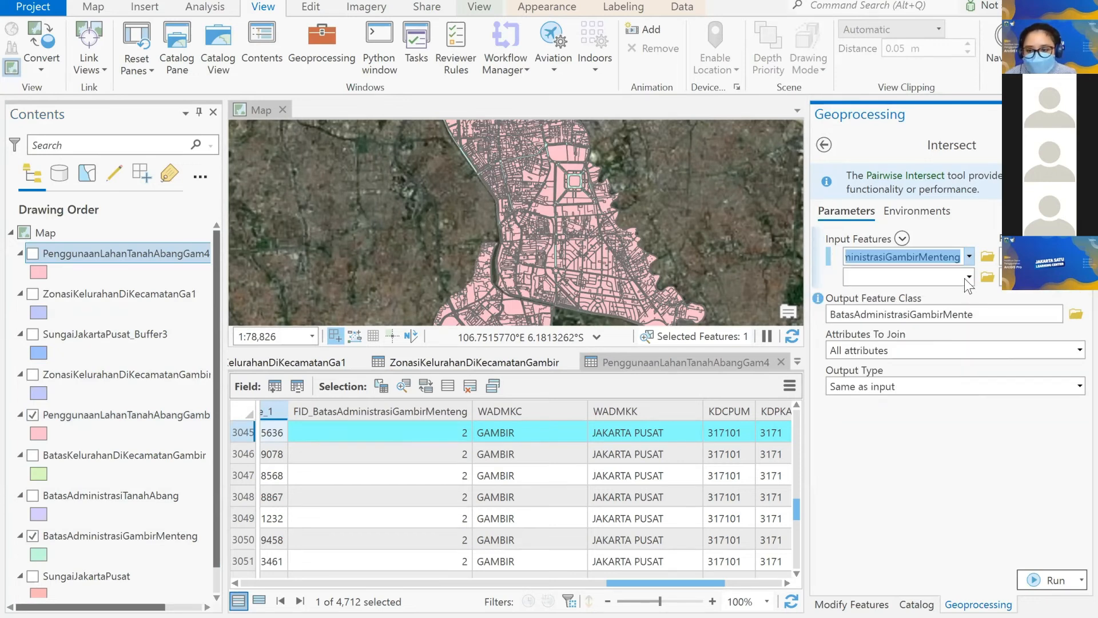
{"action": "left_click", "coordinate": [967, 277]}
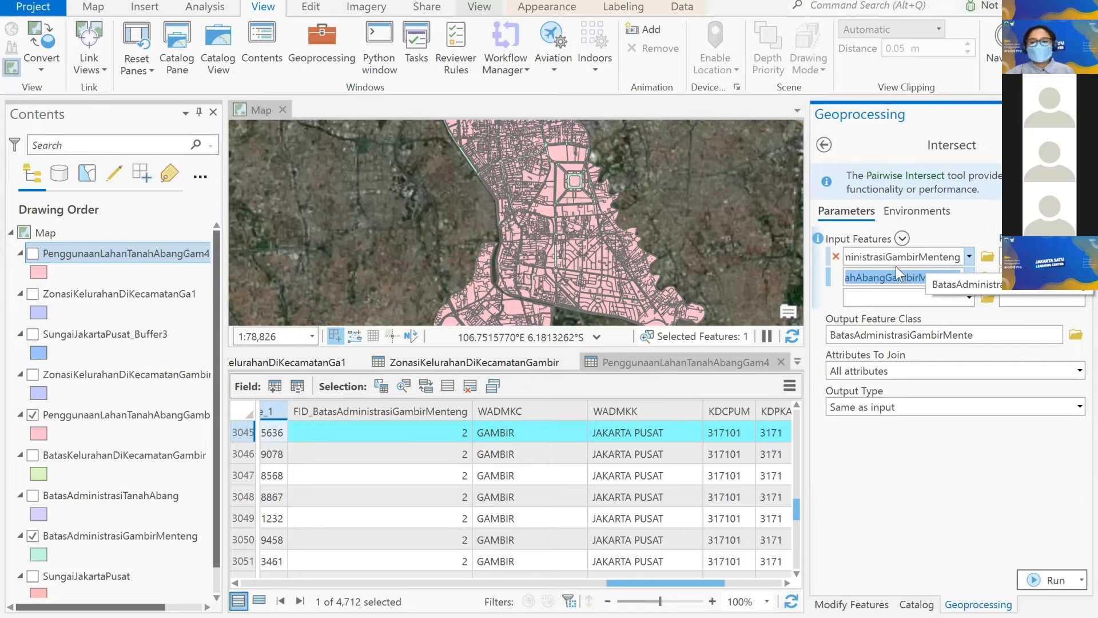
{"action": "mouse_move", "coordinate": [818, 323]}
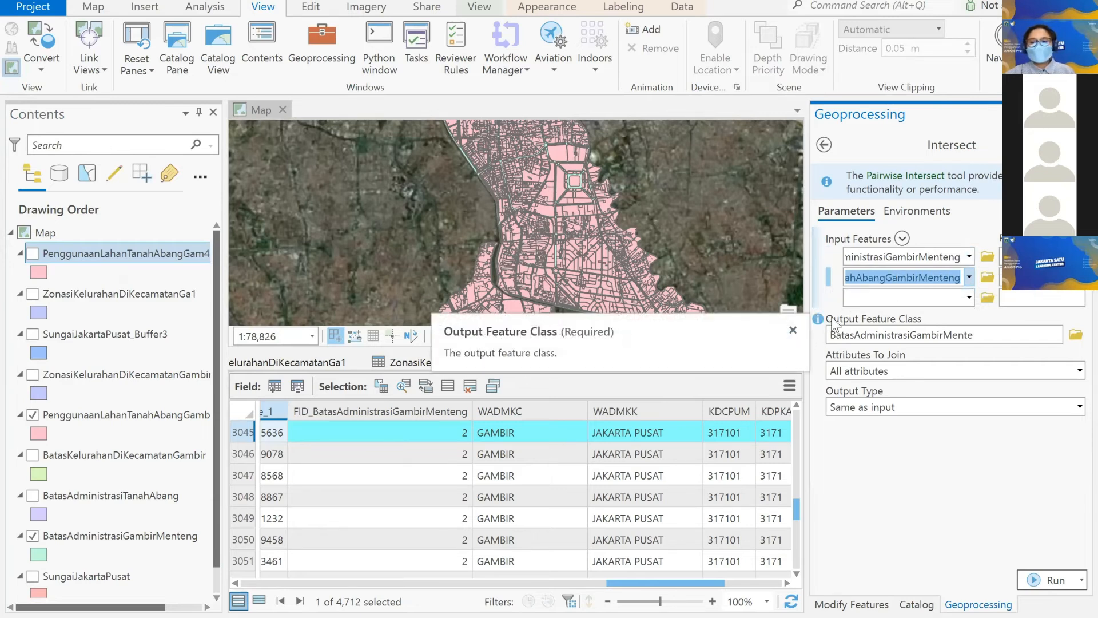
{"action": "mouse_move", "coordinate": [820, 358]}
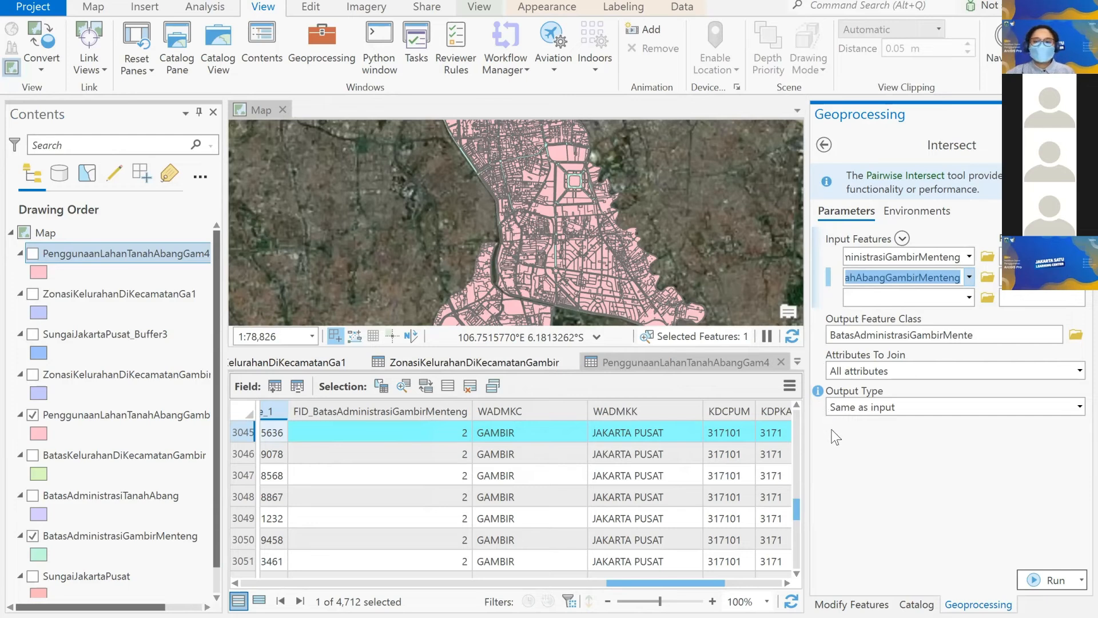
{"action": "left_click", "coordinate": [1055, 582]}
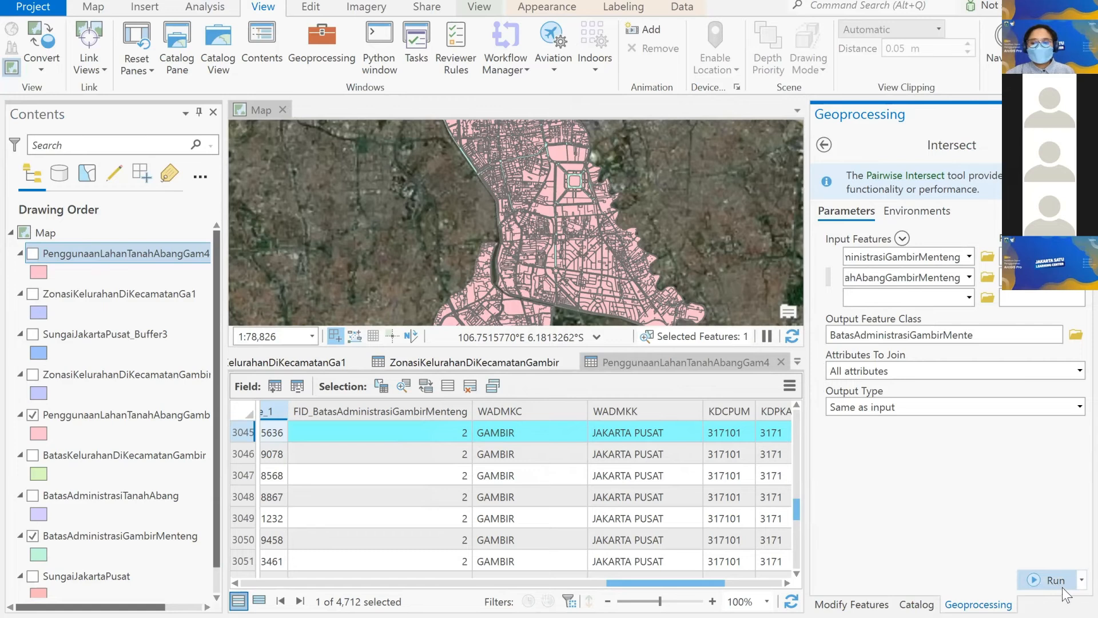
{"action": "left_click", "coordinate": [1055, 581]}
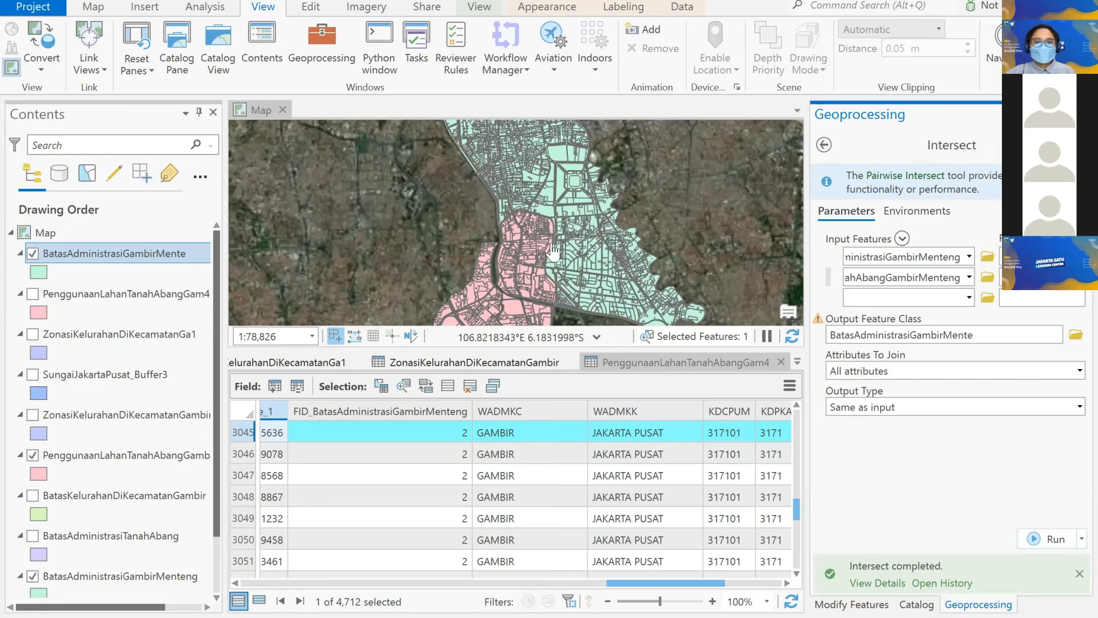
- Toggle layer visibility to compare the Intersect output with the BatasAdministrasiGambirMenteng boundary and the original land-use layer
{"action": "scroll", "coordinate": [567, 228], "scroll_direction": "down", "scroll_amount": 1}
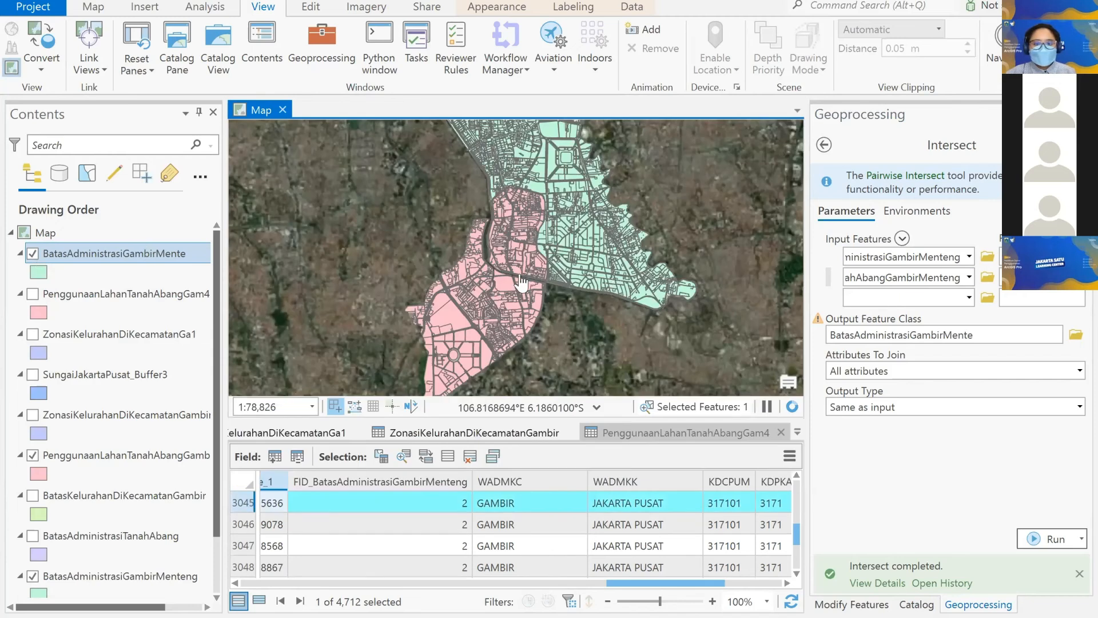
{"action": "left_click_drag", "start_coordinate": [582, 217], "coordinate": [588, 300]}
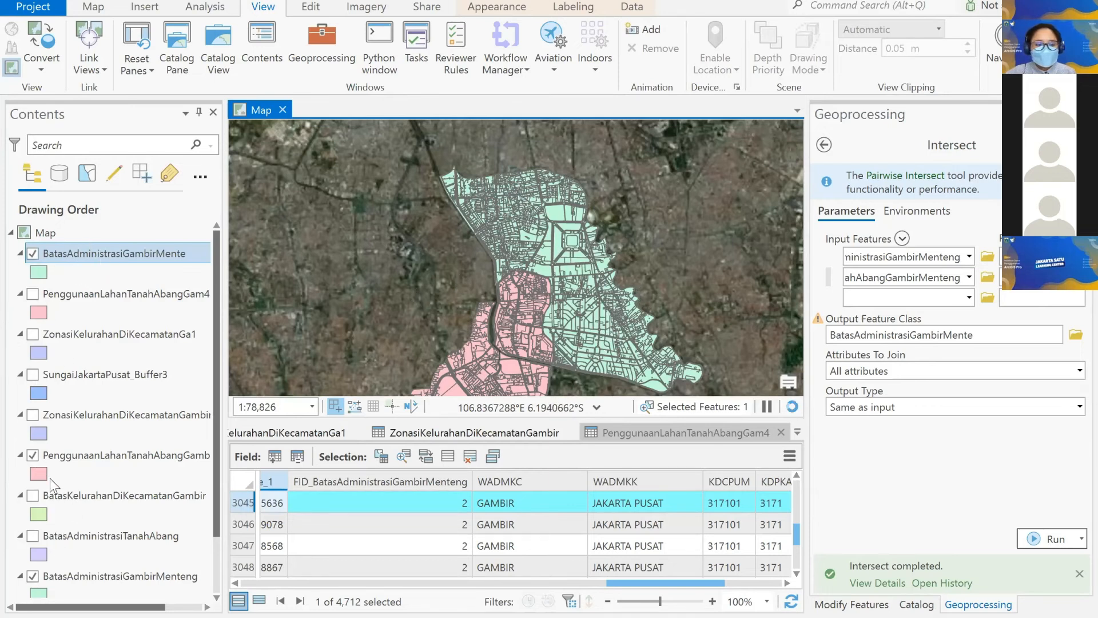
{"action": "left_click", "coordinate": [32, 254]}
{"action": "left_click", "coordinate": [33, 455]}
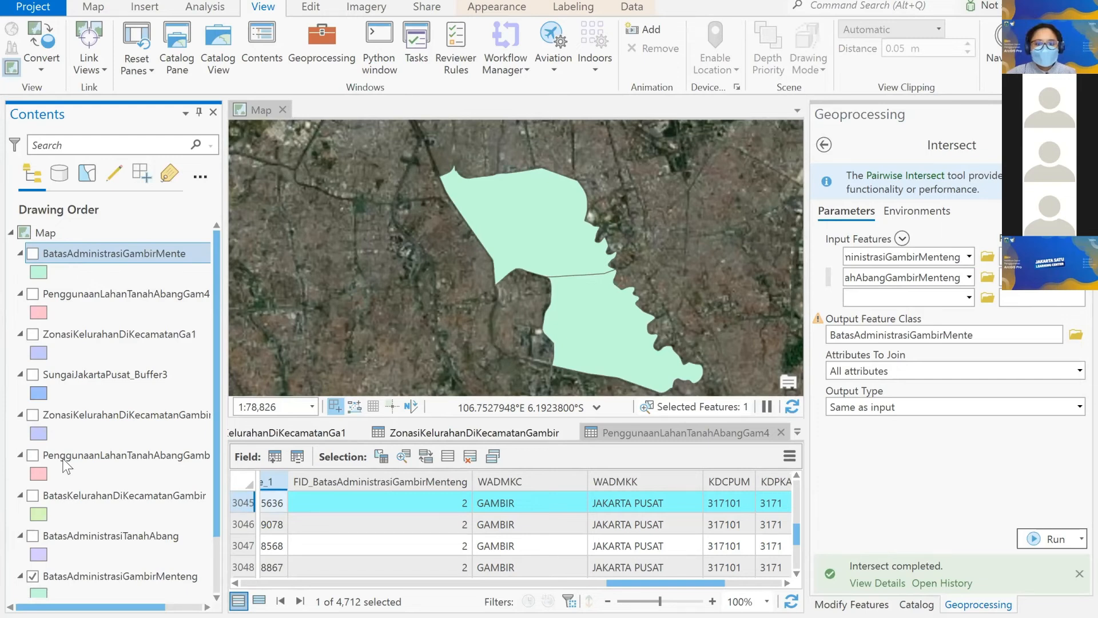
{"action": "left_click", "coordinate": [33, 253]}
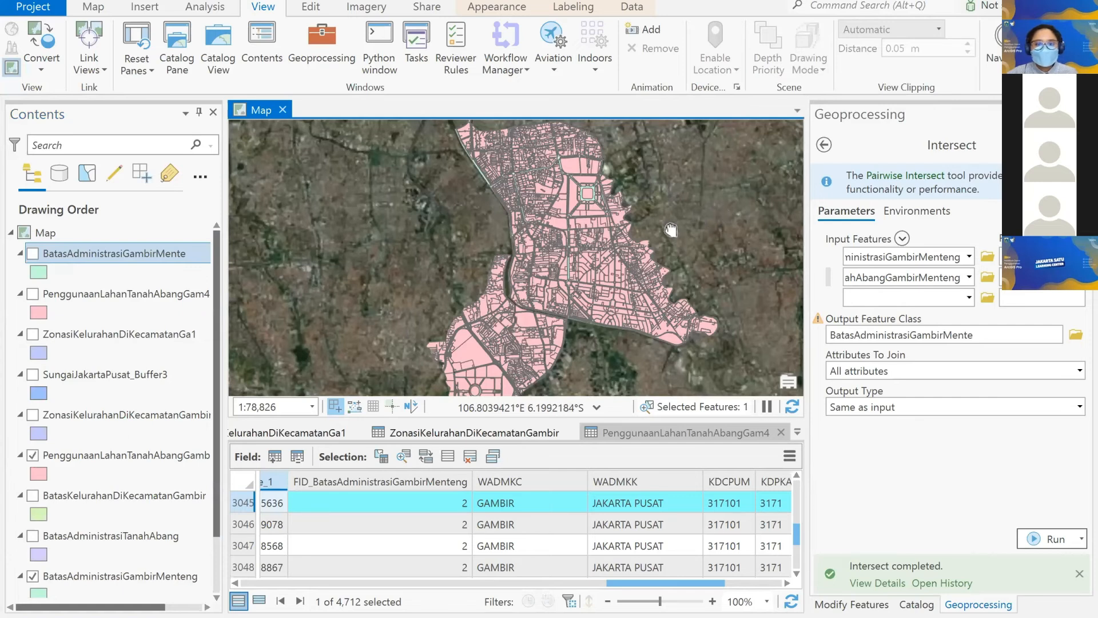
{"action": "left_click", "coordinate": [33, 253]}
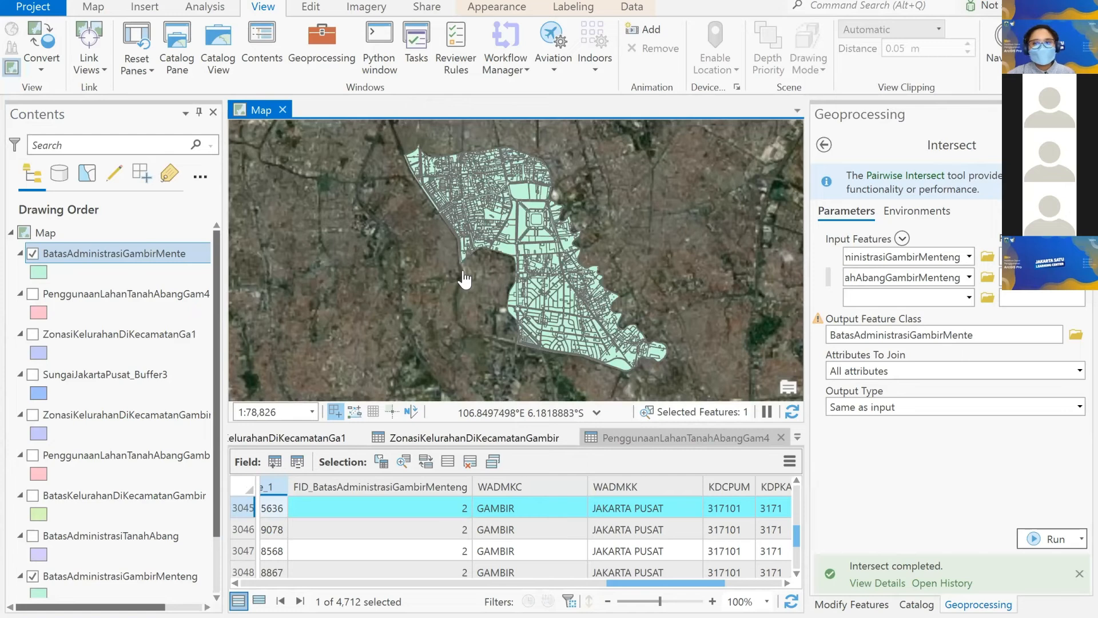
{"action": "left_click_drag", "start_coordinate": [489, 284], "coordinate": [464, 280]}
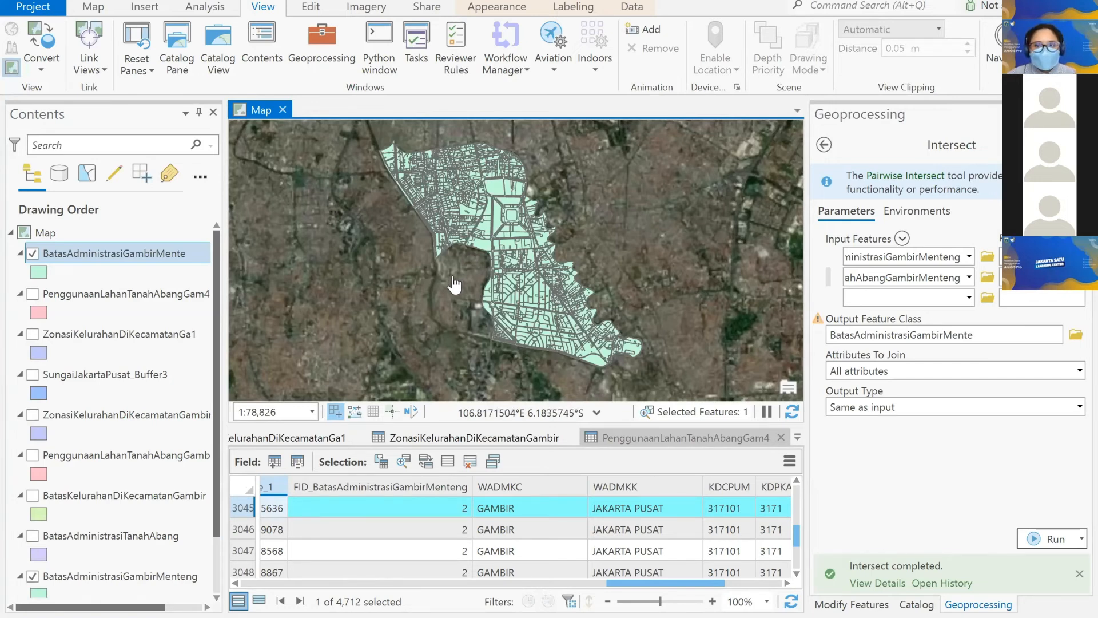
{"action": "left_click_drag", "start_coordinate": [453, 278], "coordinate": [465, 287]}
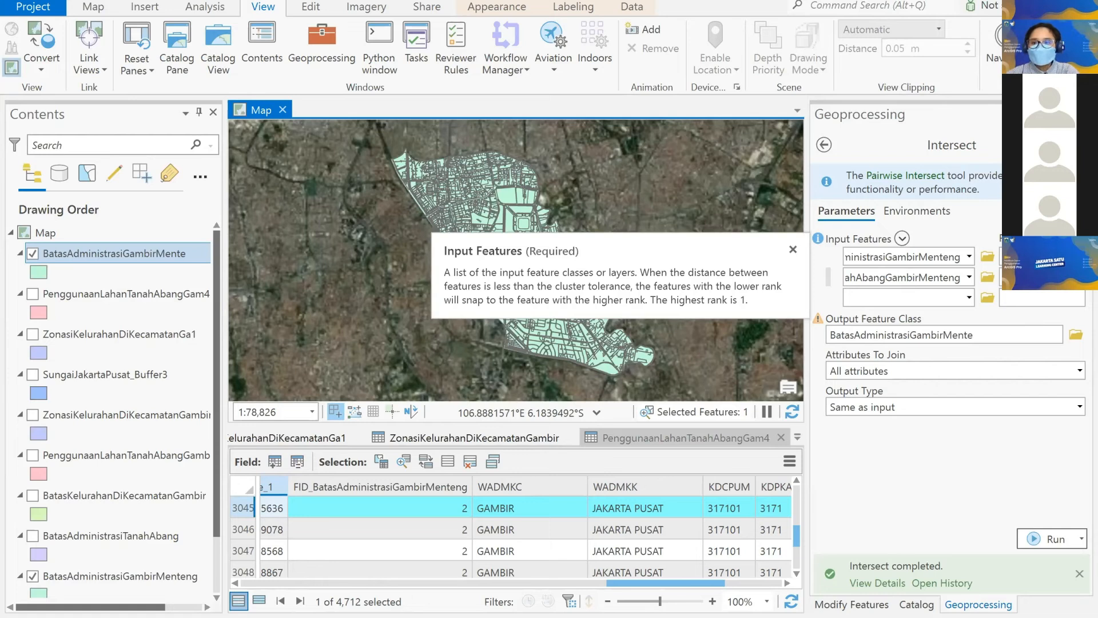
{"action": "left_click", "coordinate": [924, 295]}
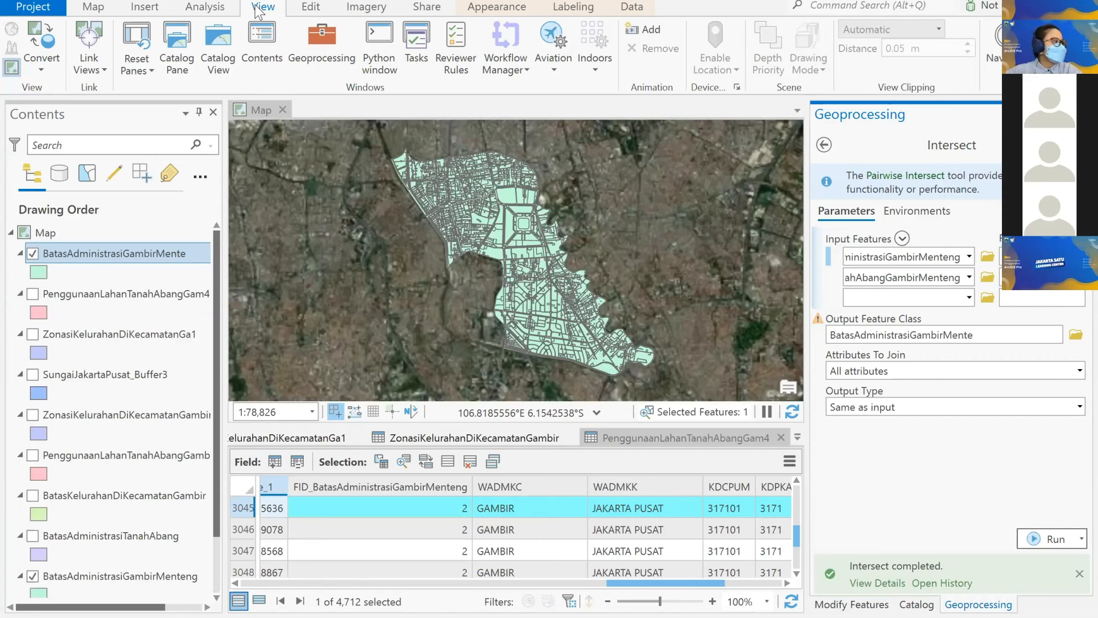
- Find the Erase analysis tool and run it on PenggunaanLahanTanahAbangGambirMenteng with BatasAdministrasiTanahAbang as the erase features
{"action": "left_click", "coordinate": [338, 44]}
{"action": "type", "text": "erase"}
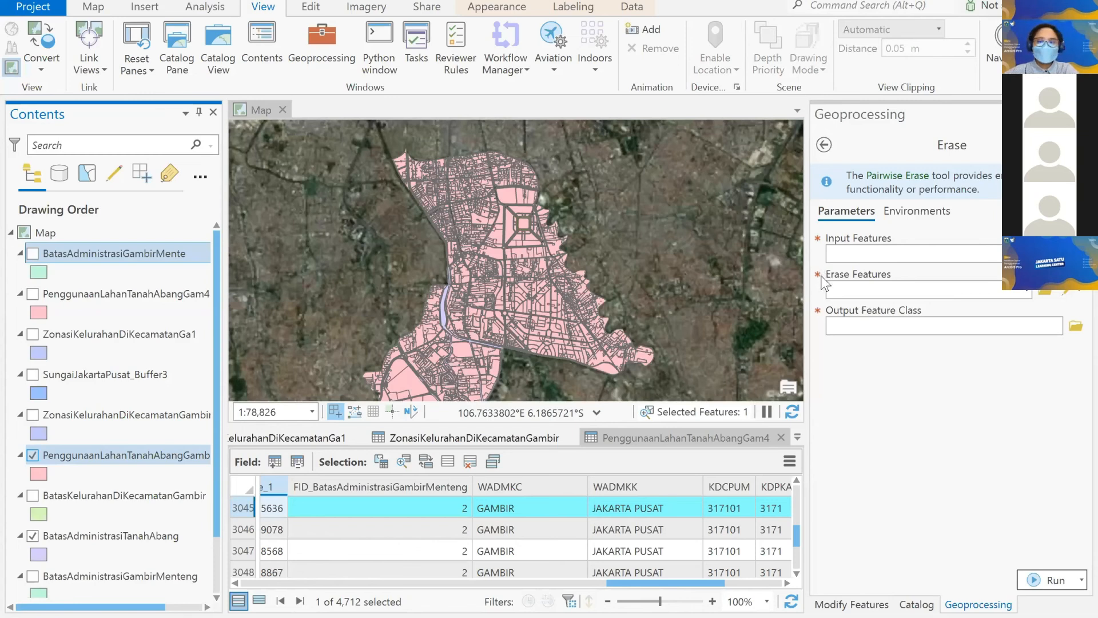
{"action": "left_click_drag", "start_coordinate": [126, 456], "coordinate": [863, 254]}
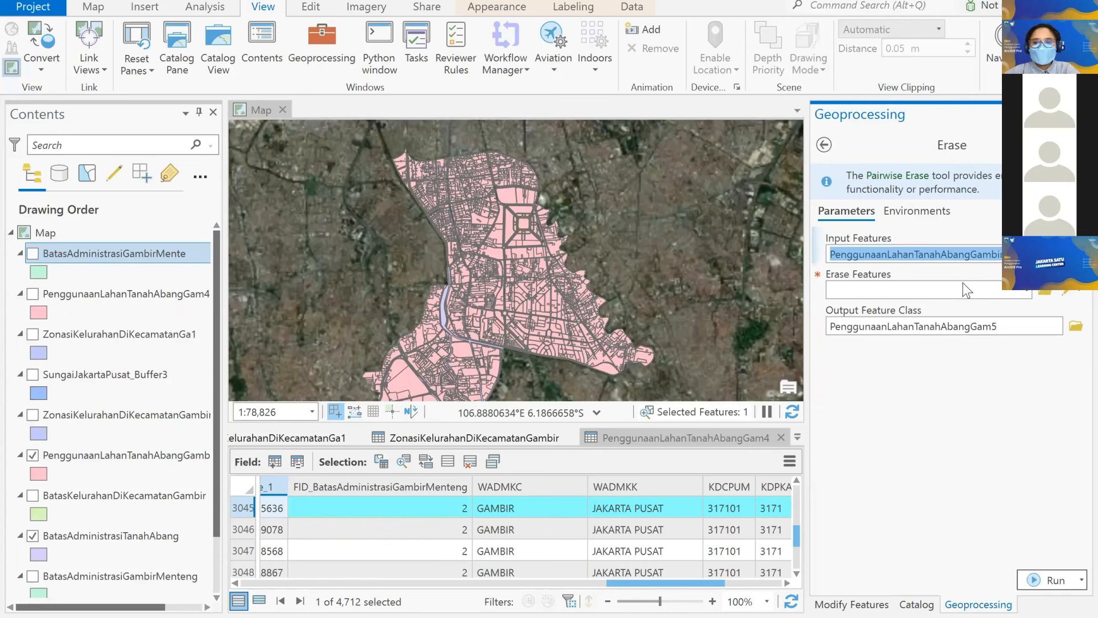
{"action": "mouse_move", "coordinate": [949, 287]}
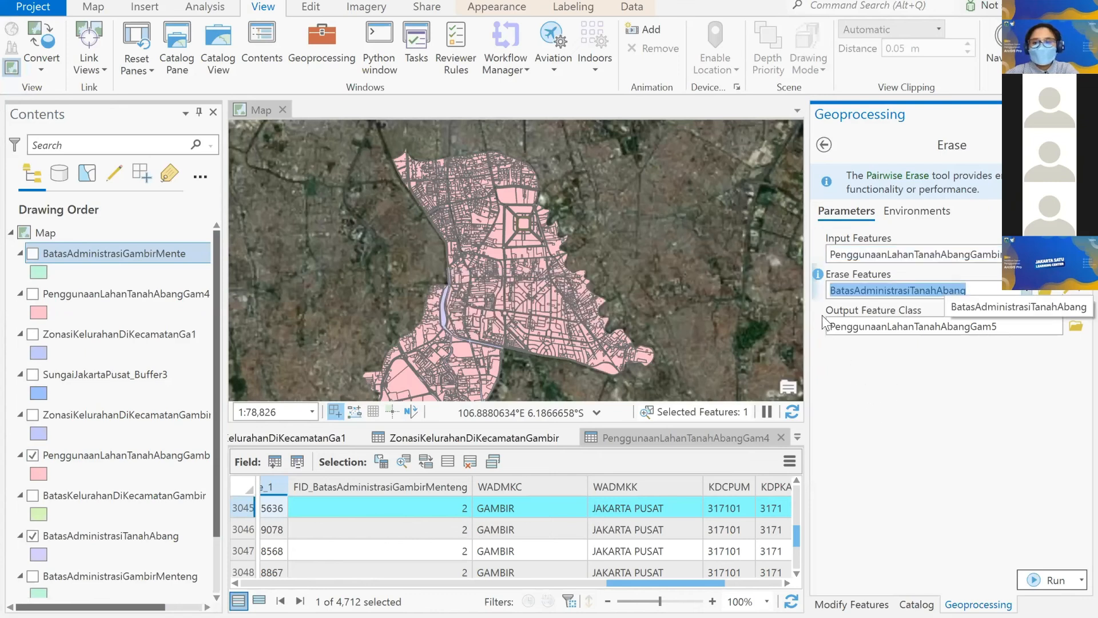
{"action": "left_click", "coordinate": [1005, 331]}
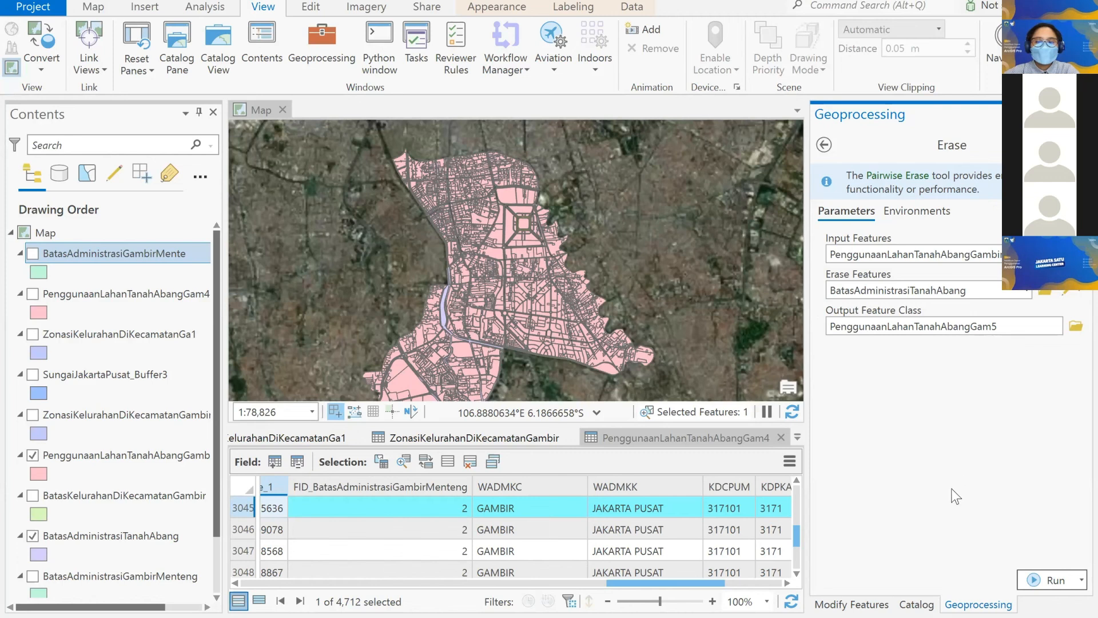
{"action": "left_click", "coordinate": [1059, 584]}
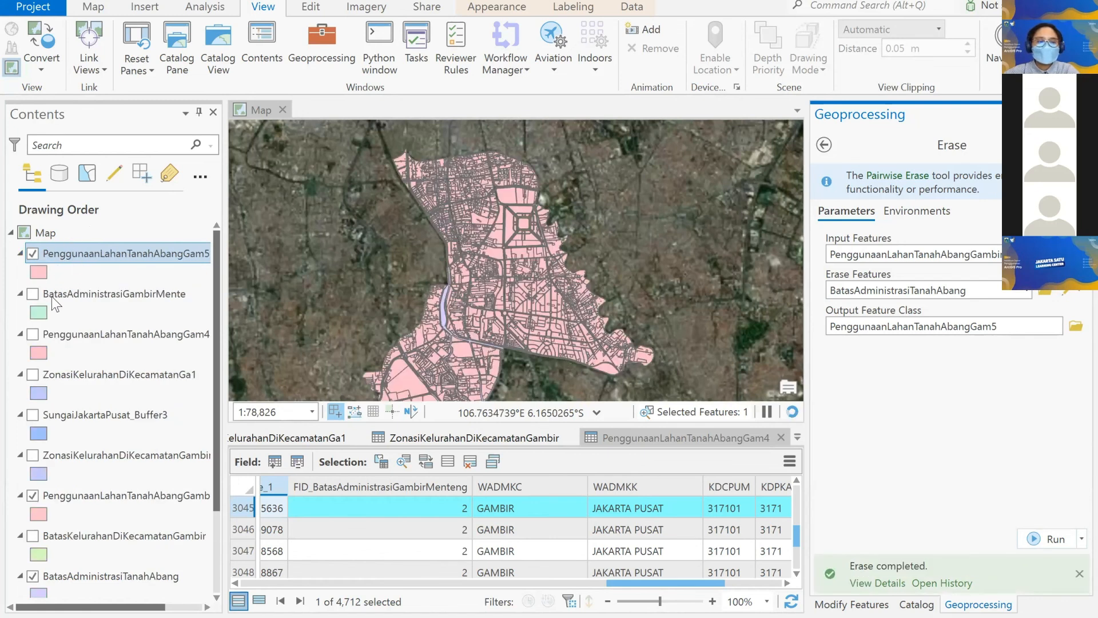
- Isolate the Erase output on the map and swap it with the original land-use layer to compare their extents
{"action": "left_click", "coordinate": [33, 496]}
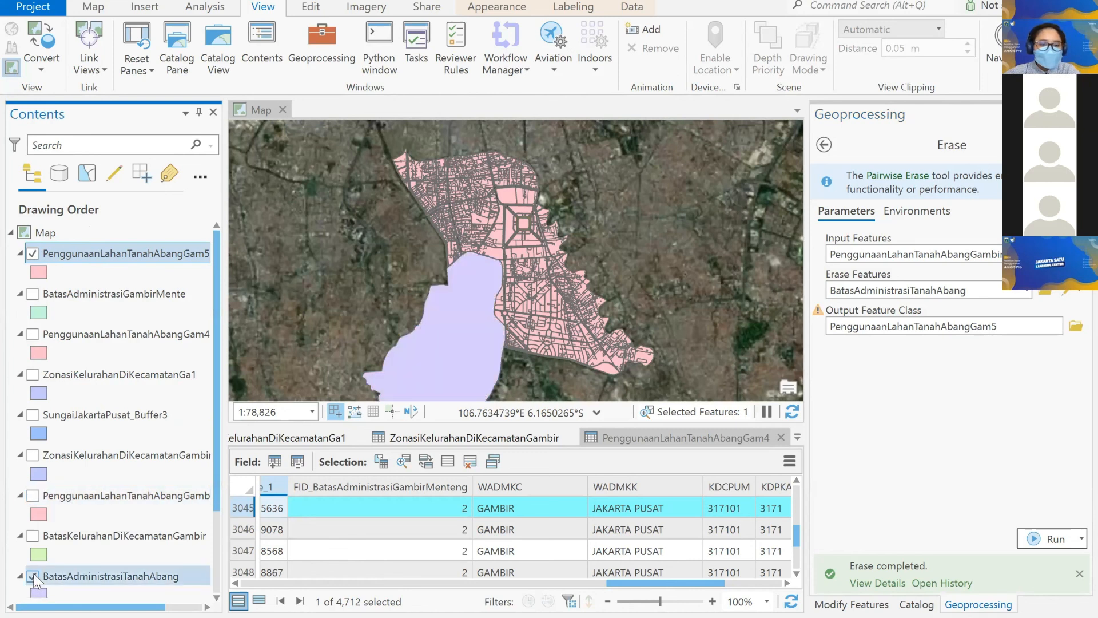
{"action": "left_click", "coordinate": [34, 577]}
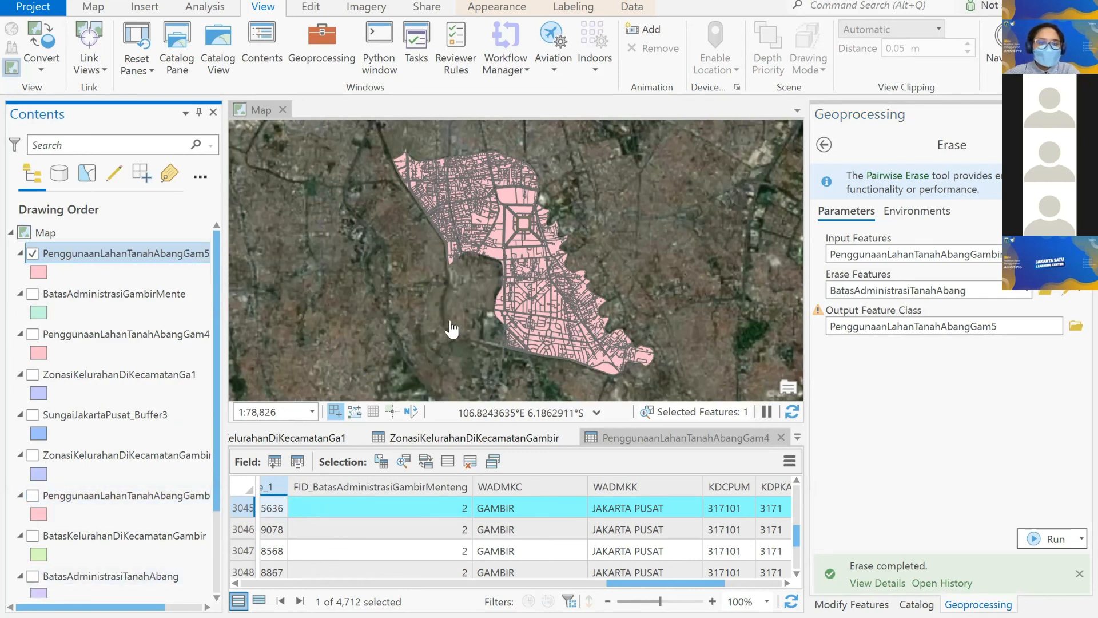
{"action": "left_click", "coordinate": [33, 253]}
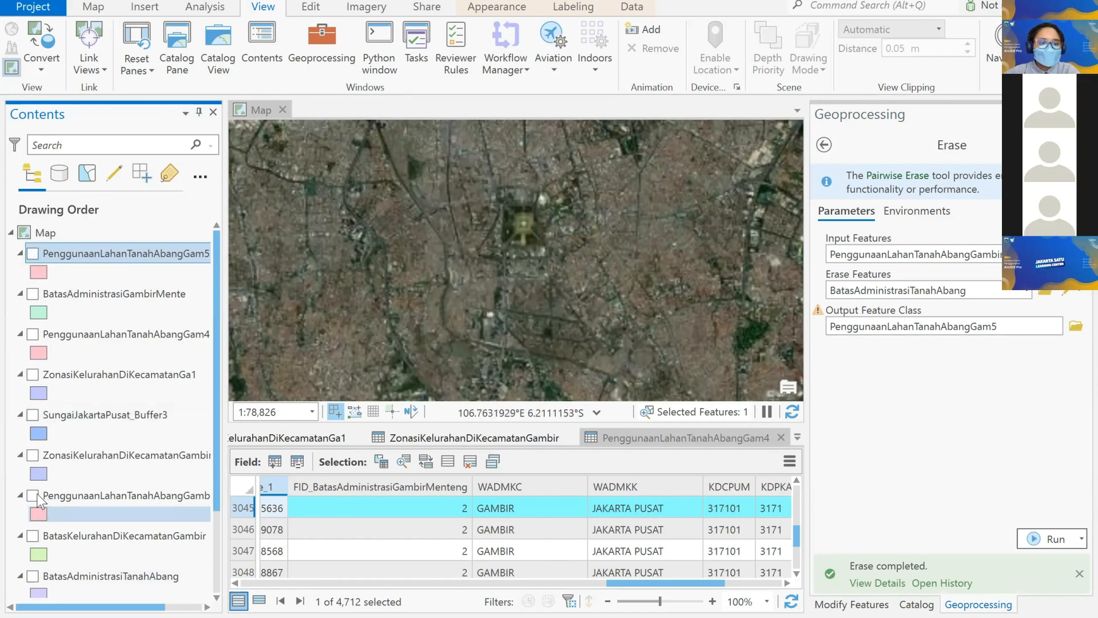
{"action": "left_click", "coordinate": [33, 495]}
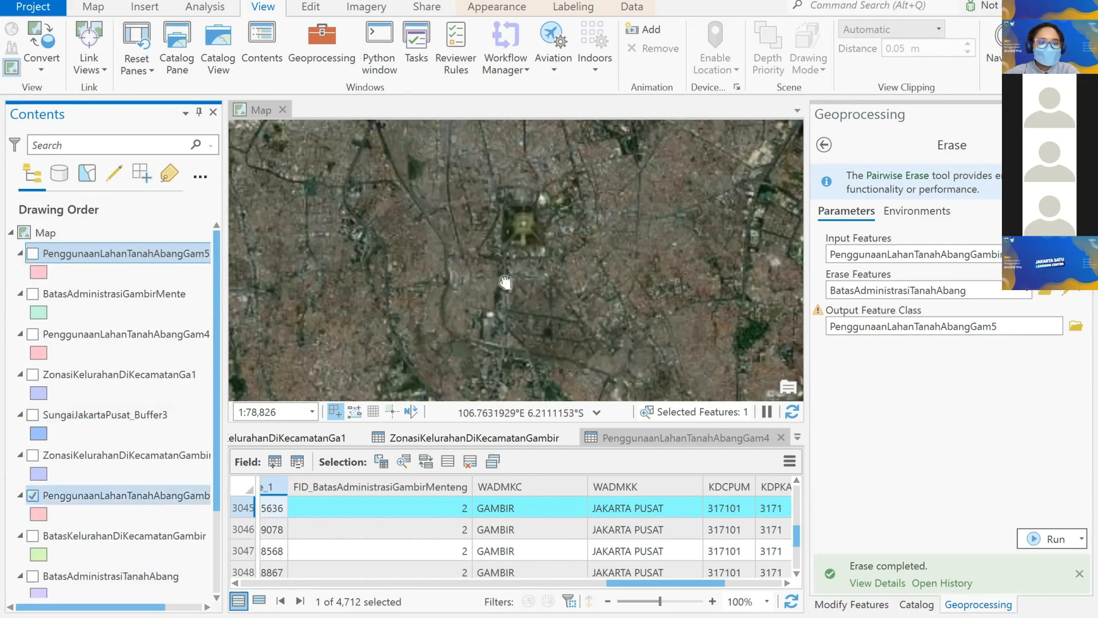
{"action": "left_click_drag", "start_coordinate": [547, 234], "coordinate": [586, 188]}
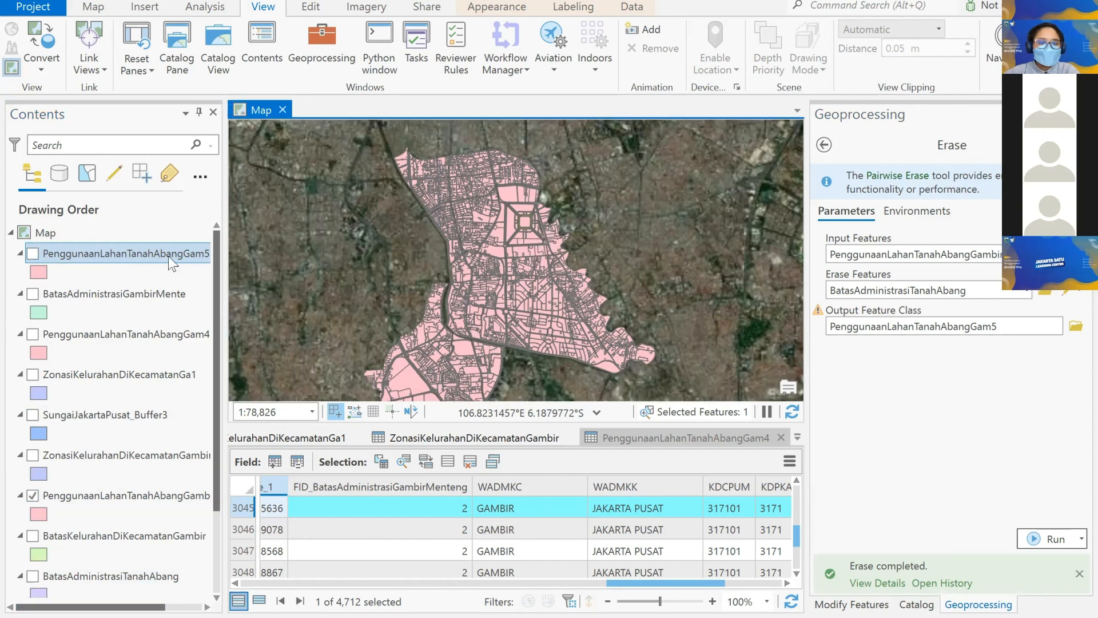
- Check the BatasAdministrasiTanahAbang boundary on its own, and leave only the PenggunaanLahanTanahAbangGam5 layer shown over the basemap
{"action": "left_click", "coordinate": [33, 495]}
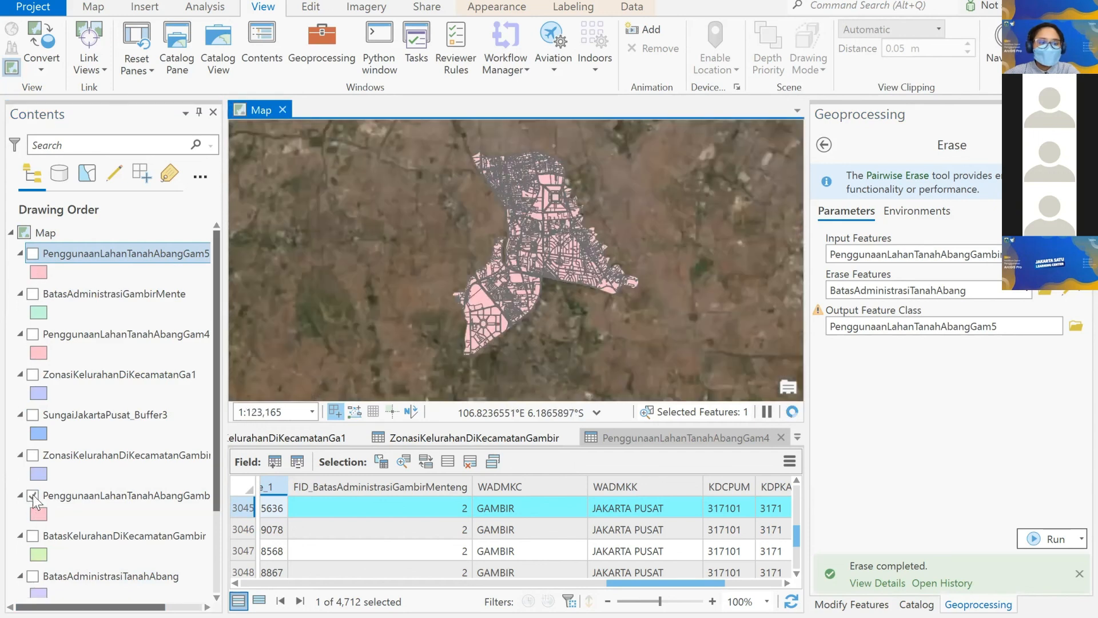
{"action": "left_click", "coordinate": [33, 540]}
{"action": "left_click", "coordinate": [33, 539]}
{"action": "left_click", "coordinate": [33, 575]}
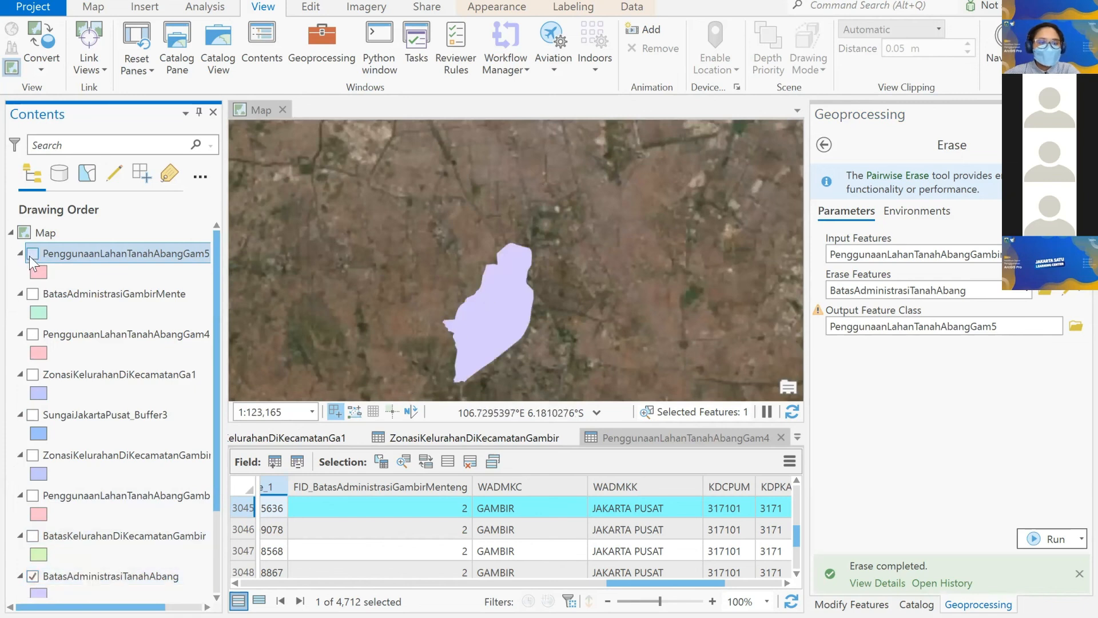
{"action": "left_click", "coordinate": [30, 255]}
{"action": "left_click", "coordinate": [33, 575]}
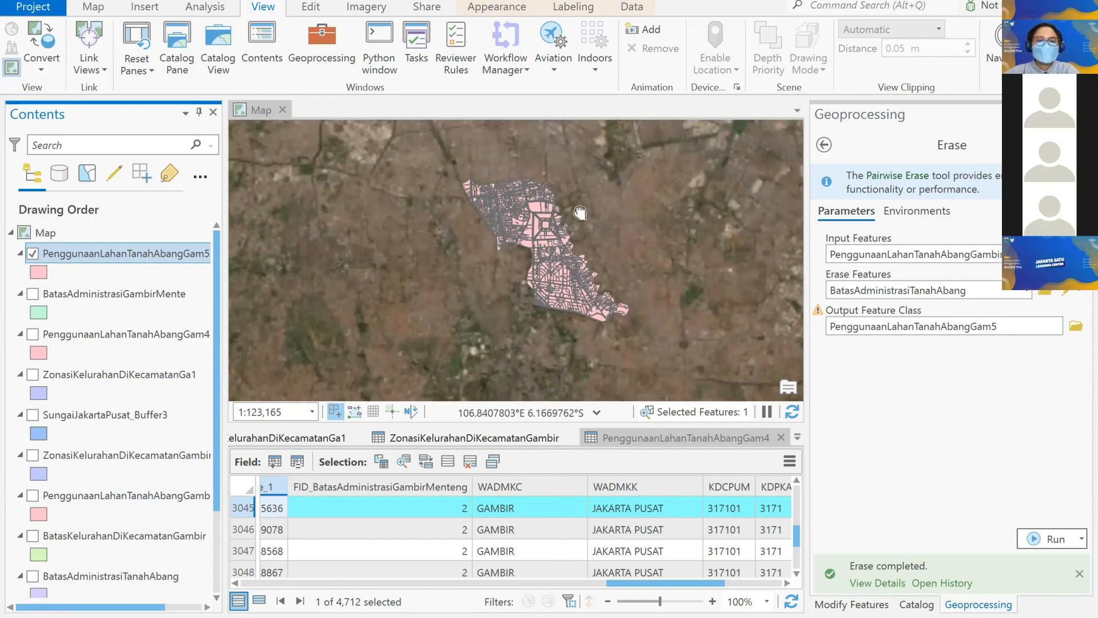
{"action": "scroll", "coordinate": [579, 213], "scroll_direction": "up", "scroll_amount": 2}
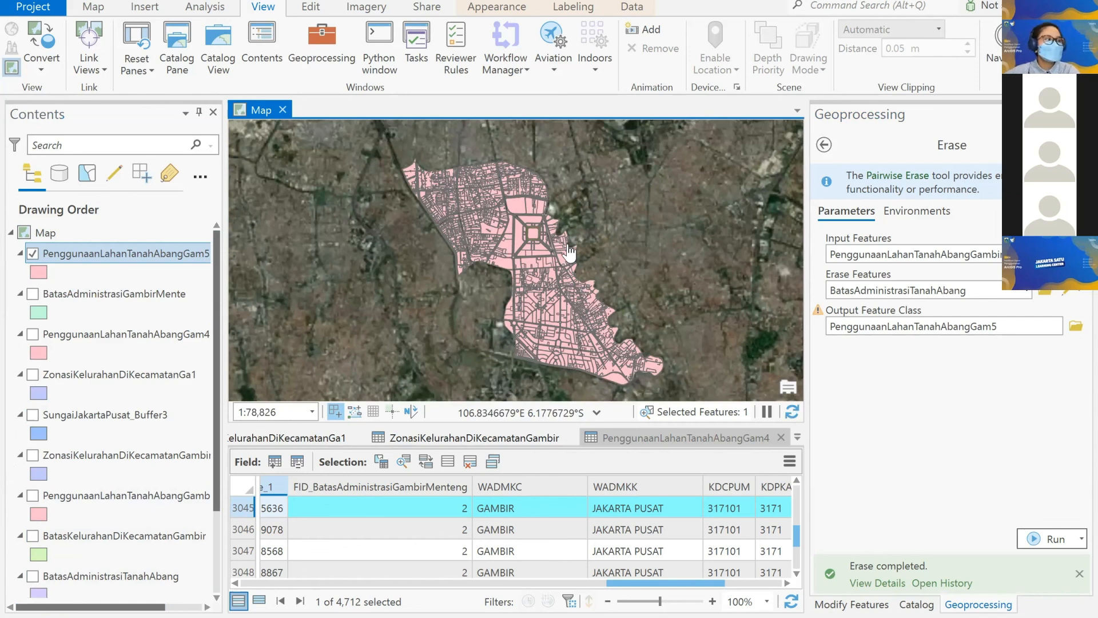
{"action": "left_click_drag", "start_coordinate": [596, 234], "coordinate": [588, 226]}
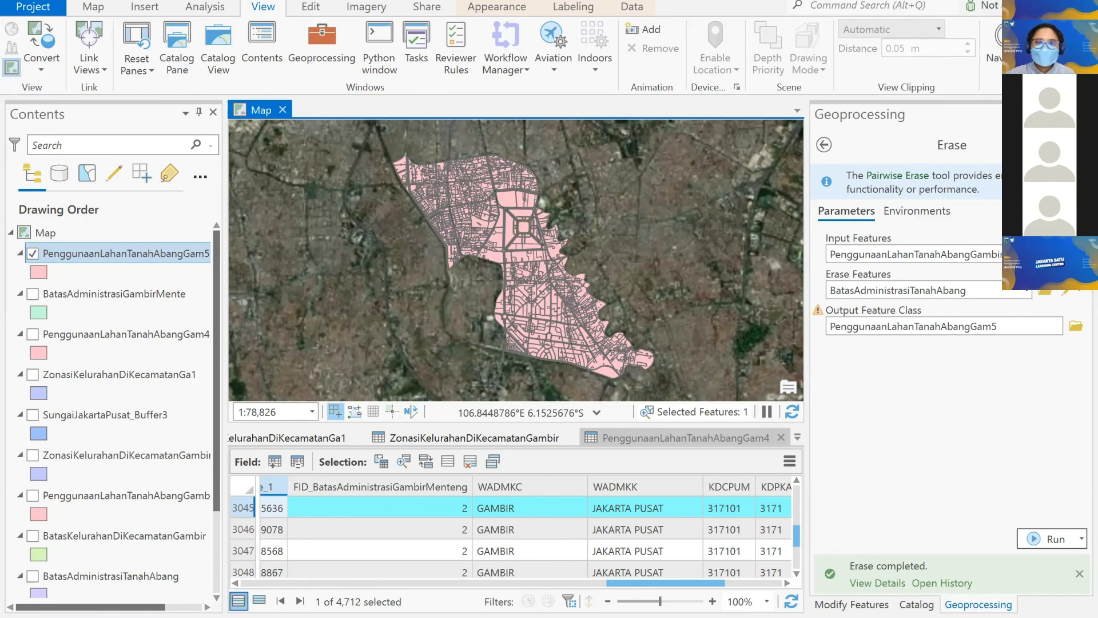
- Return to the geoprocessing tool search and clear the "erase" search text
{"action": "left_click", "coordinate": [321, 52]}
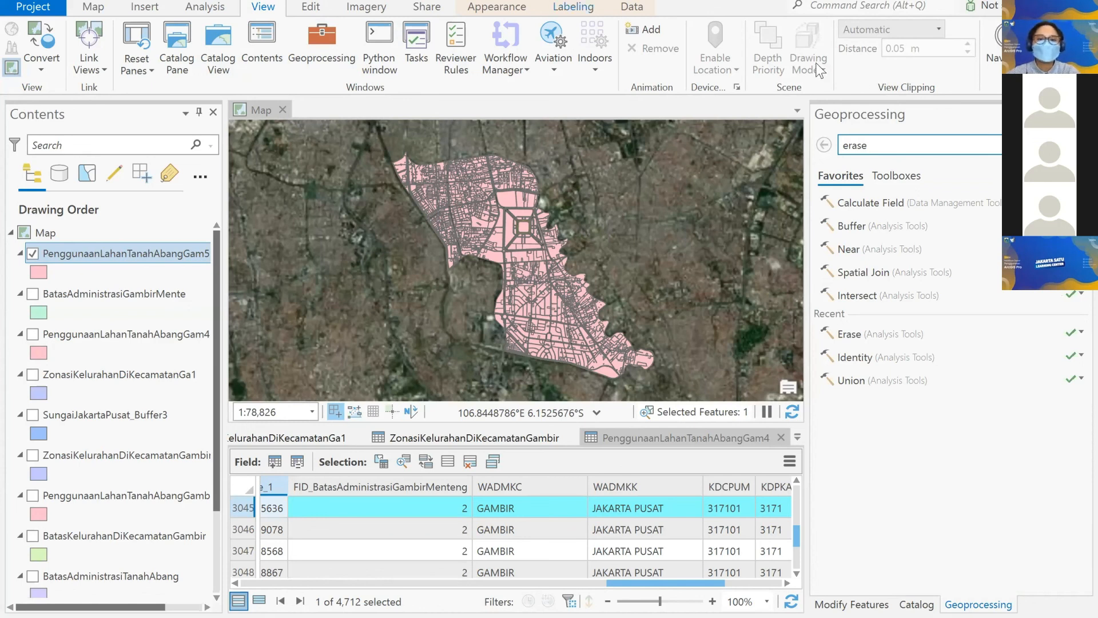
{"action": "left_click", "coordinate": [908, 143]}
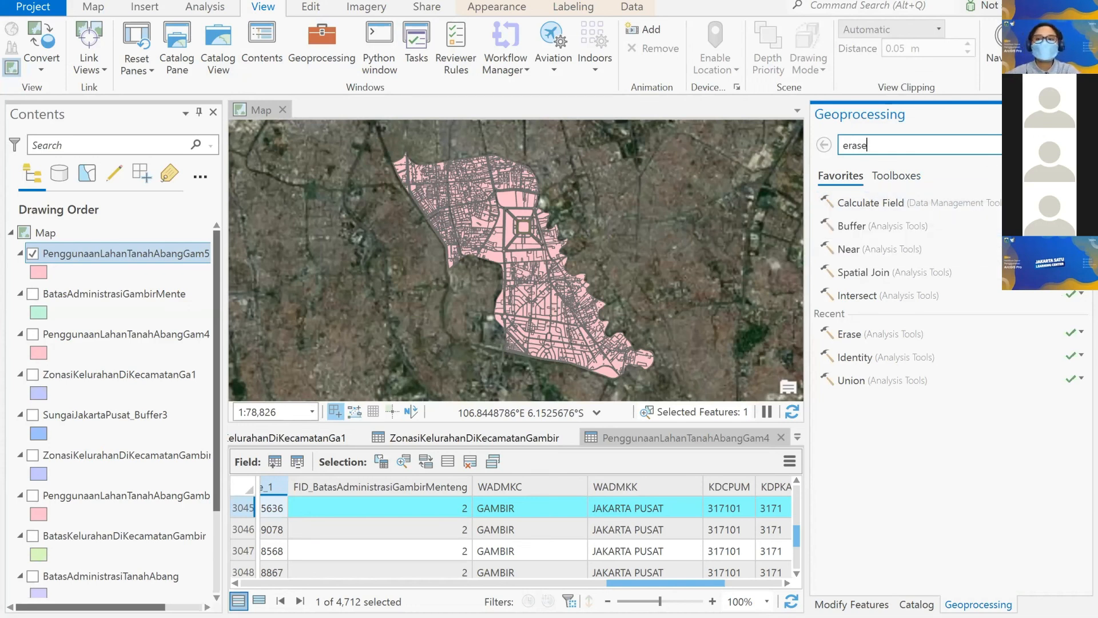
{"action": "left_click", "coordinate": [1050, 146]}
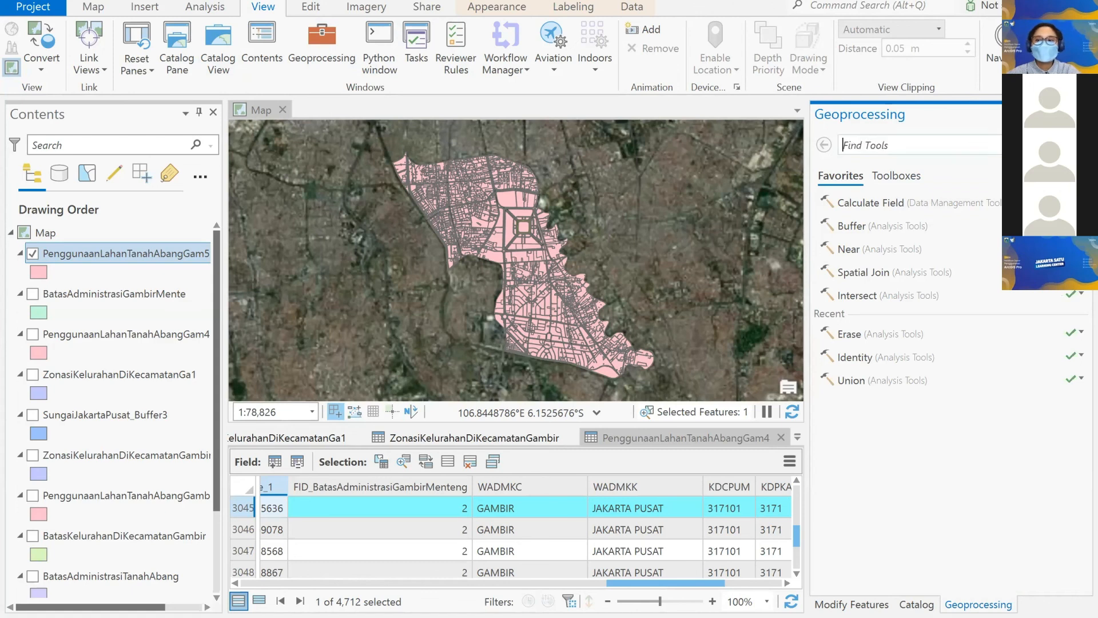
{"action": "left_click", "coordinate": [965, 145]}
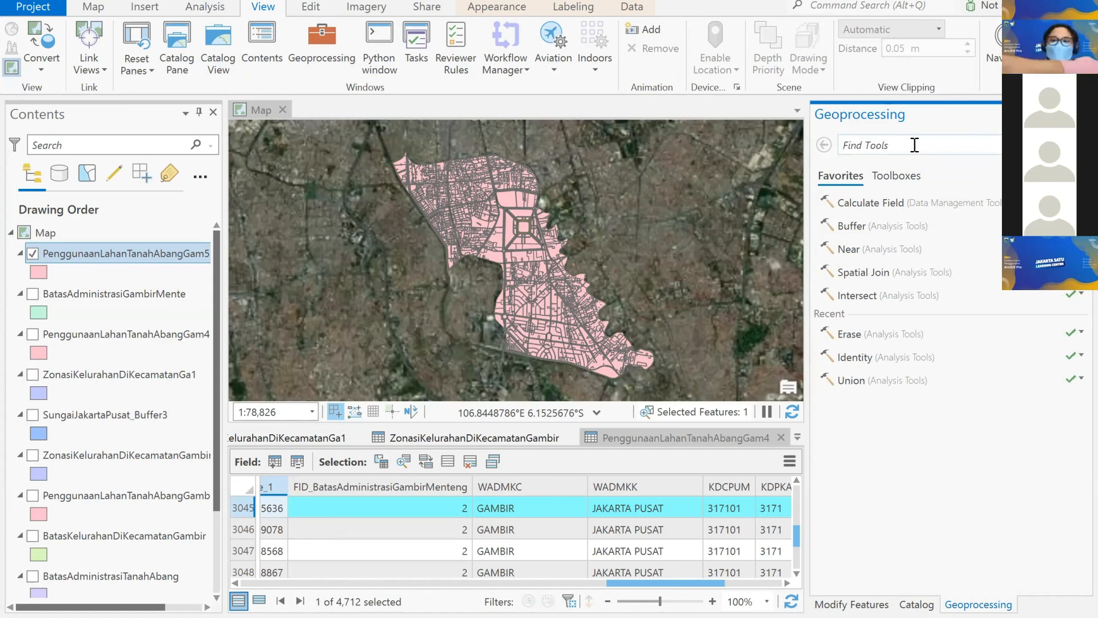
- Examine the available geoprocessing toolboxes, from 3D Analyst Tools downward, and compare them with the favorite tools
{"action": "left_click", "coordinate": [896, 176]}
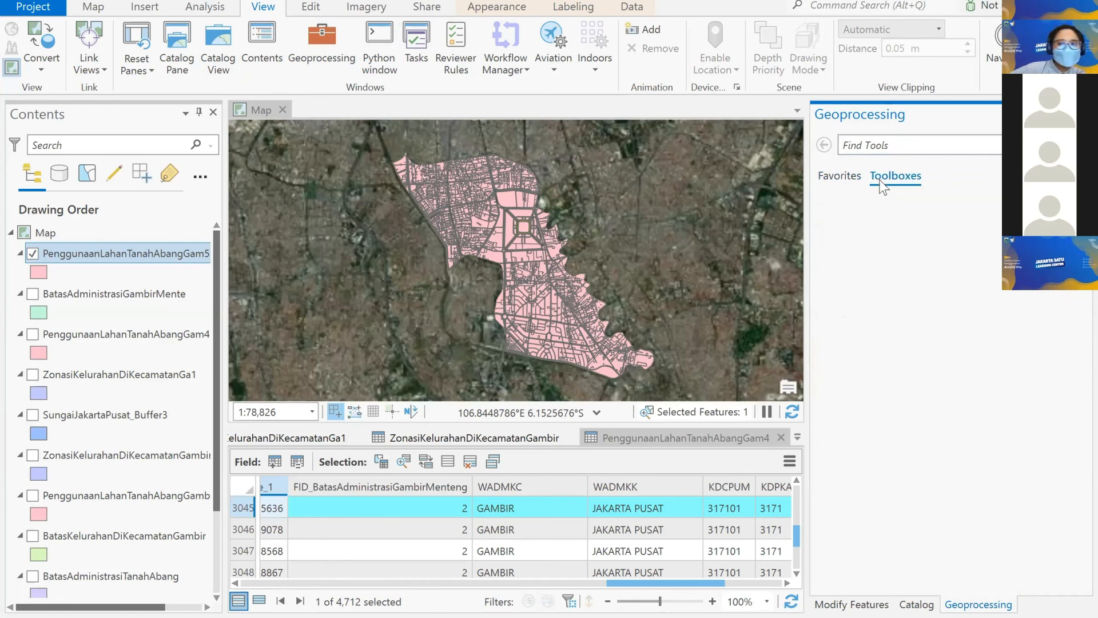
{"action": "scroll", "coordinate": [914, 282], "scroll_direction": "down", "scroll_amount": 1}
{"action": "scroll", "coordinate": [914, 282], "scroll_direction": "down", "scroll_amount": 2}
{"action": "scroll", "coordinate": [916, 283], "scroll_direction": "up", "scroll_amount": 2}
{"action": "scroll", "coordinate": [918, 283], "scroll_direction": "up", "scroll_amount": 1}
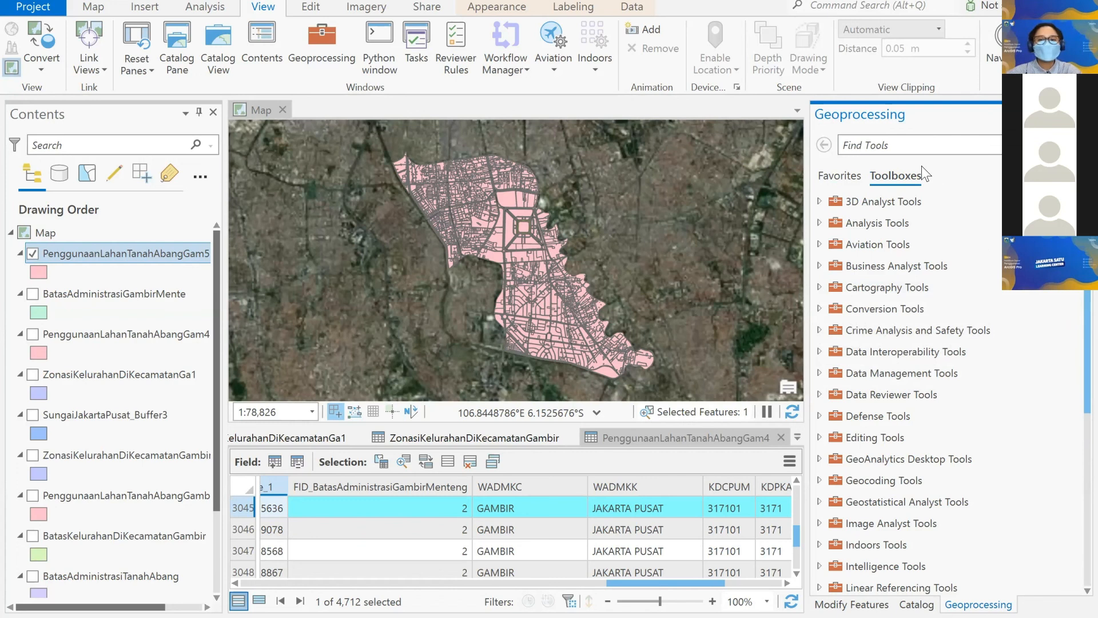
{"action": "left_click", "coordinate": [866, 144]}
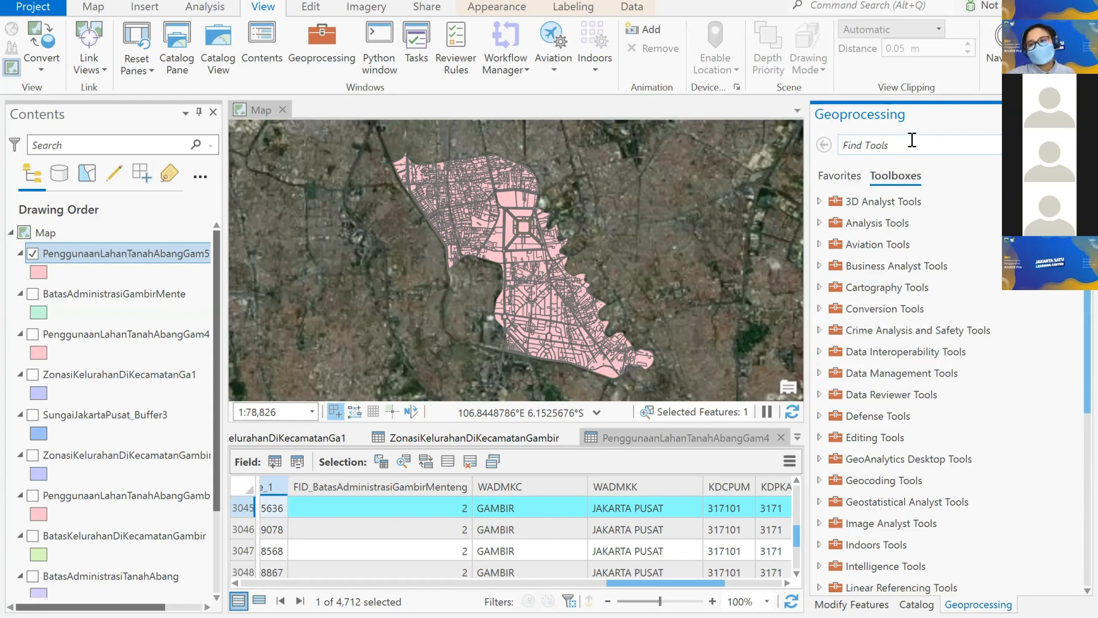
{"action": "left_click", "coordinate": [840, 176]}
{"action": "left_click", "coordinate": [896, 177]}
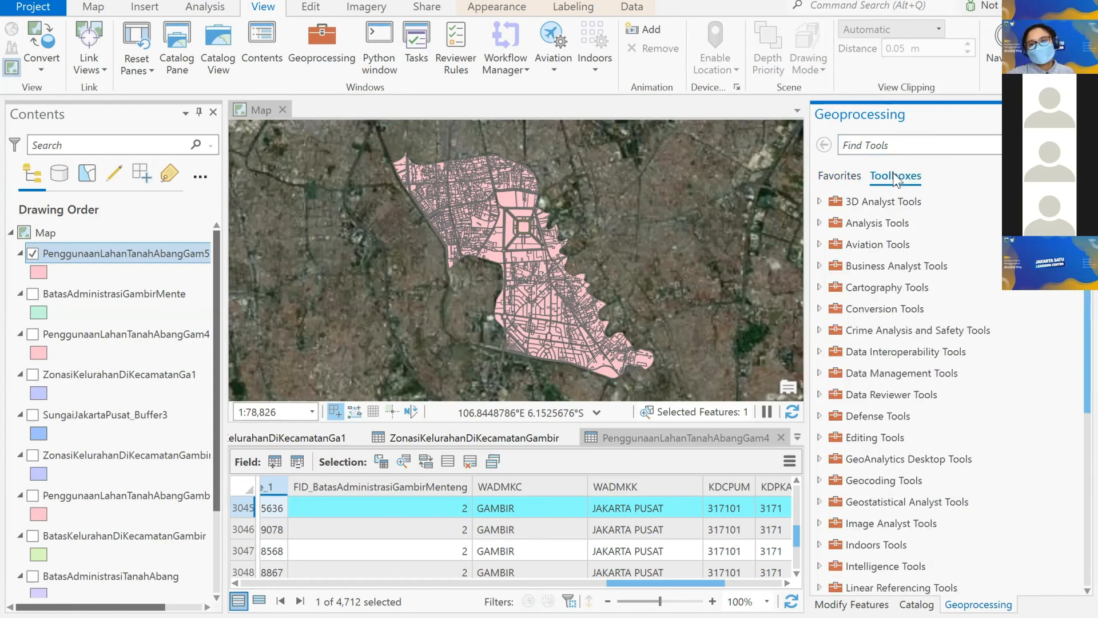